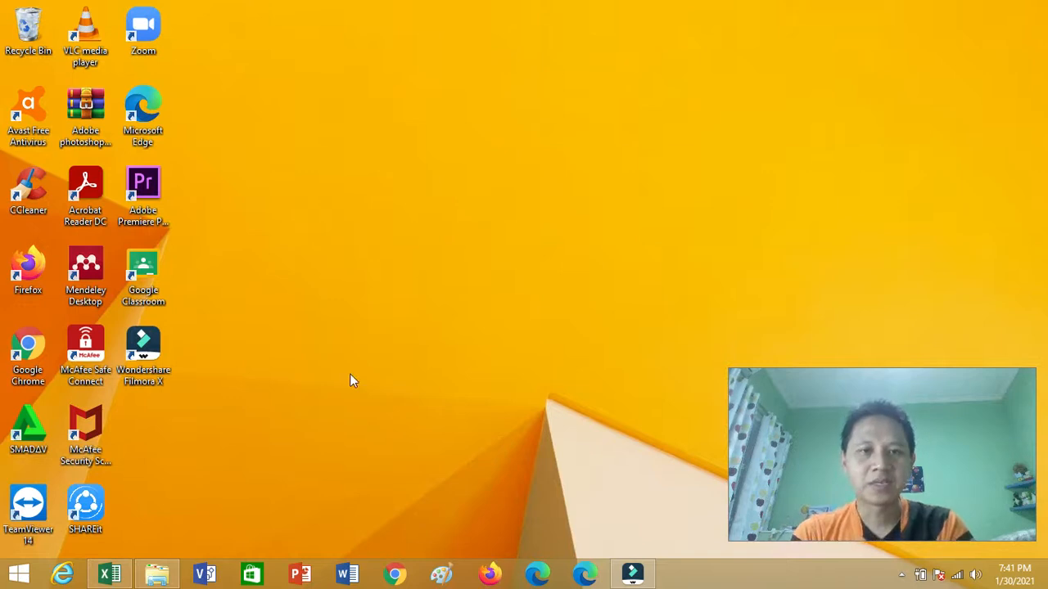
# Step: Switch to the excel 1 workbook in Excel and enlarge the Fungsi IF sheet to 110% zoom
pyautogui.click(116, 573)
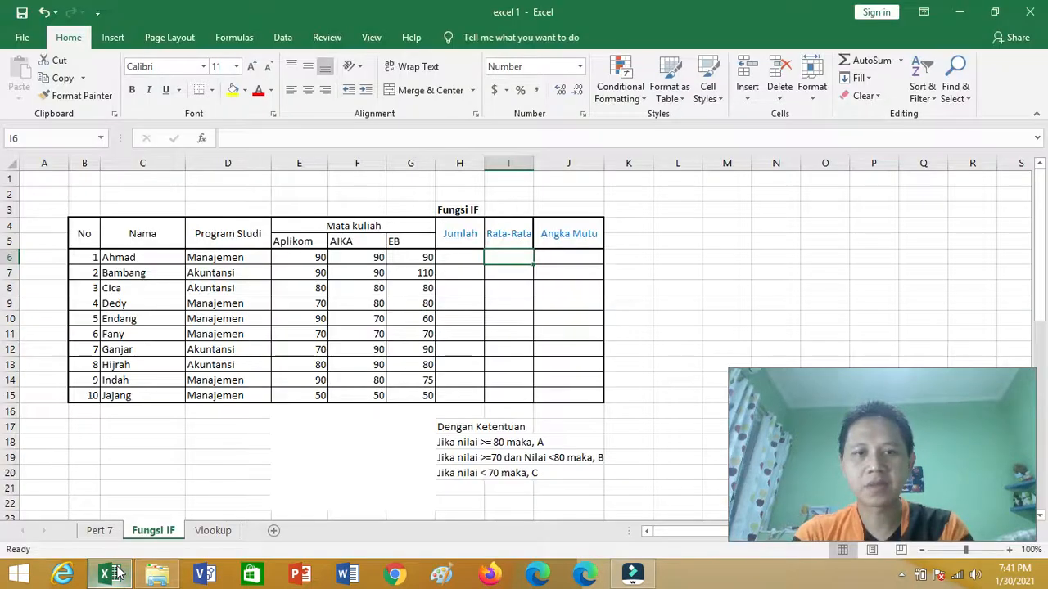
pyautogui.click(682, 284)
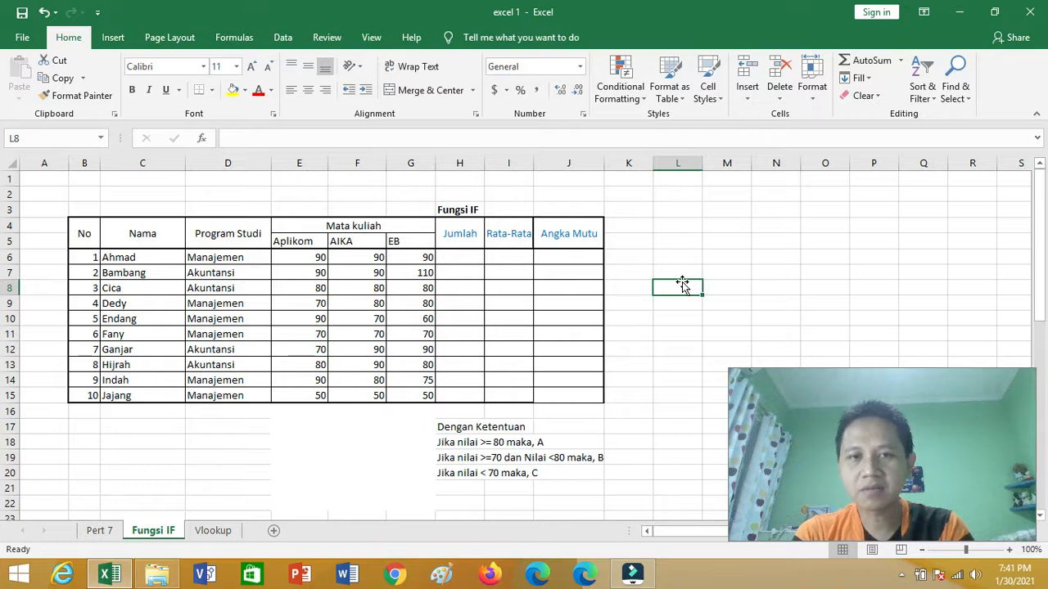
pyautogui.click(1010, 550)
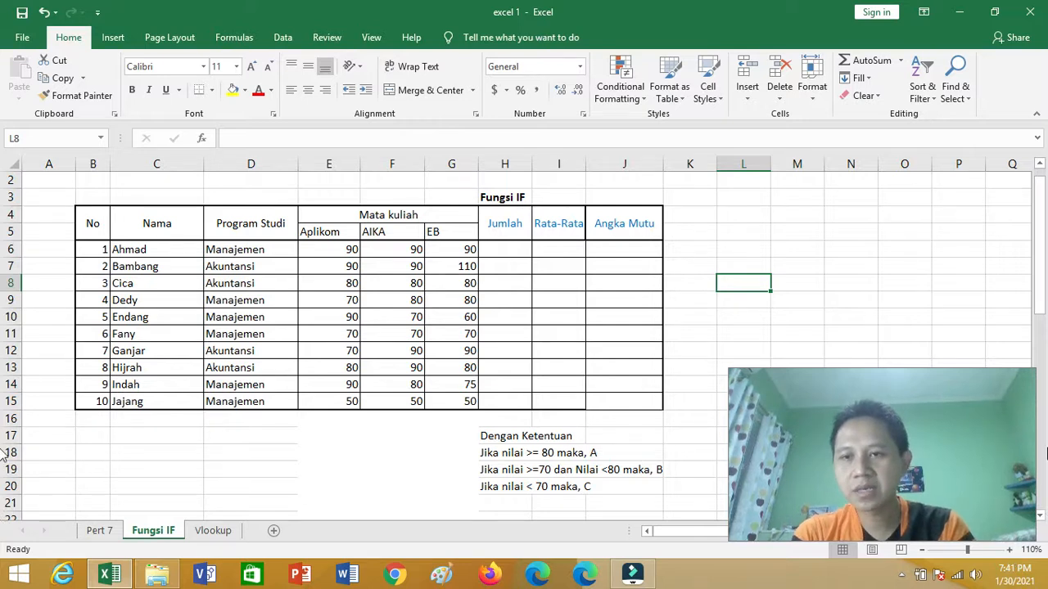
pyautogui.moveTo(1043, 300); pyautogui.dragTo(1041, 303)
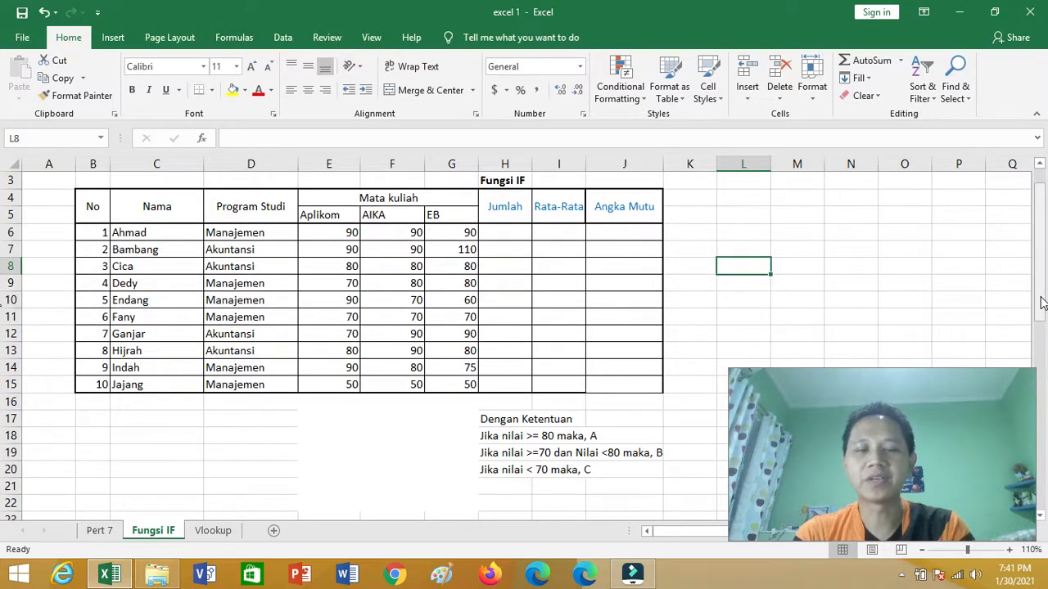
pyautogui.click(333, 230)
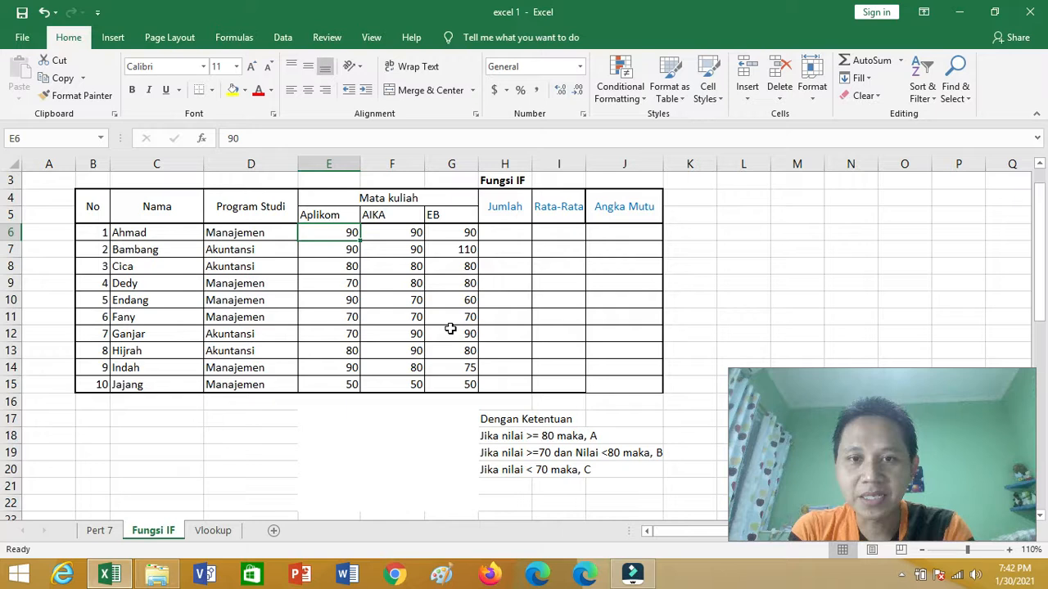
pyautogui.click(95, 233)
pyautogui.moveTo(221, 273); pyautogui.dragTo(628, 386)
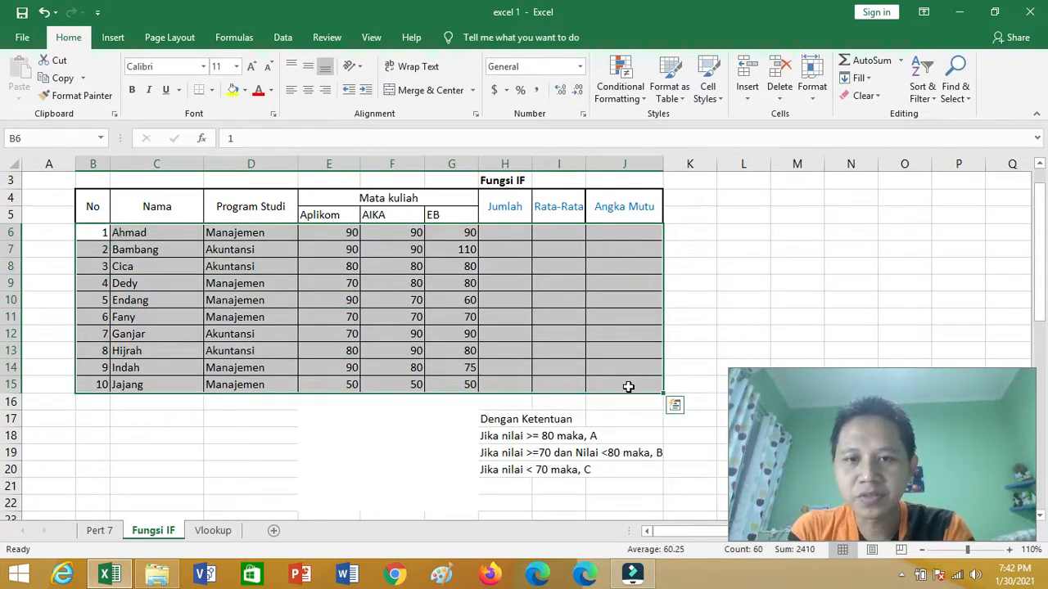
pyautogui.click(726, 281)
# Step: Total the course scores in the Jumlah column with =SUM(E6:G6) in H6, and fill the formula down to H15
pyautogui.click(510, 229)
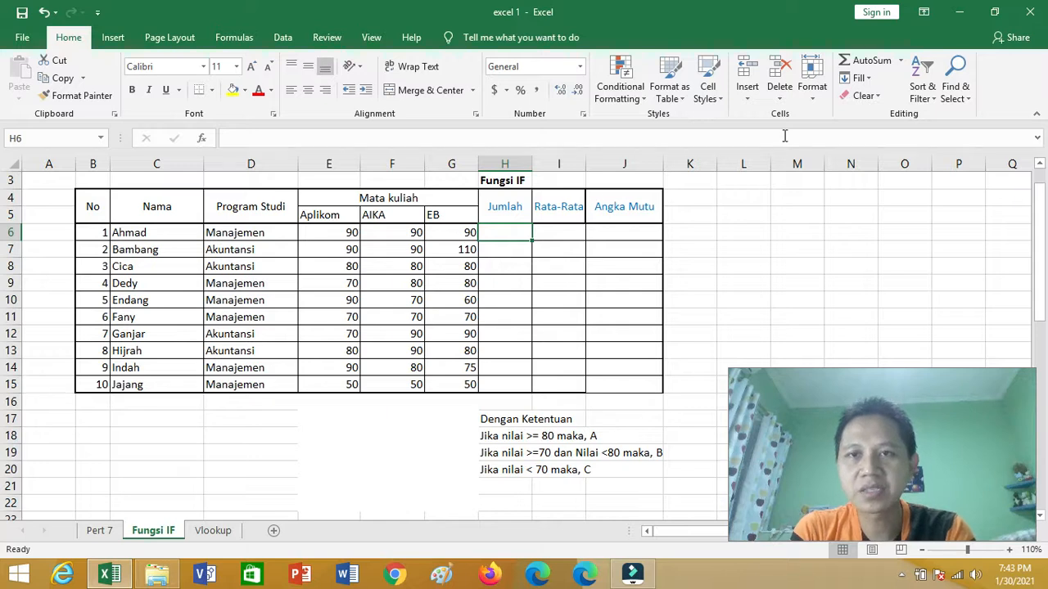
pyautogui.click(900, 63)
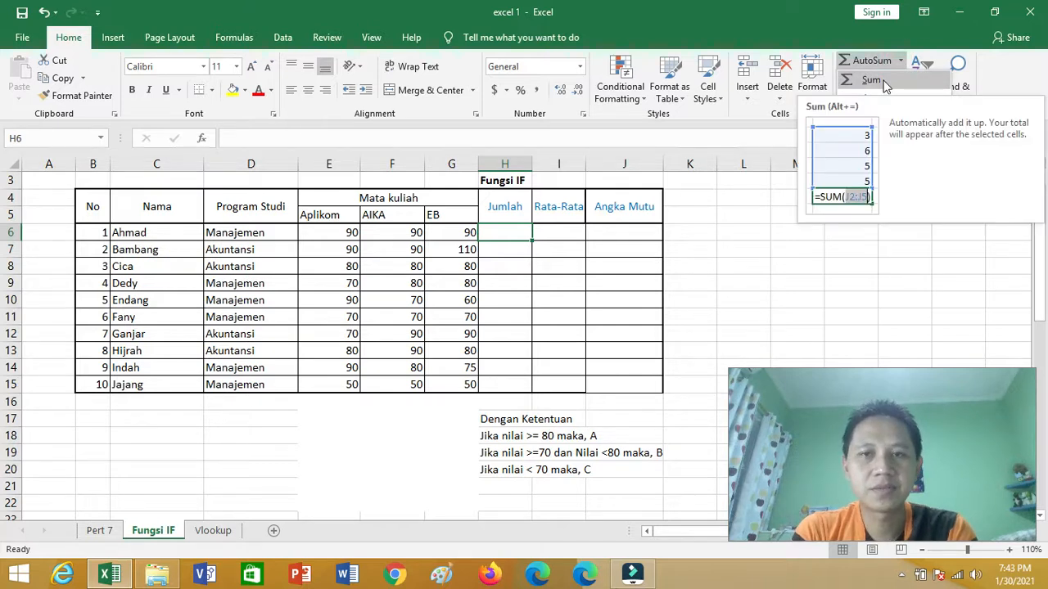
pyautogui.click(871, 80)
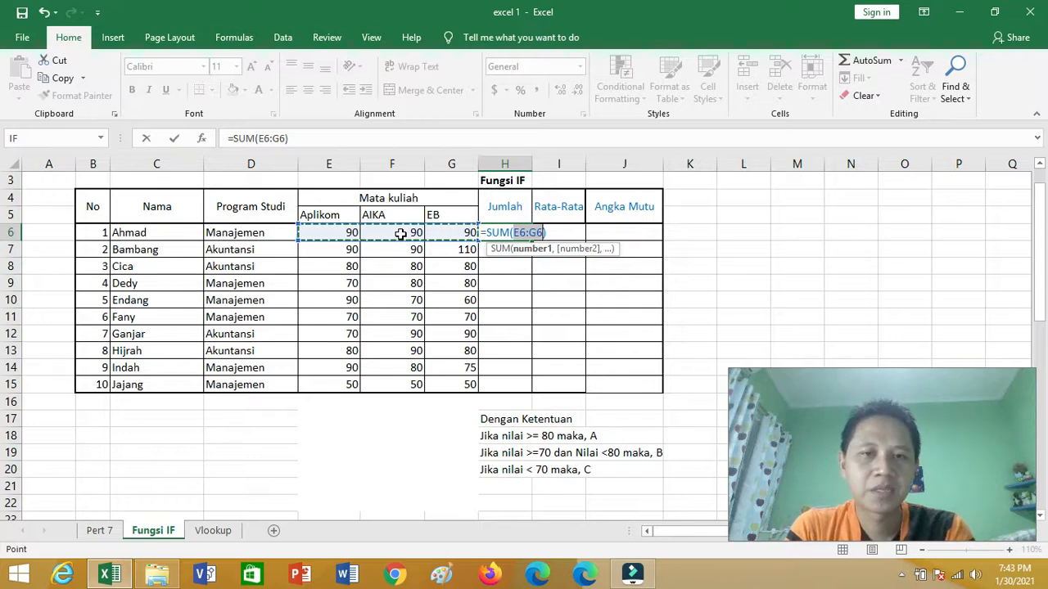
pyautogui.press('Return')
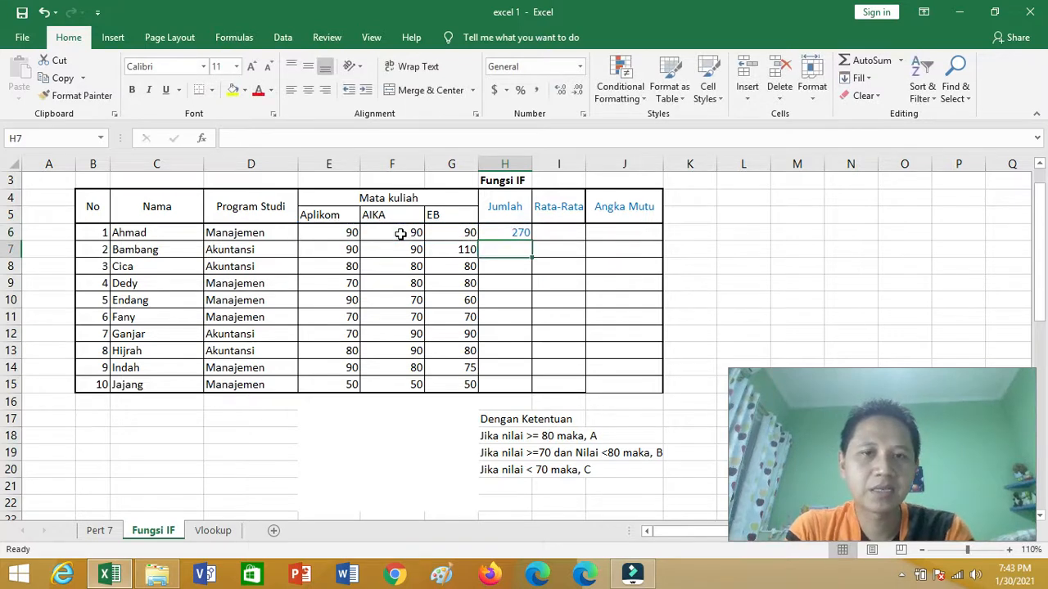
pyautogui.click(517, 233)
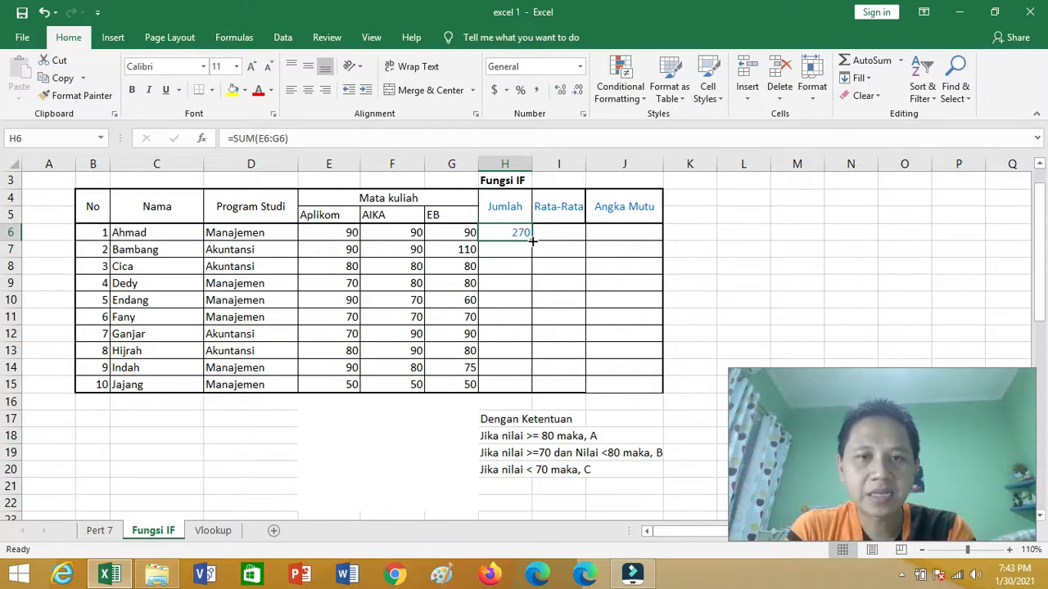
pyautogui.moveTo(532, 241); pyautogui.dragTo(538, 388)
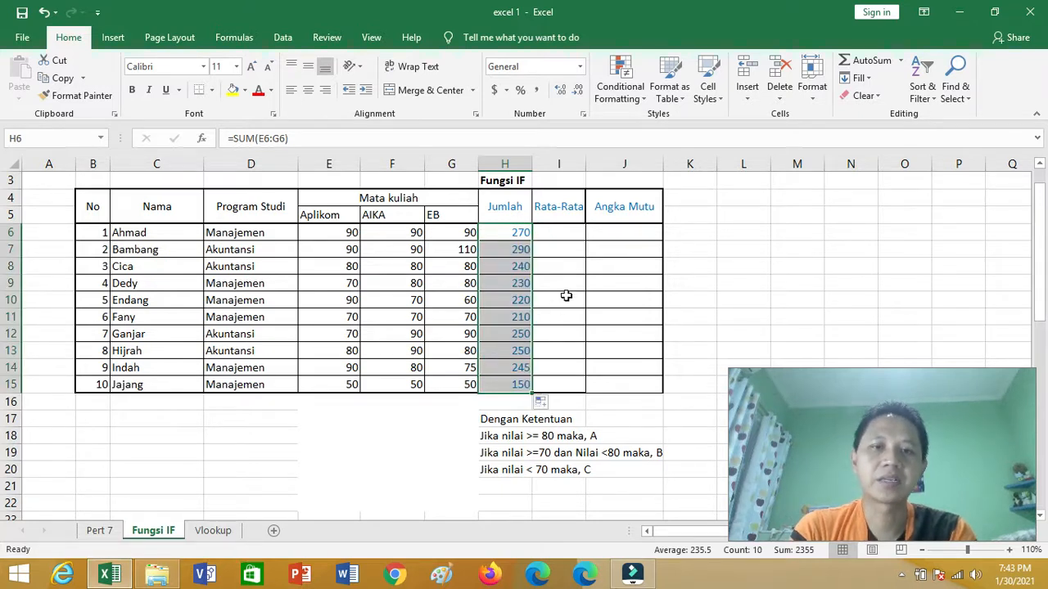
# Step: Insert an AVERAGE formula in the Rata-Rata cell I6 and correct its range to E6:G6, excluding the Jumlah column
pyautogui.click(568, 234)
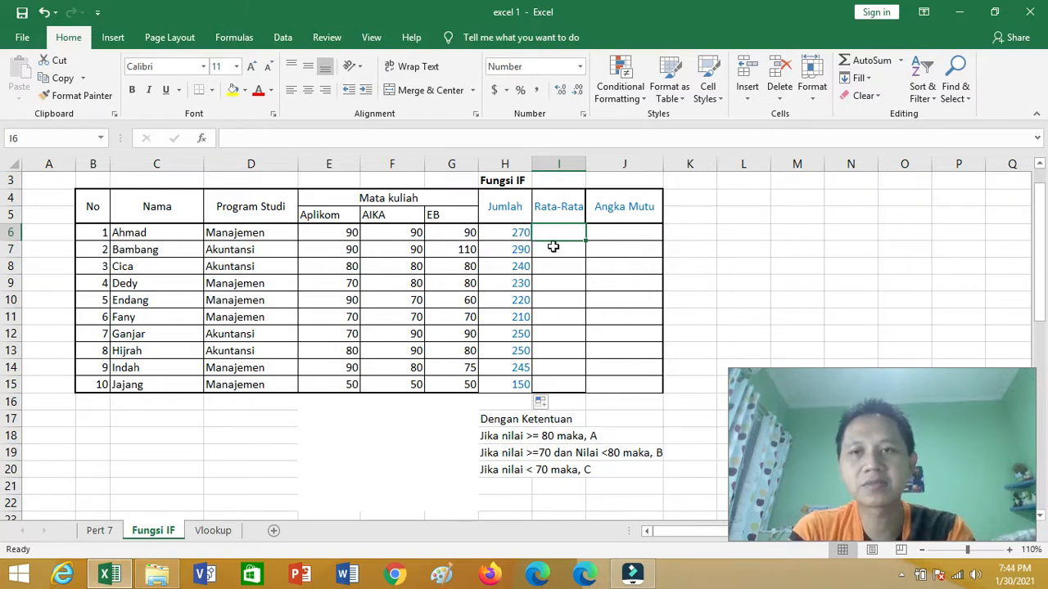
pyautogui.click(902, 62)
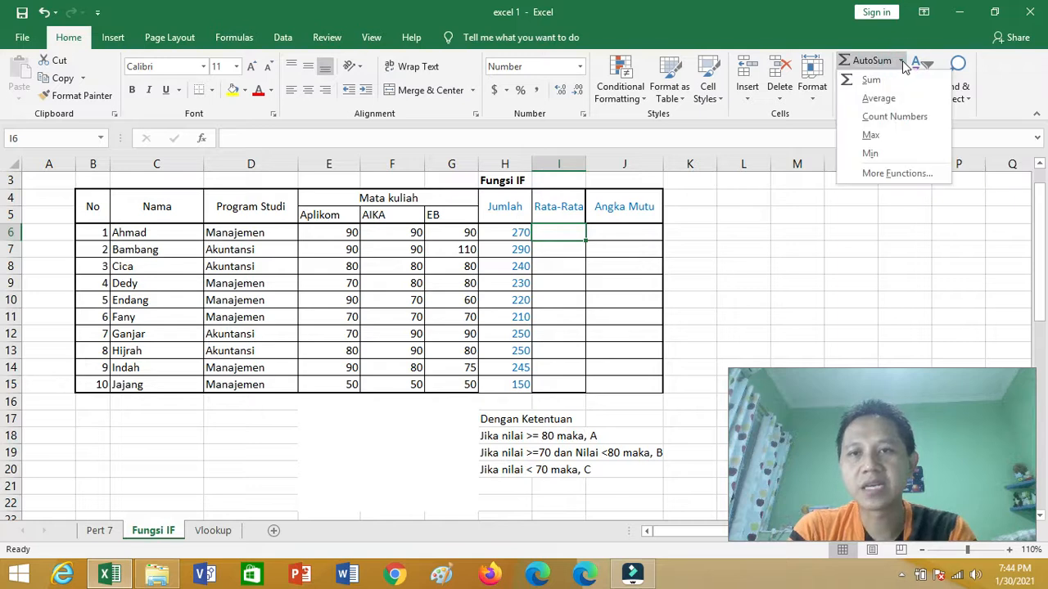
pyautogui.click(878, 98)
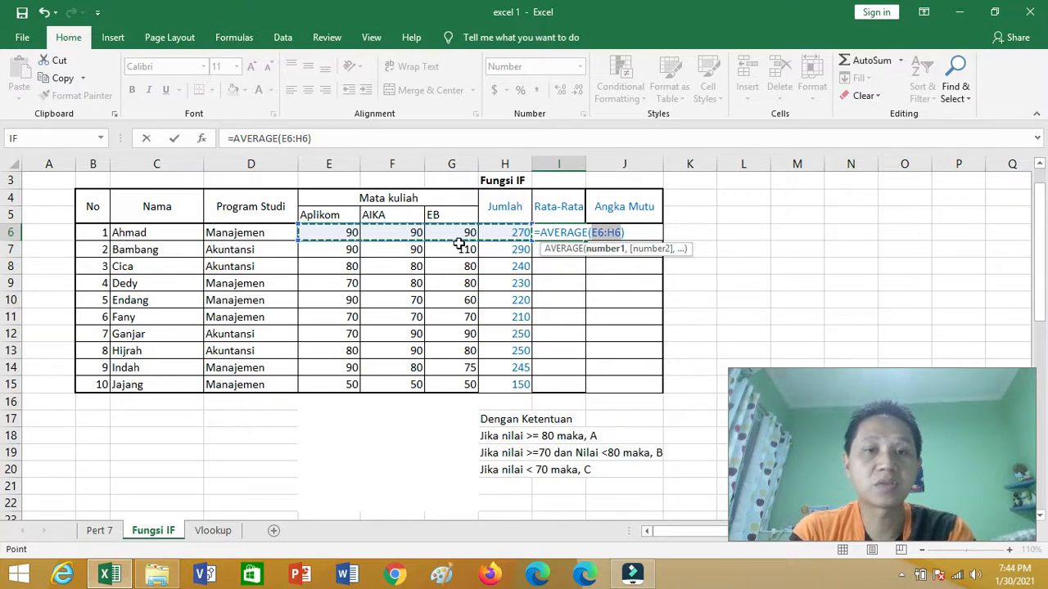
pyautogui.click(306, 139)
pyautogui.click(302, 137)
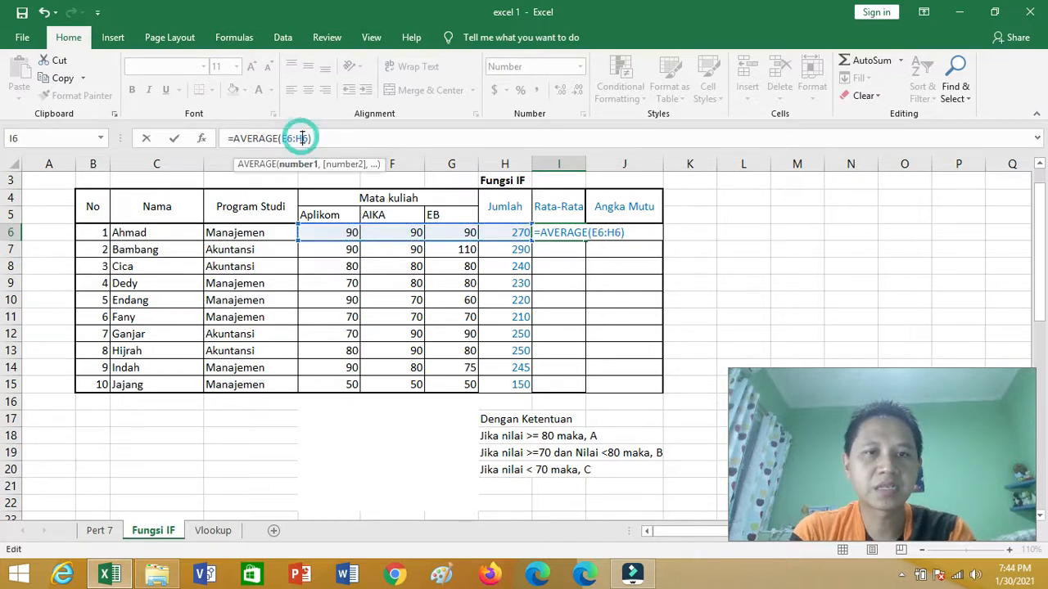
pyautogui.press('BackSpace')
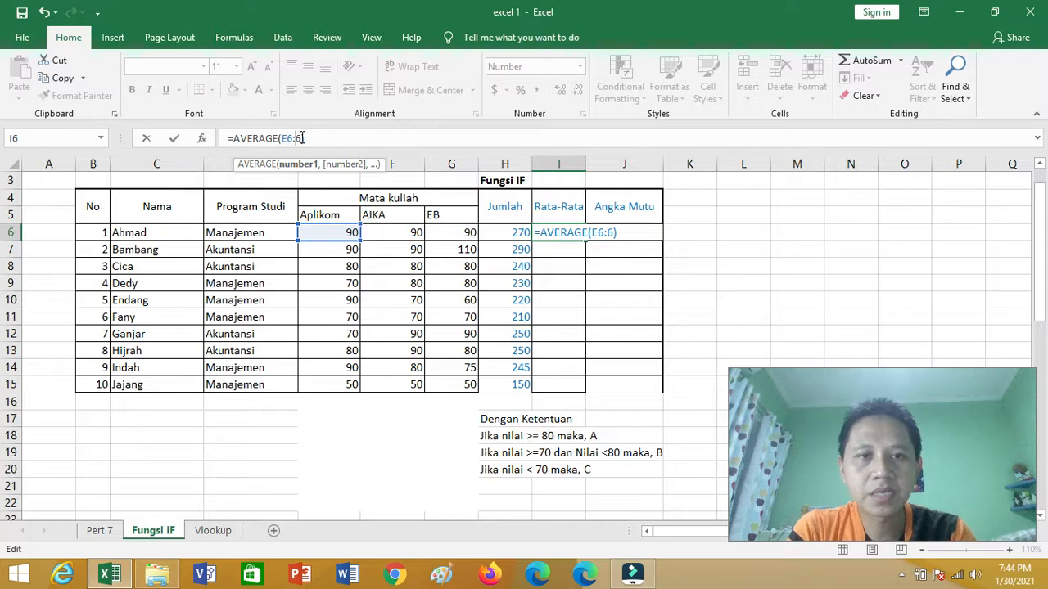
pyautogui.write('G')
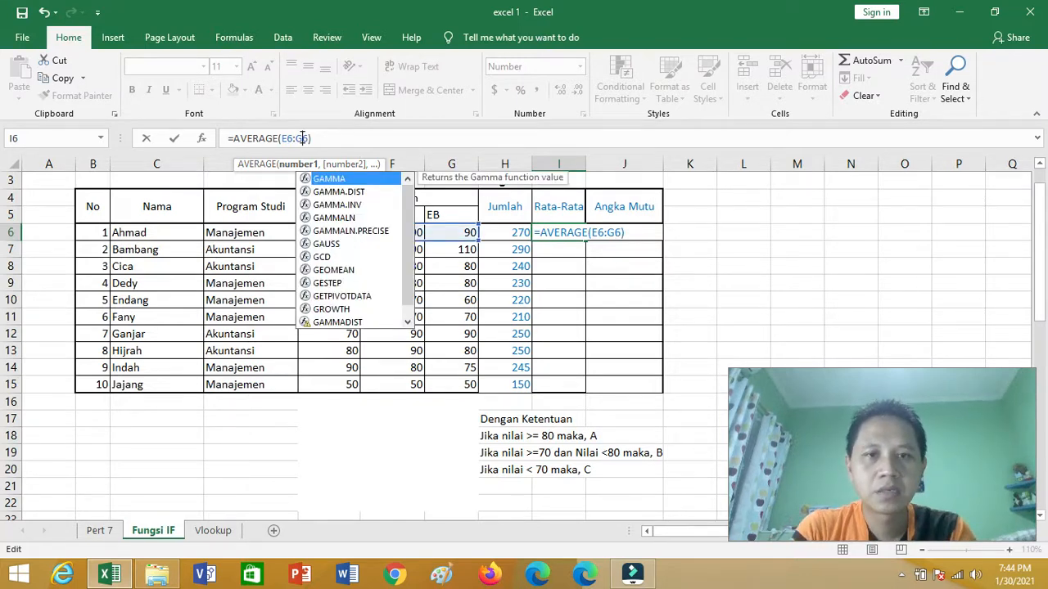
pyautogui.press('Return')
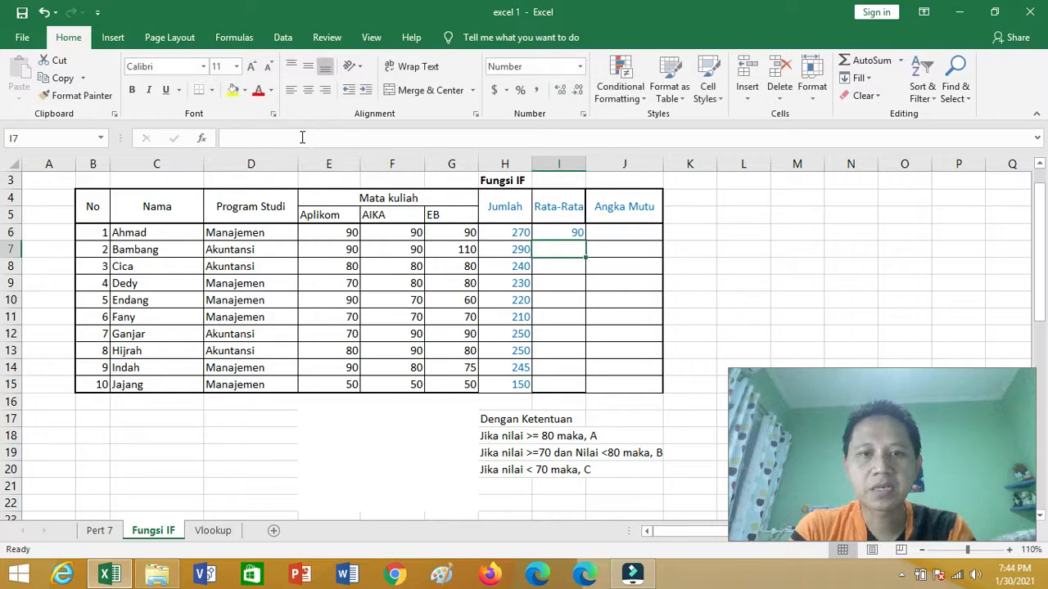
# Step: Fill the average formula from I6 down the Rata-Rata column to I15
pyautogui.click(566, 232)
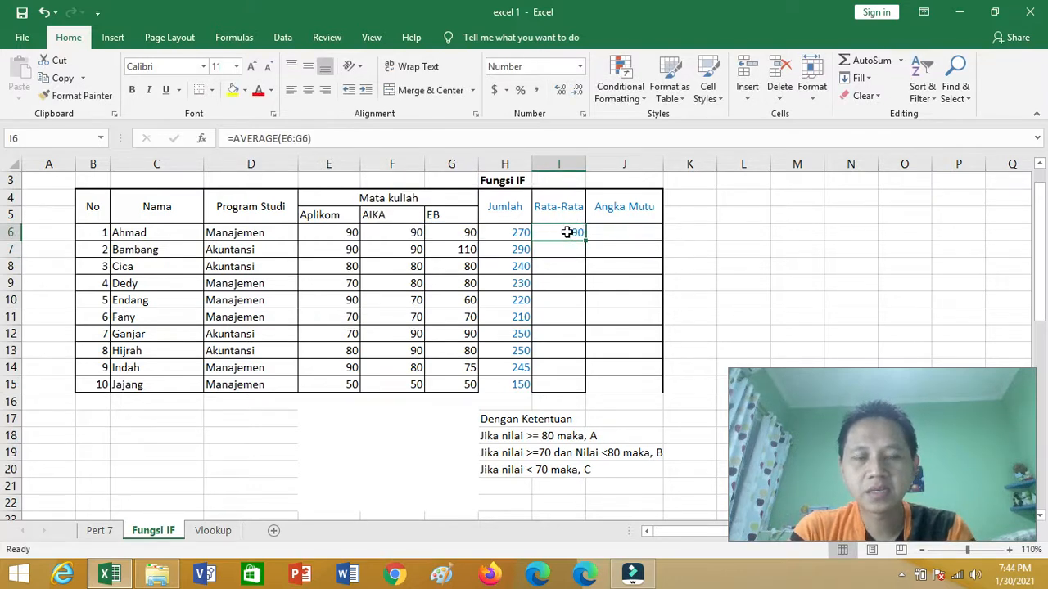
pyautogui.moveTo(584, 241); pyautogui.dragTo(597, 384)
pyautogui.click(596, 385)
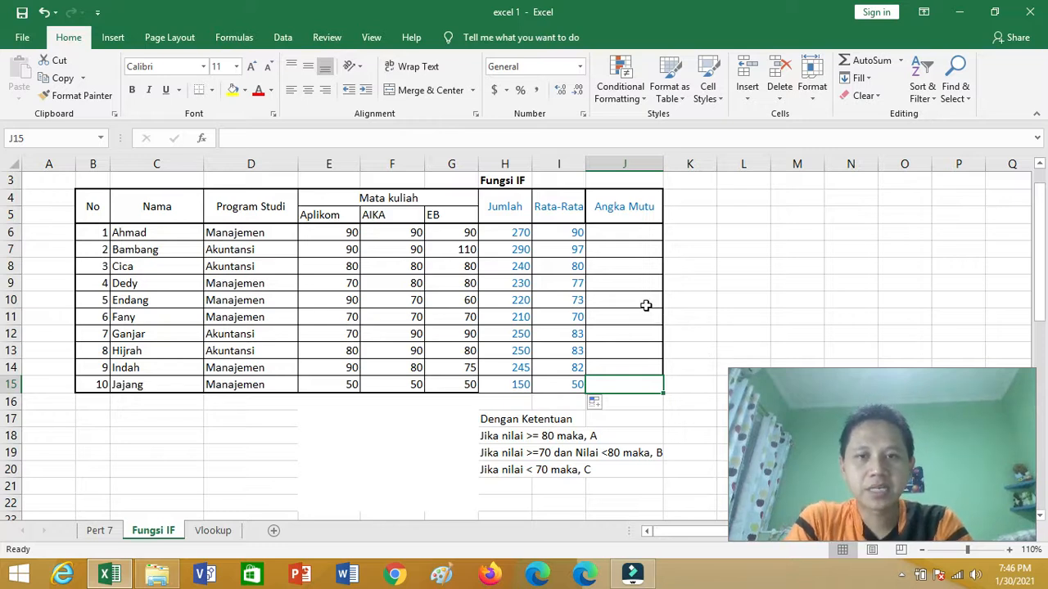
# Step: Begin an IF formula in the Angka Mutu cell J6 with the logical test I6>=80
pyautogui.click(617, 234)
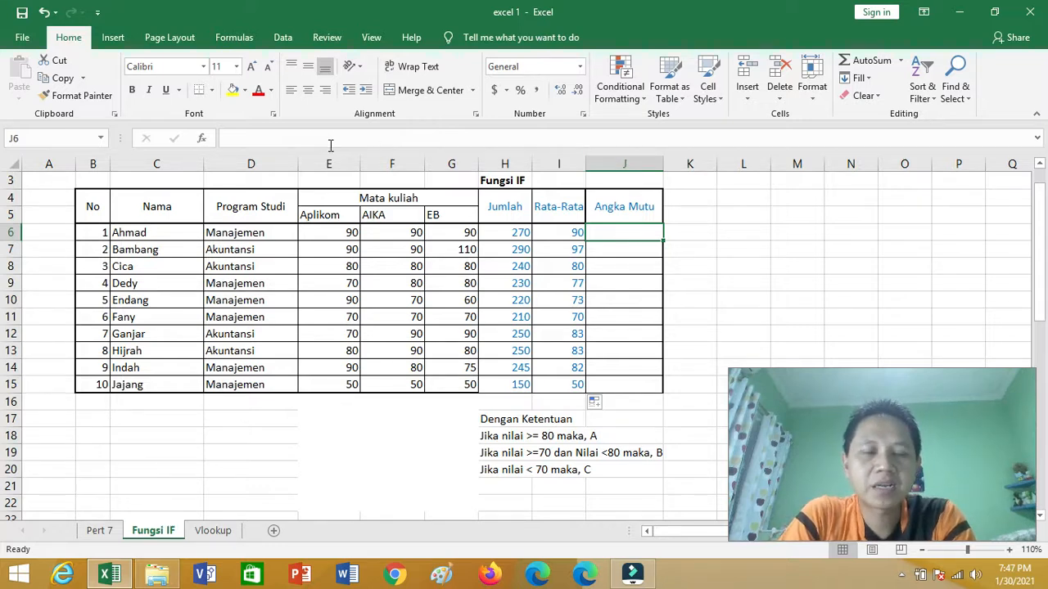
pyautogui.click(267, 136)
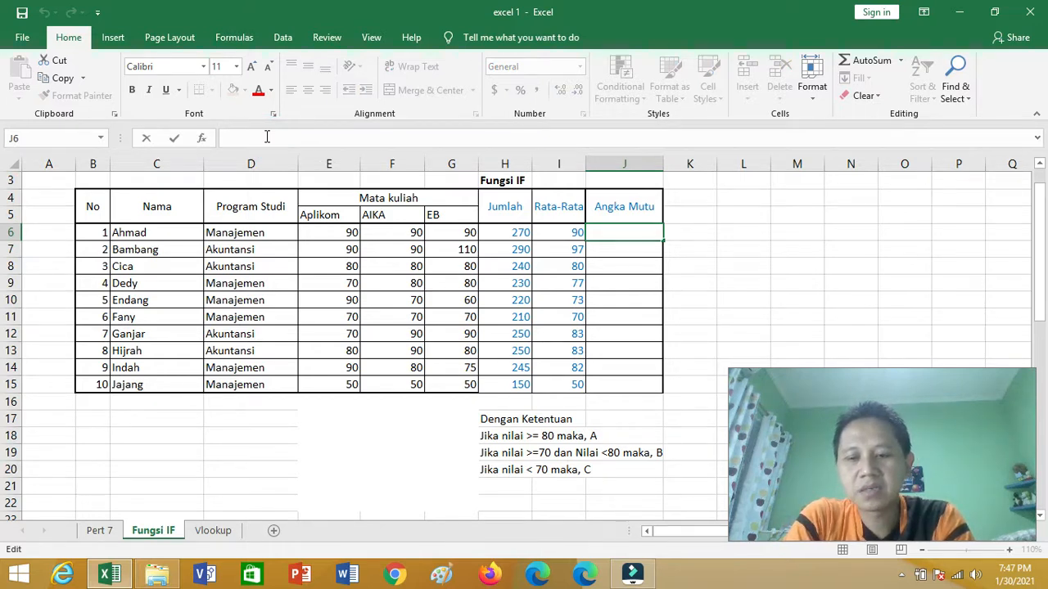
pyautogui.write('=')
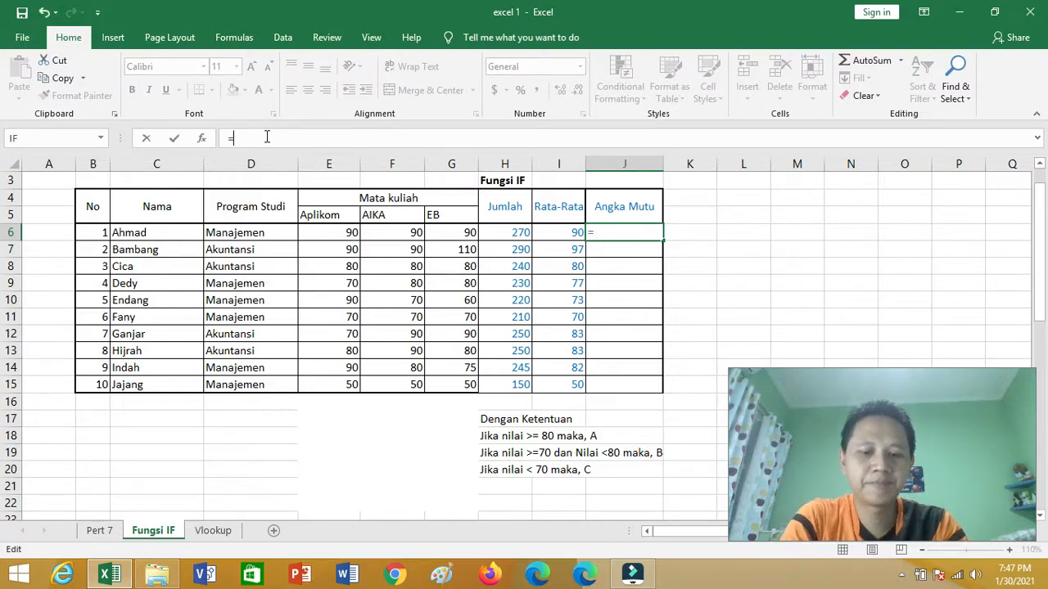
pyautogui.write('IF')
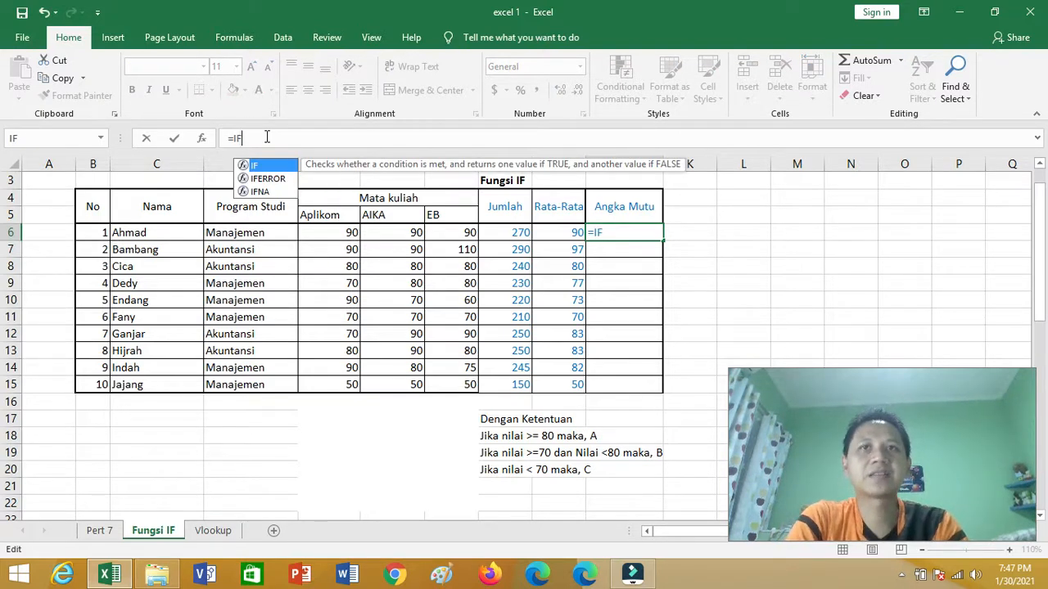
pyautogui.write('(')
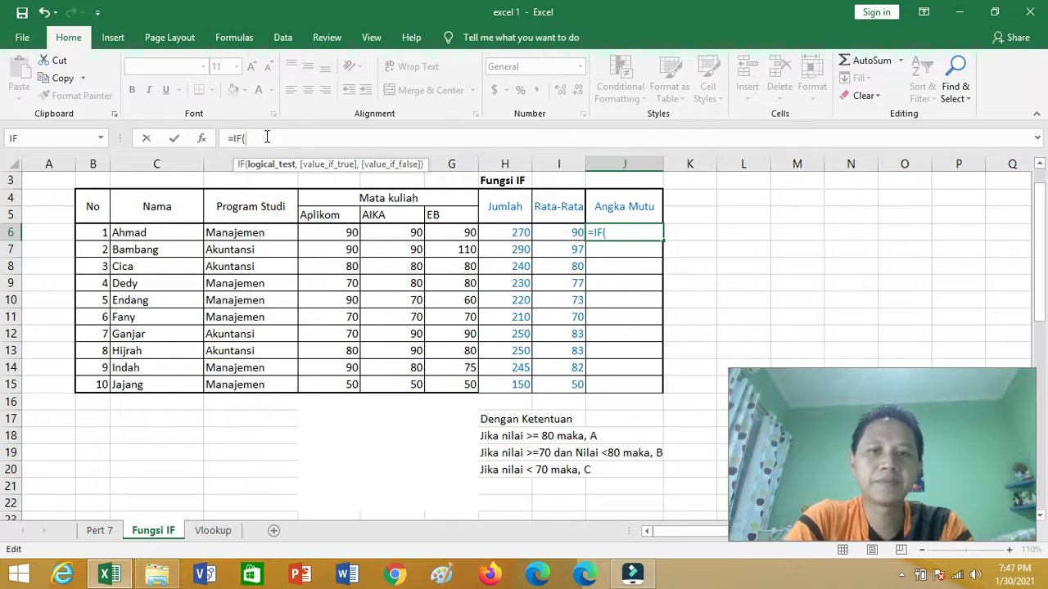
pyautogui.click(563, 233)
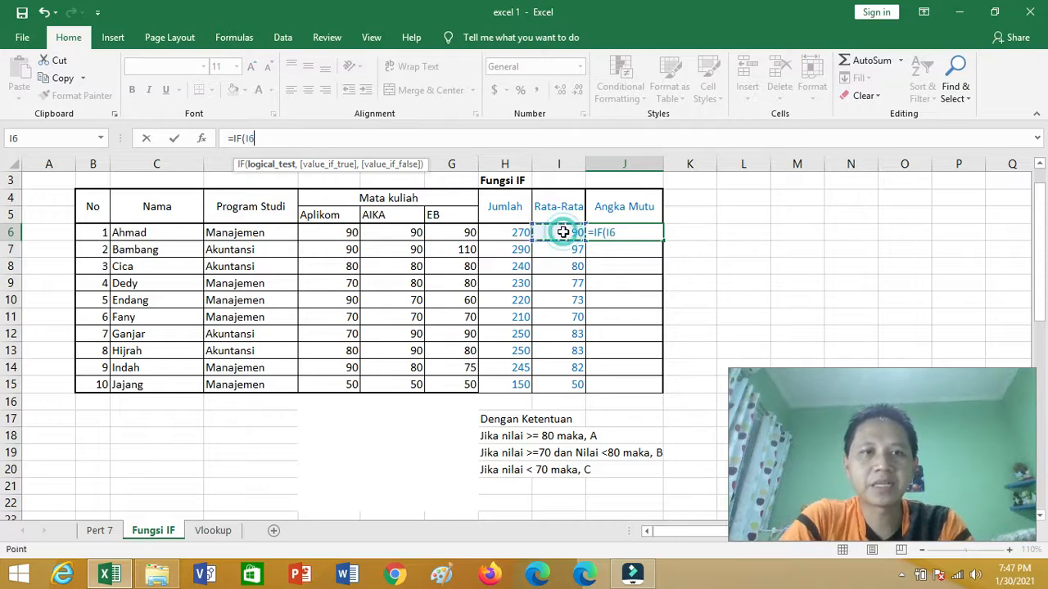
pyautogui.write('>')
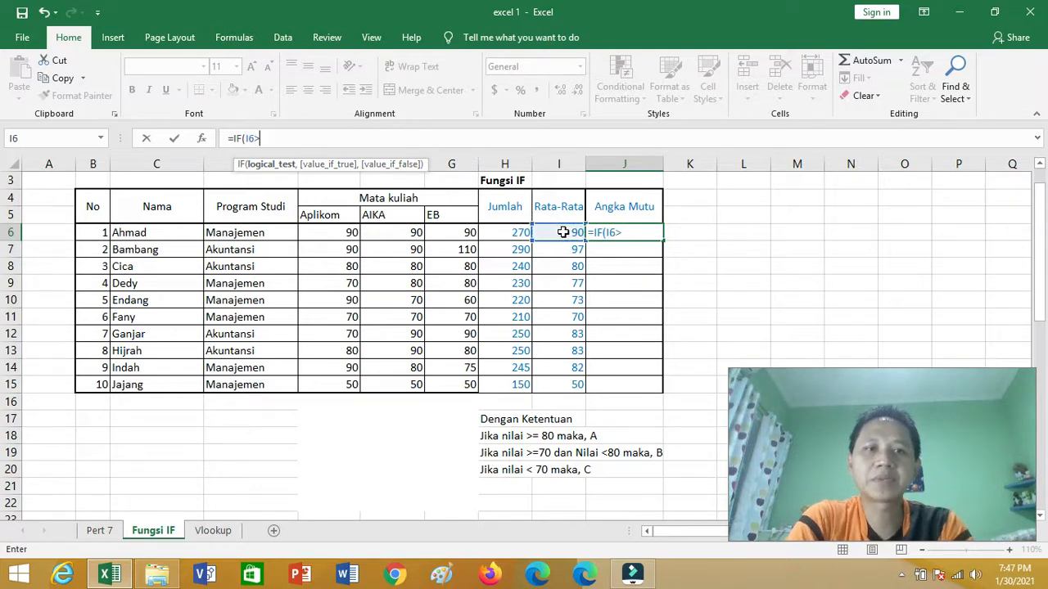
pyautogui.write('=8')
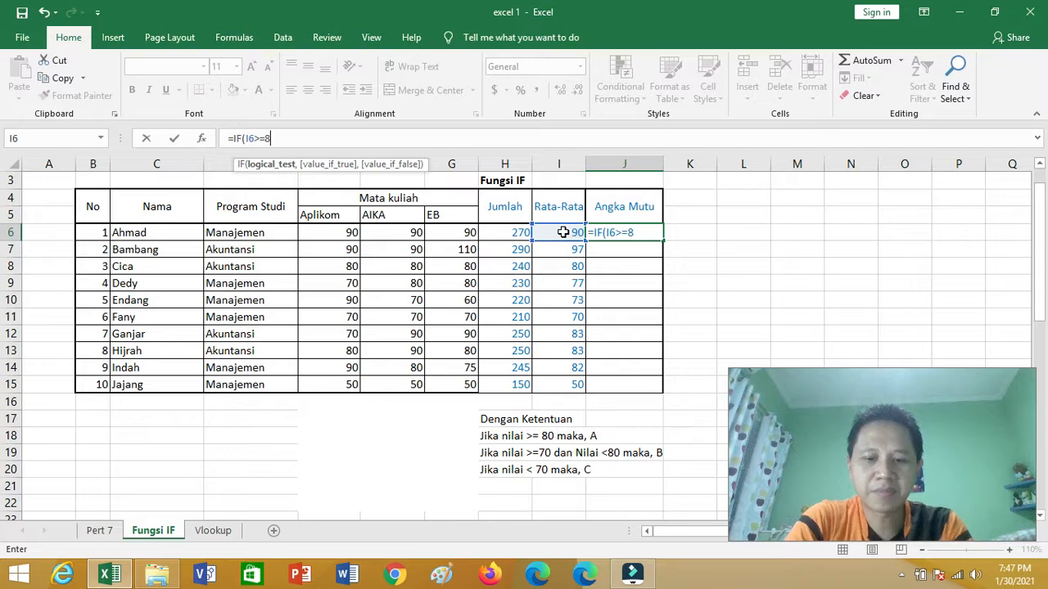
pyautogui.write('0,')
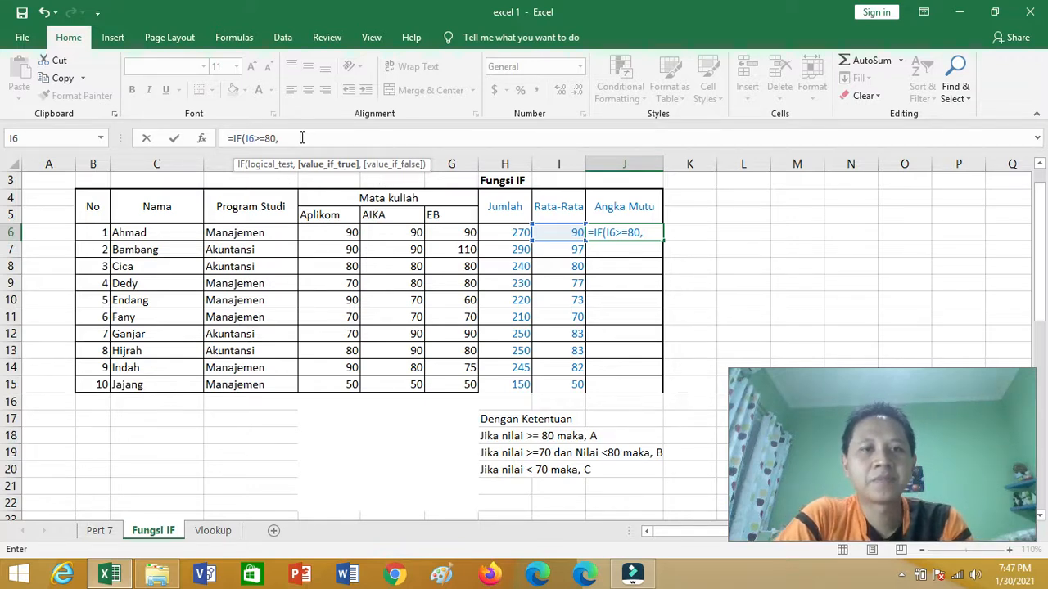
# Step: Re-enter 80 in the logical test of J6's IF formula and set "A" as the value if true
pyautogui.press('BackSpace')
pyautogui.press('BackSpace')
pyautogui.press('BackSpace')
pyautogui.press('BackSpace')
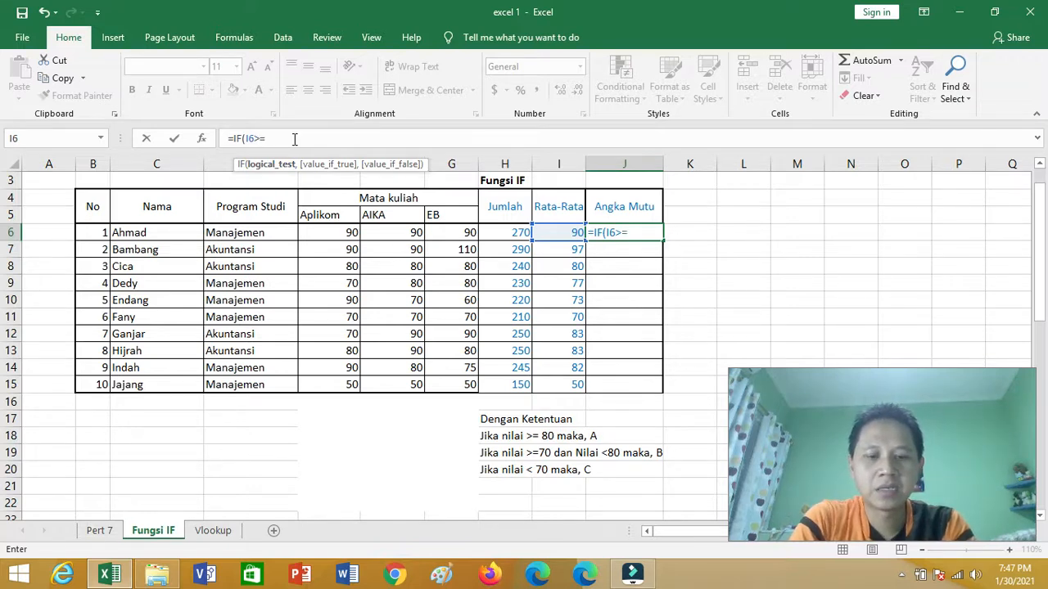
pyautogui.write('8')
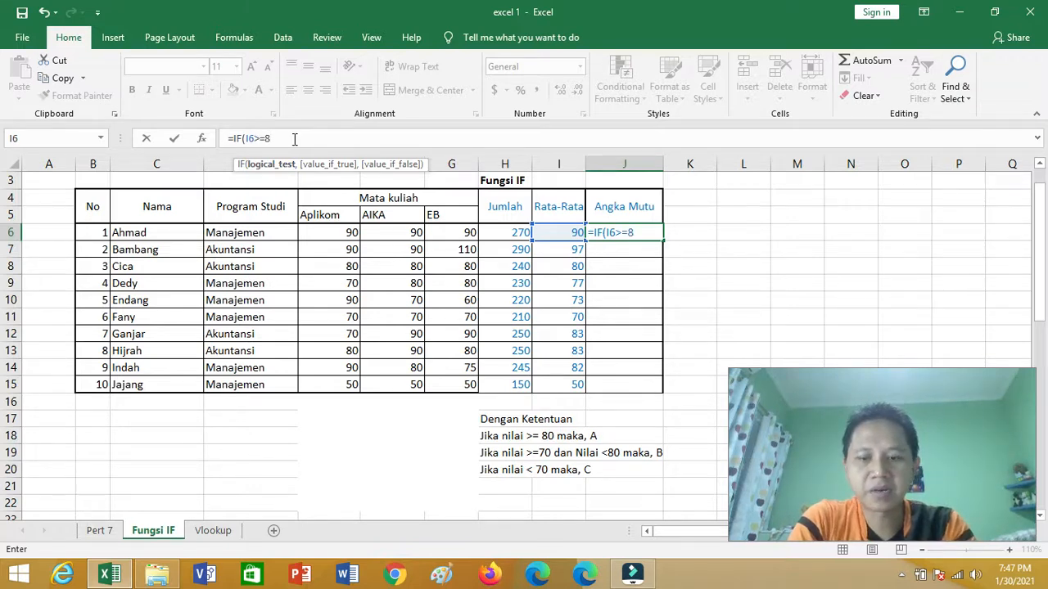
pyautogui.write('0,')
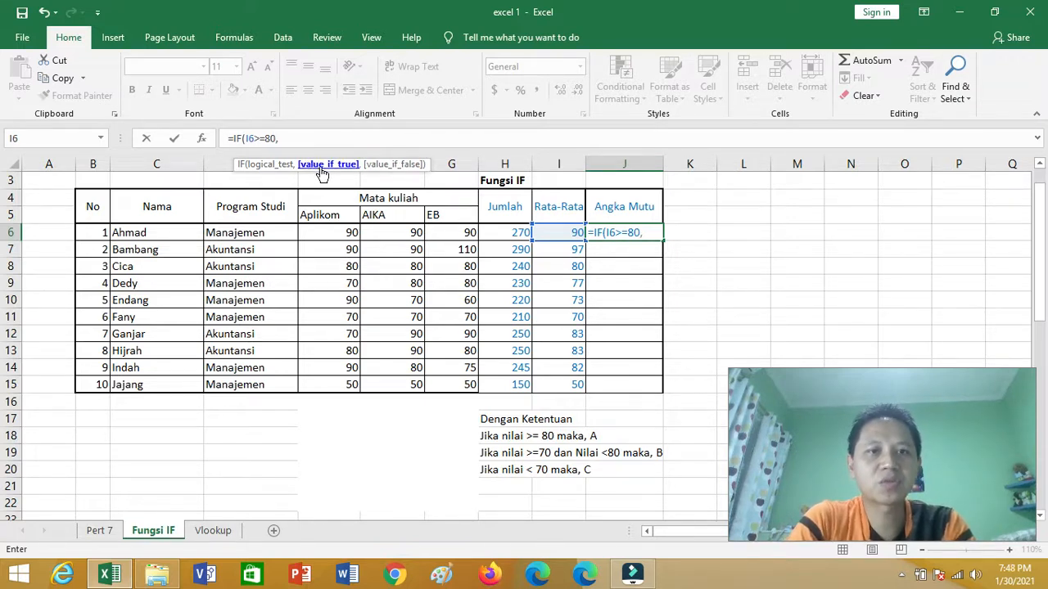
pyautogui.write('"')
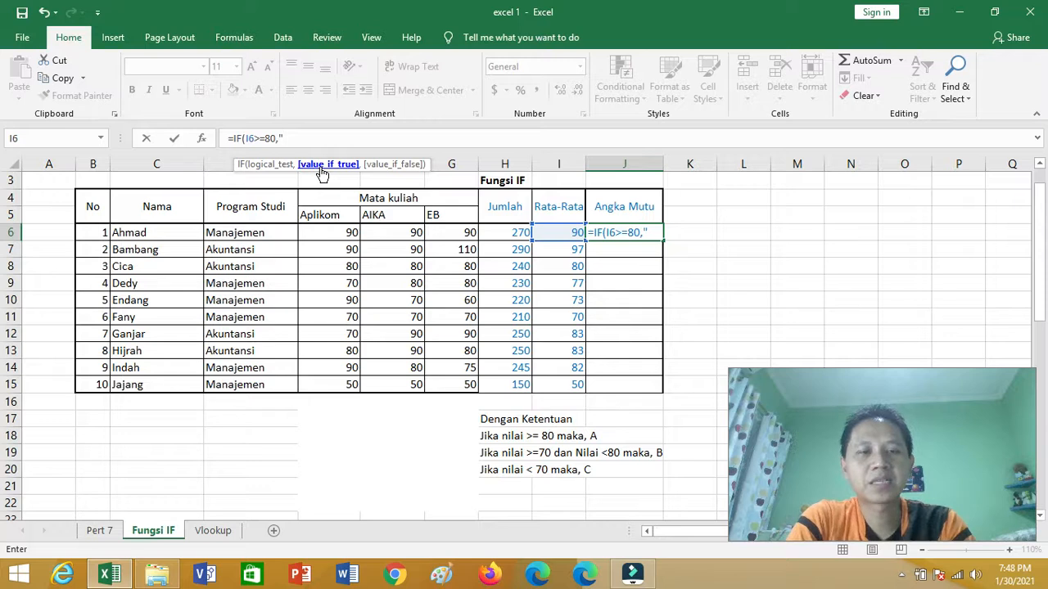
pyautogui.write('A"')
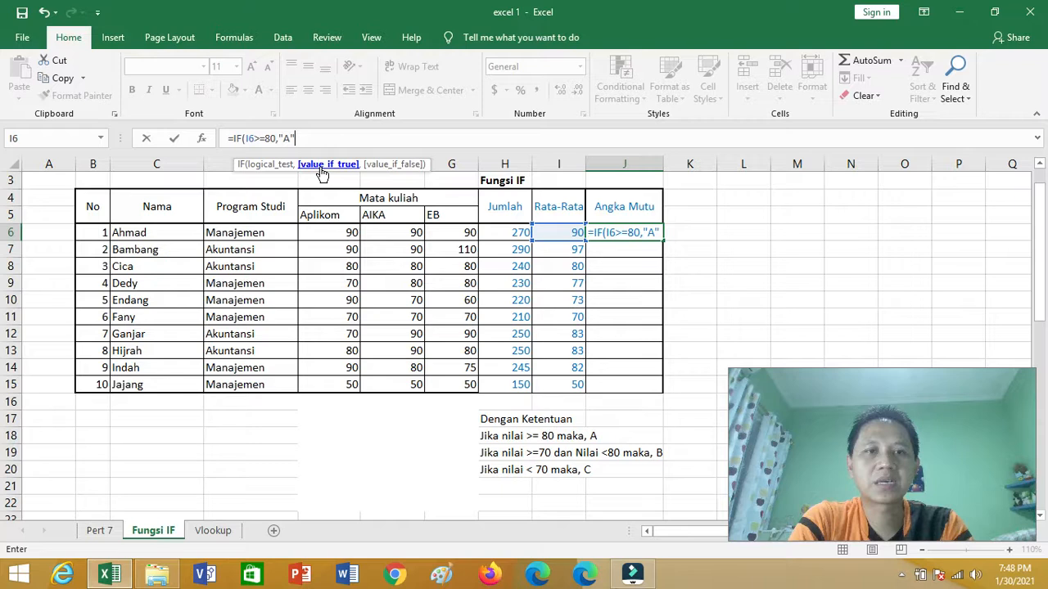
pyautogui.write(',')
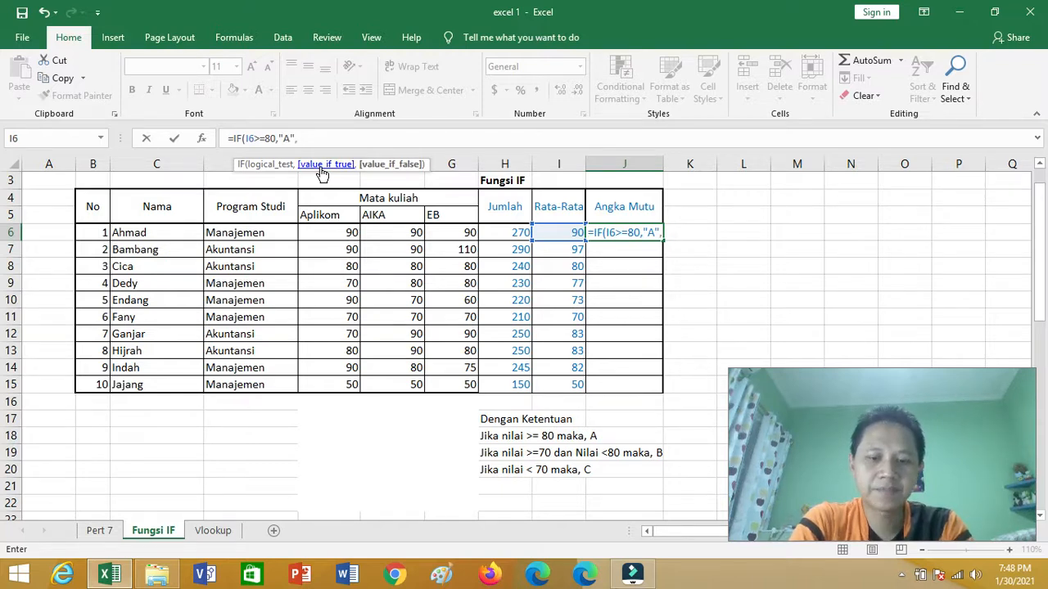
# Step: Complete the J6 formula with a nested IF(I6>=70,"B","C") as the value if false
pyautogui.write('IF')
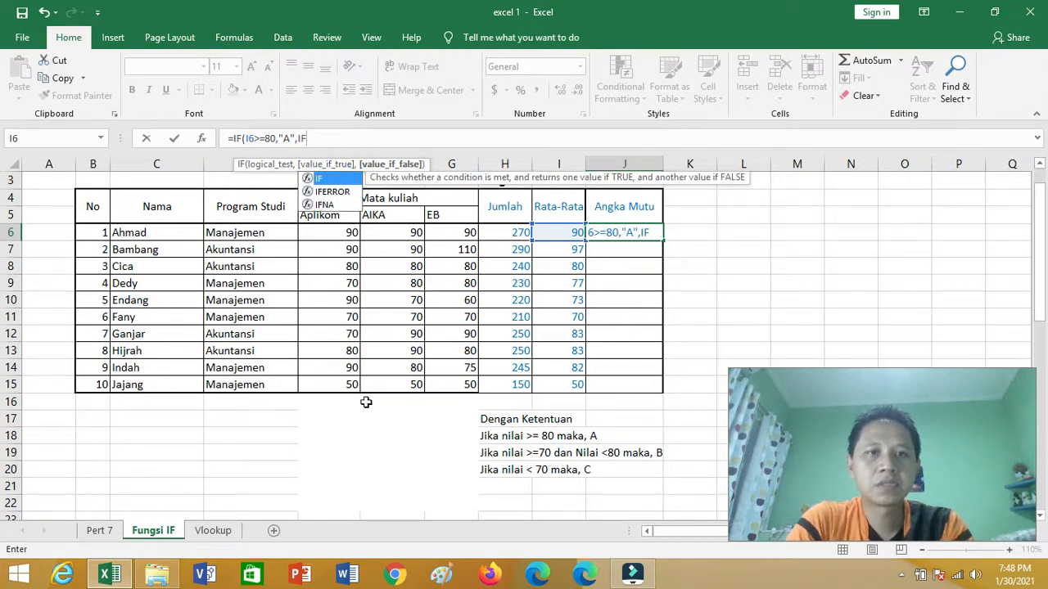
pyautogui.write('(')
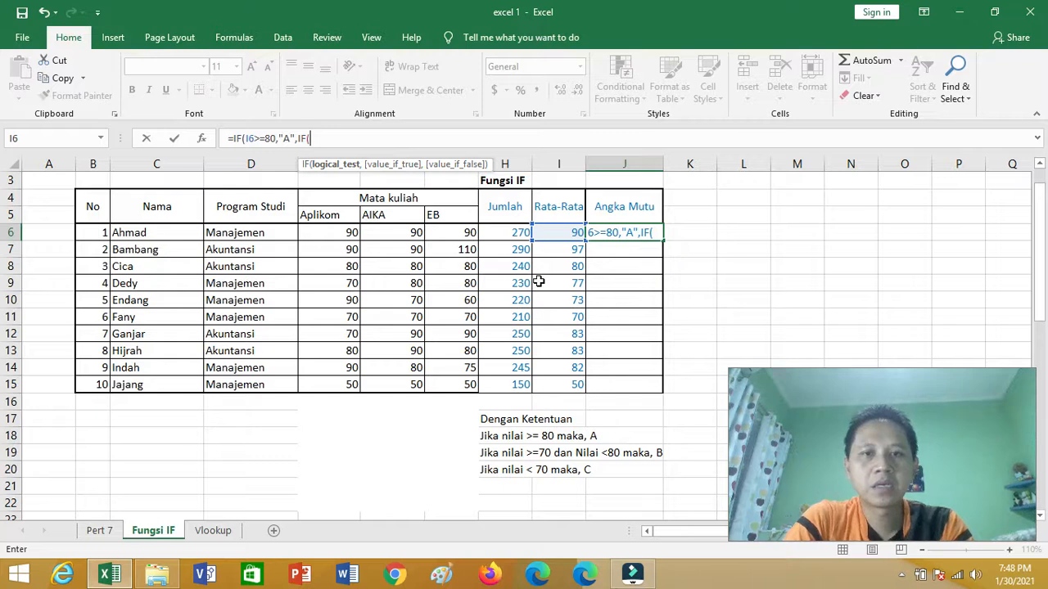
pyautogui.write('I6')
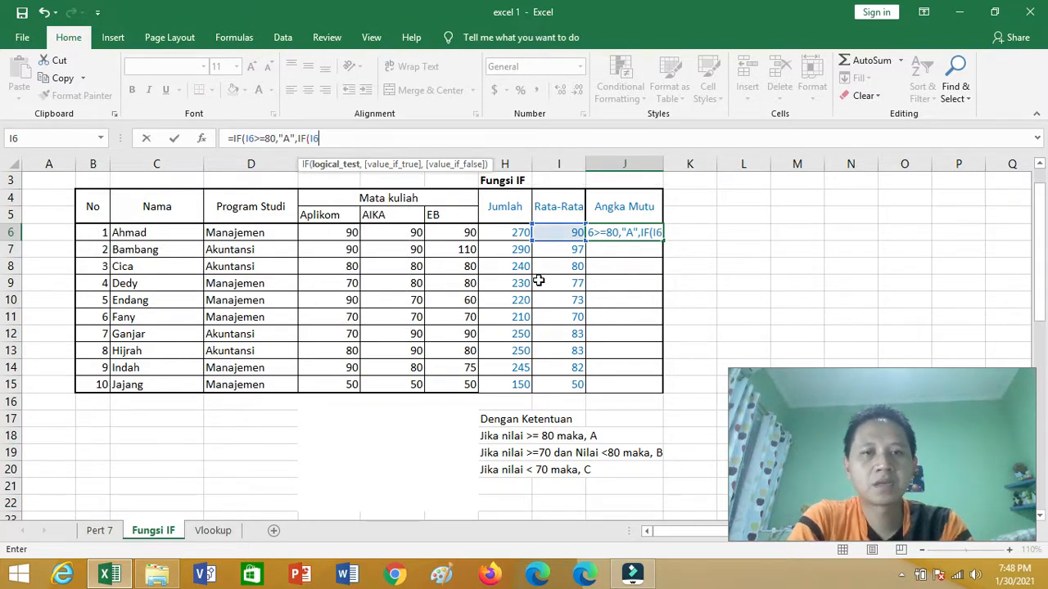
pyautogui.write('>=')
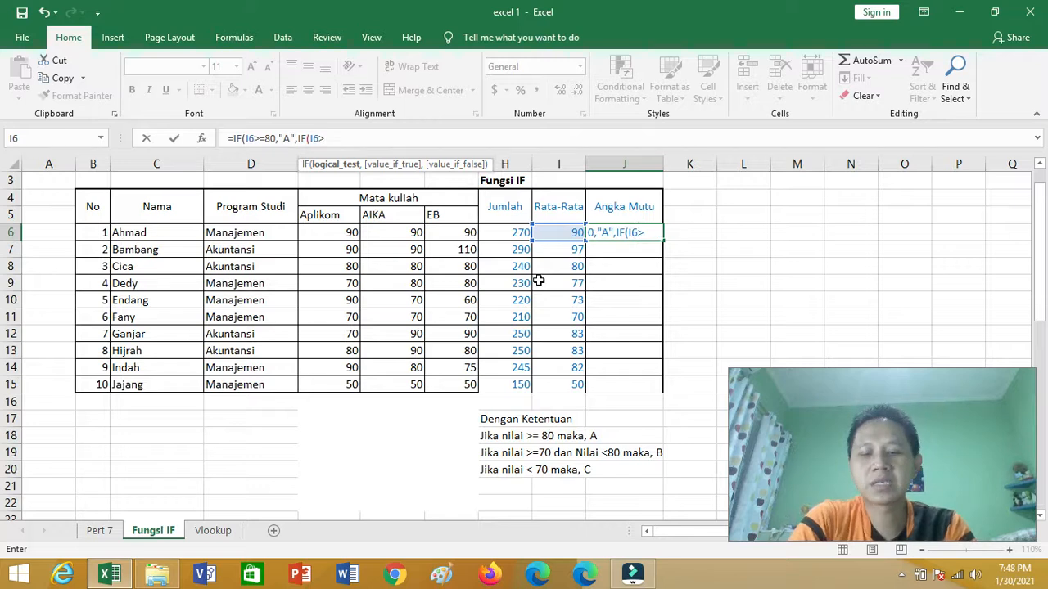
pyautogui.write('70')
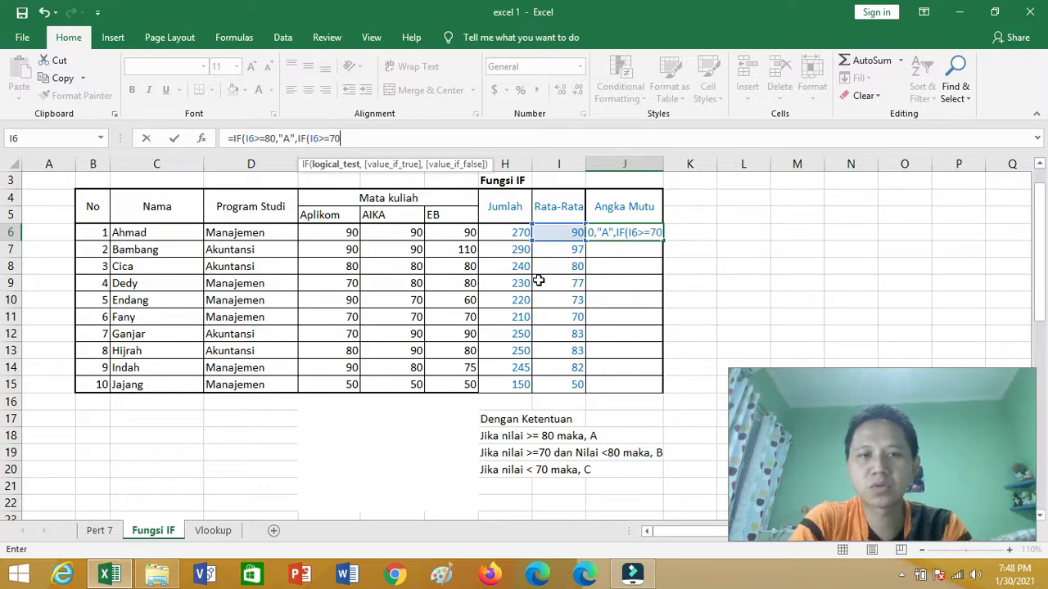
pyautogui.write(',"B')
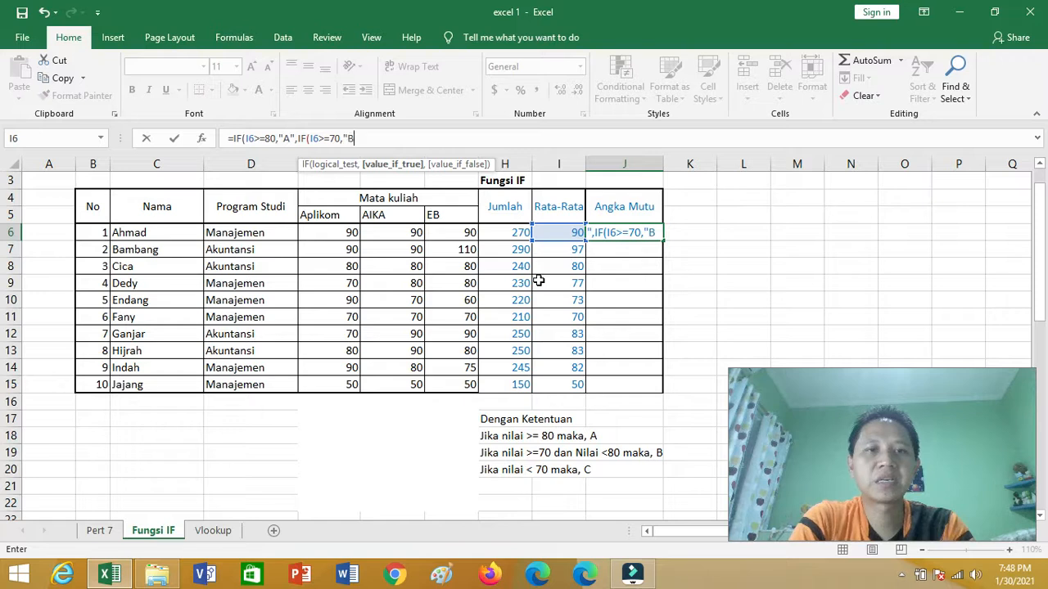
pyautogui.write('","C')
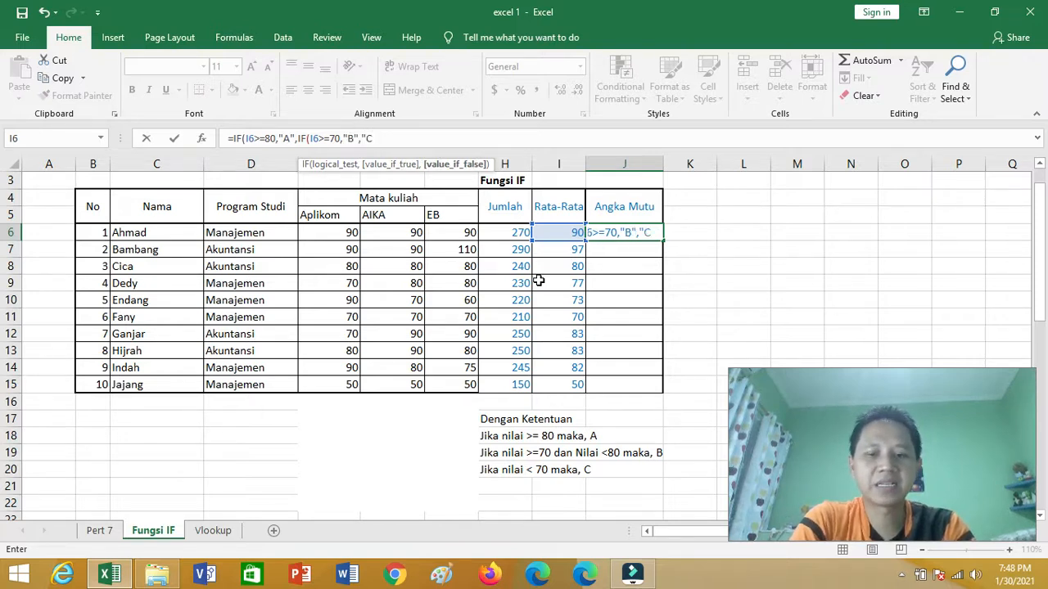
pyautogui.write('"')
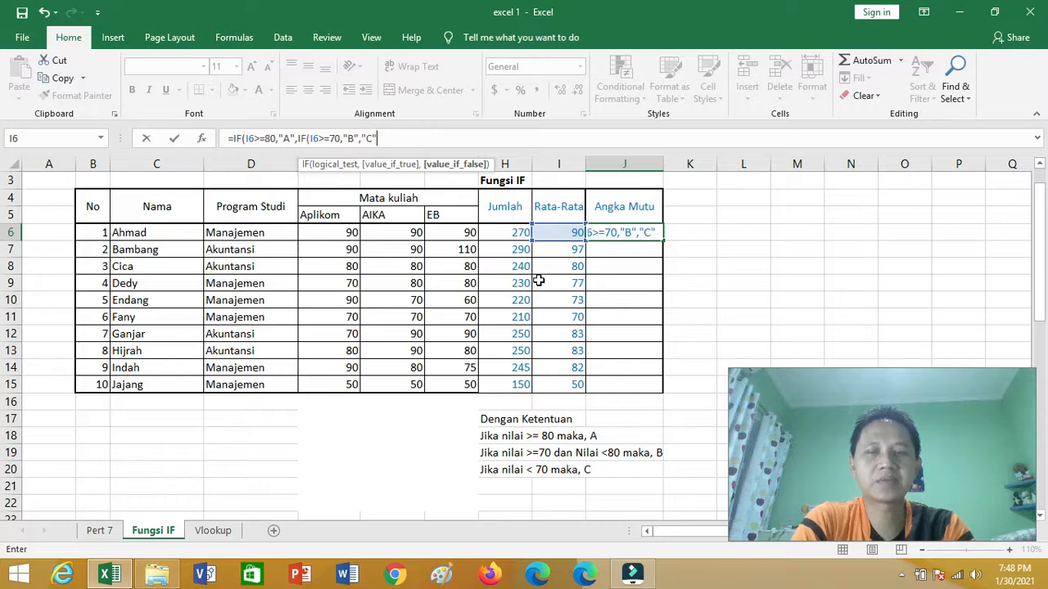
pyautogui.write(')')
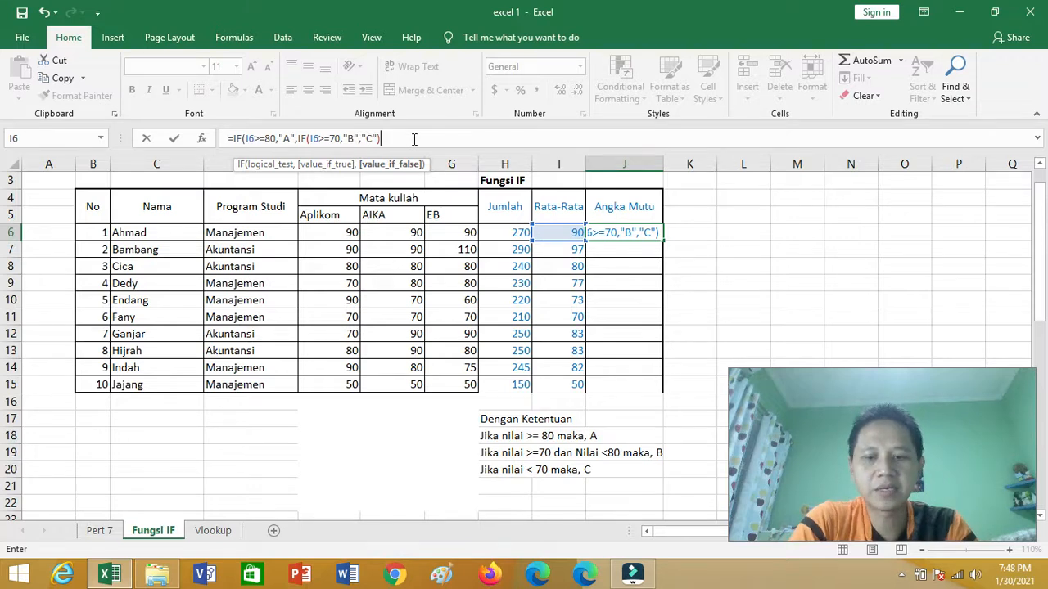
pyautogui.write(')')
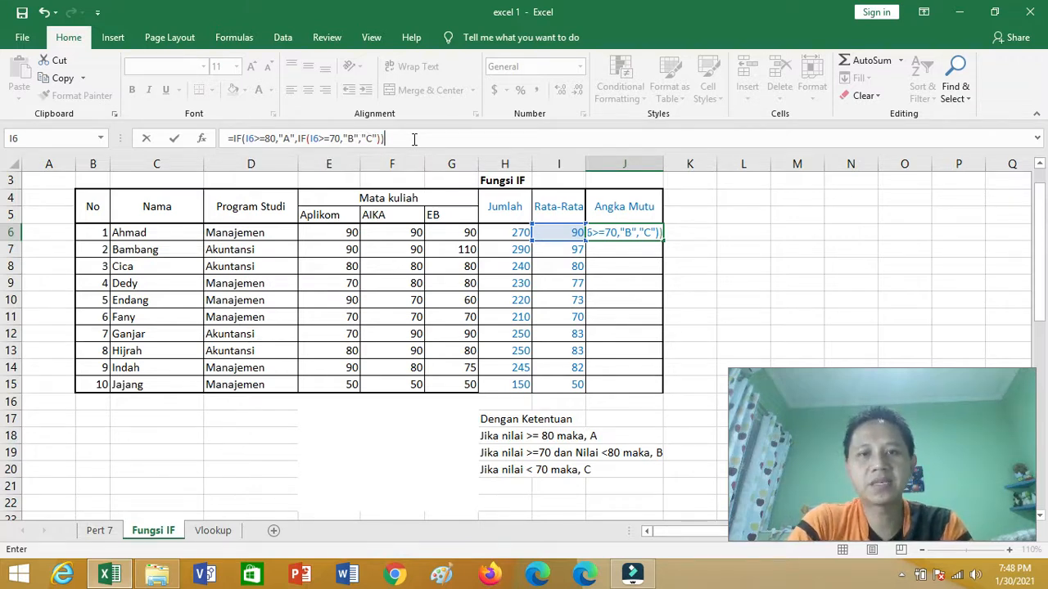
pyautogui.press('Return')
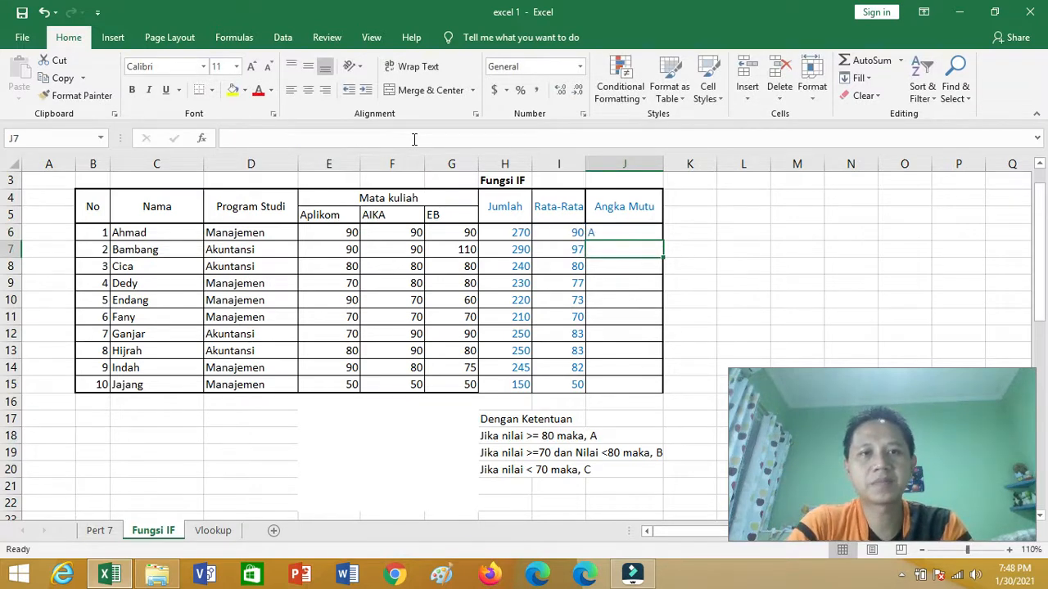
# Step: Edit the first test of the J6 formula to I6>=K980 and fill the formula down the Angka Mutu column to J15
pyautogui.doubleClick(625, 231)
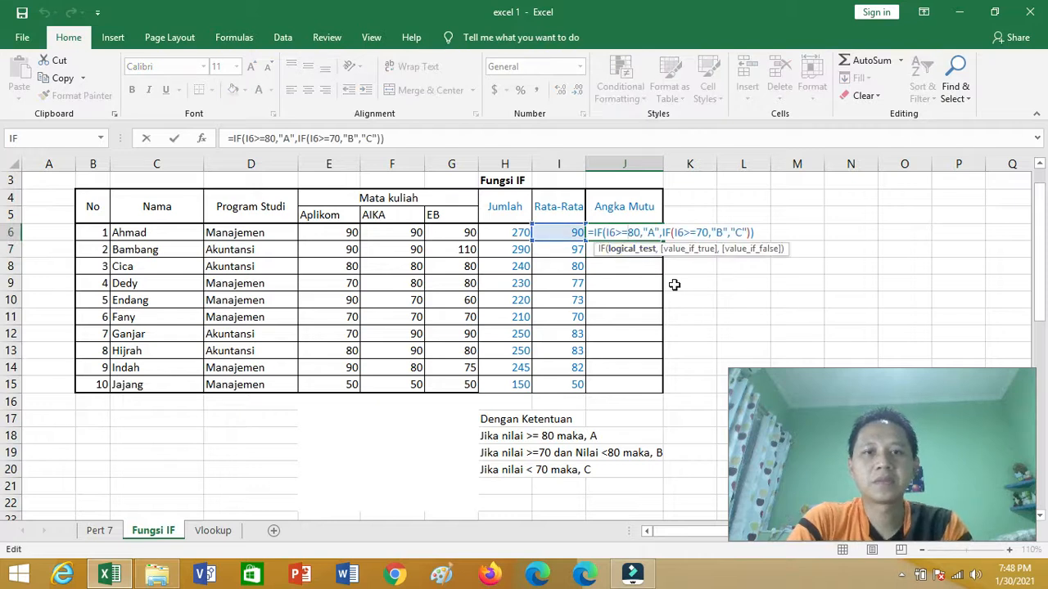
pyautogui.click(707, 289)
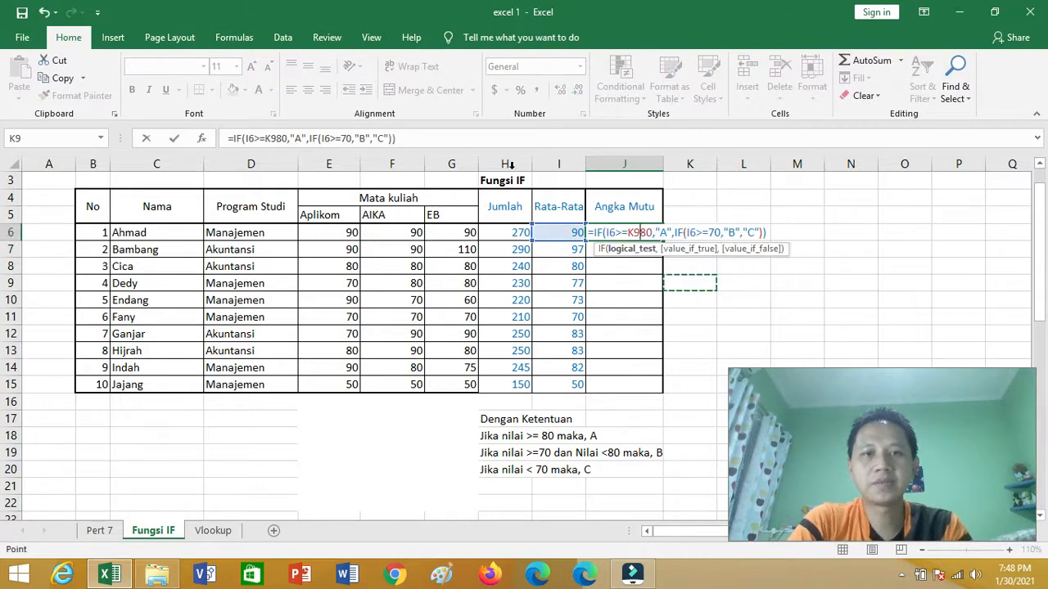
pyautogui.click(435, 137)
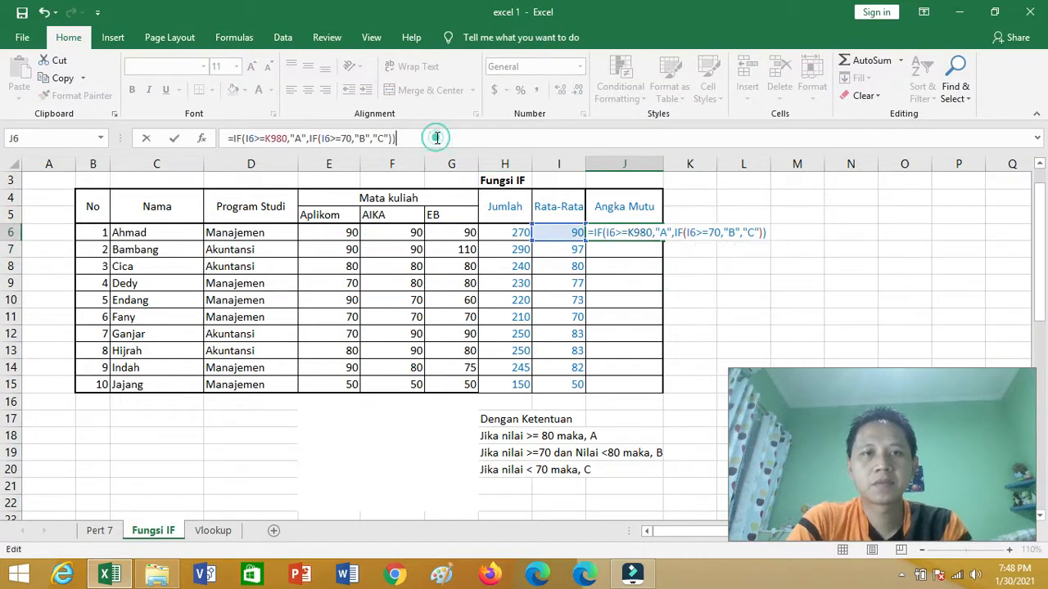
pyautogui.press('Return')
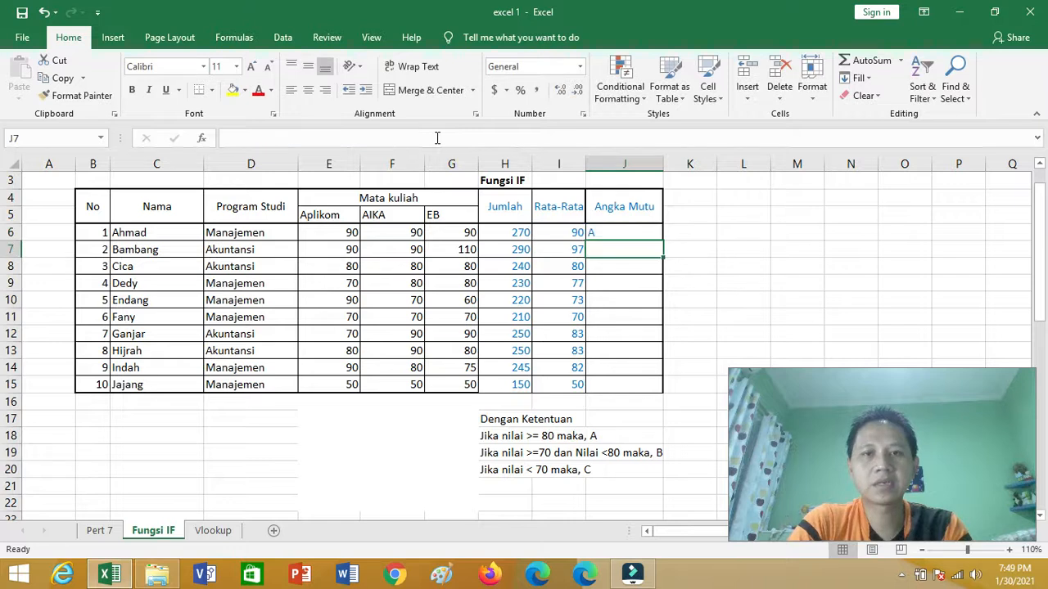
pyautogui.click(622, 232)
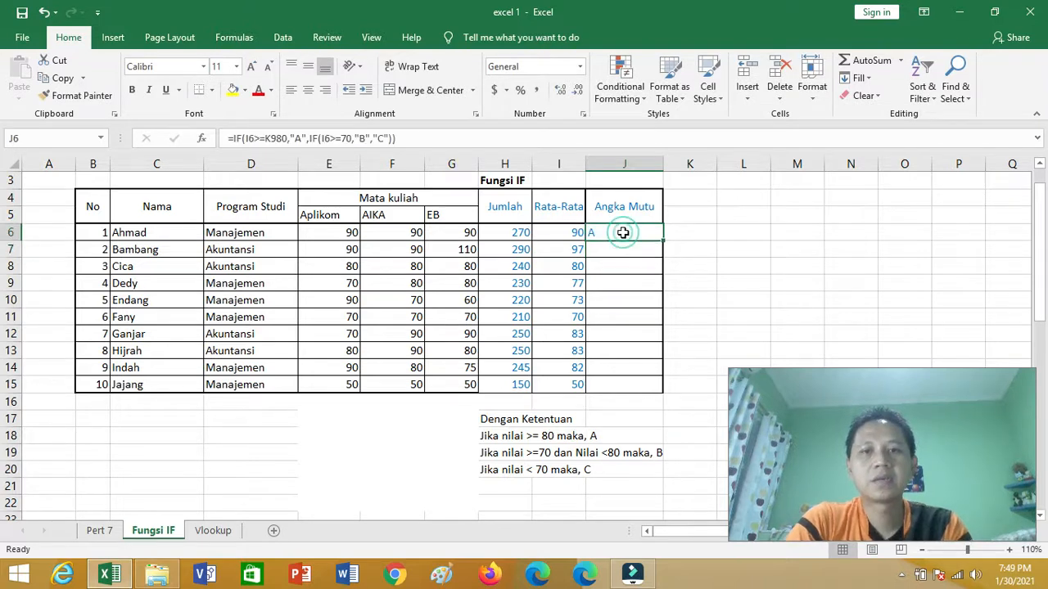
pyautogui.moveTo(663, 239); pyautogui.dragTo(665, 393)
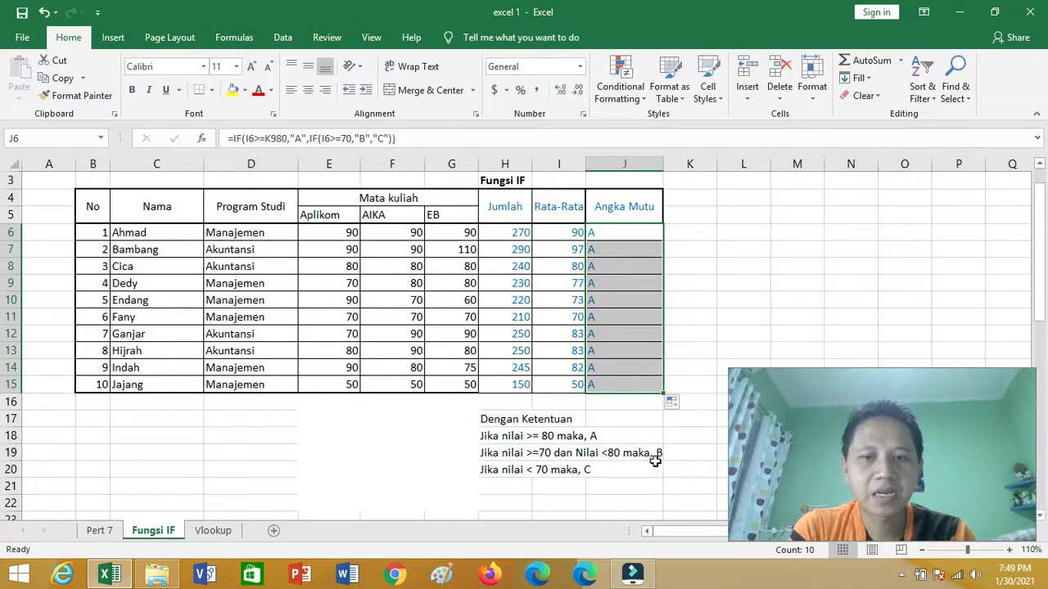
# Step: Change the grade C rule in H20 to "Jika nilai < 70 dan nilai >= 60 maka, C"
pyautogui.click(491, 471)
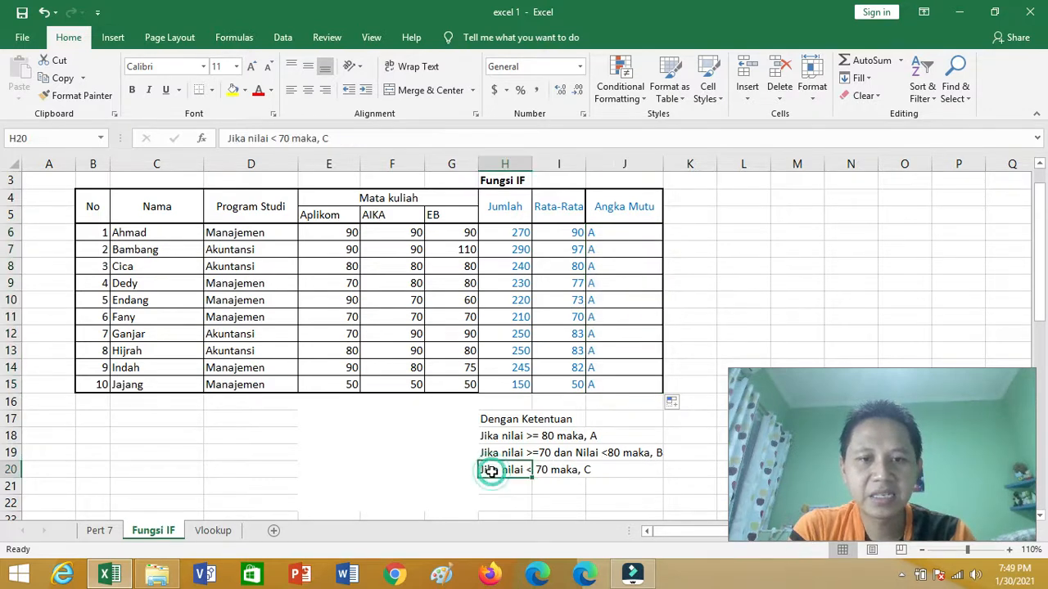
pyautogui.click(293, 138)
pyautogui.press('Delete')
pyautogui.press('Delete')
pyautogui.press('Delete')
pyautogui.press('Delete')
pyautogui.press('Delete')
pyautogui.press('Delete')
pyautogui.press('Delete')
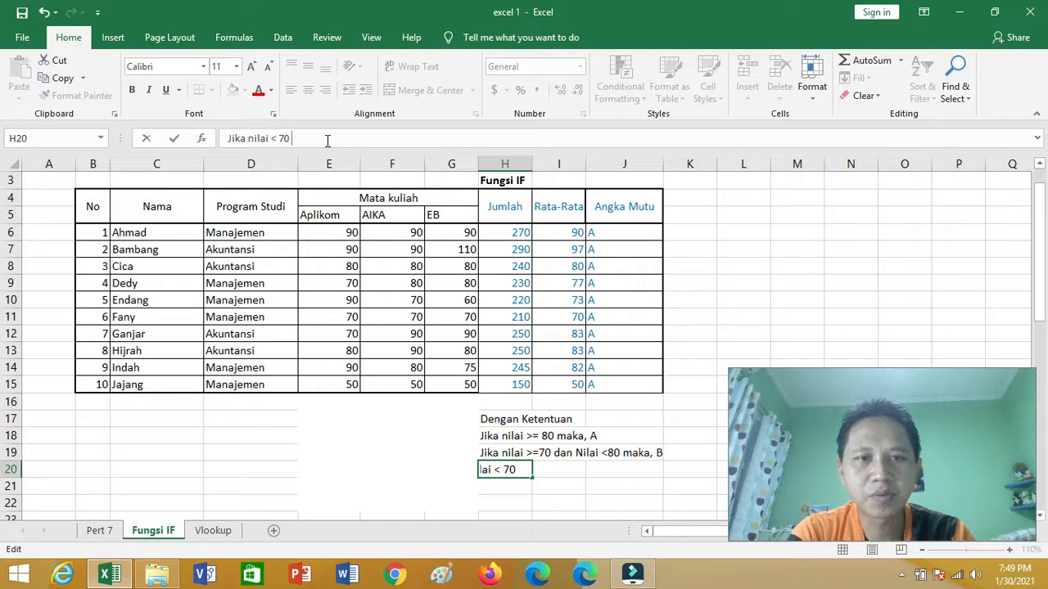
pyautogui.write('dan nlai')
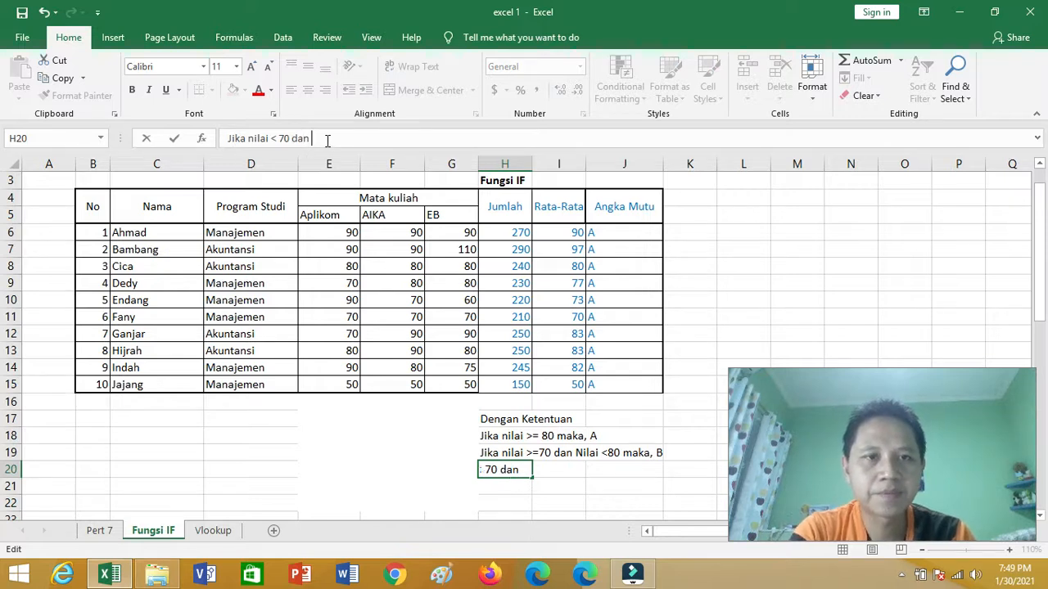
pyautogui.press('BackSpace')
pyautogui.press('BackSpace')
pyautogui.press('BackSpace')
pyautogui.write('ilai')
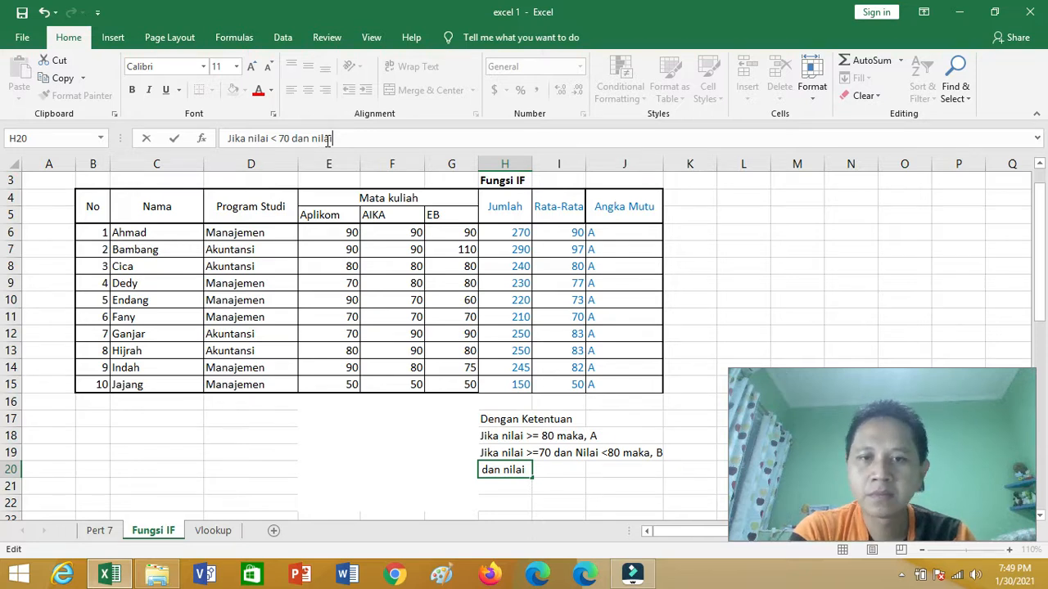
pyautogui.write(' >= 60')
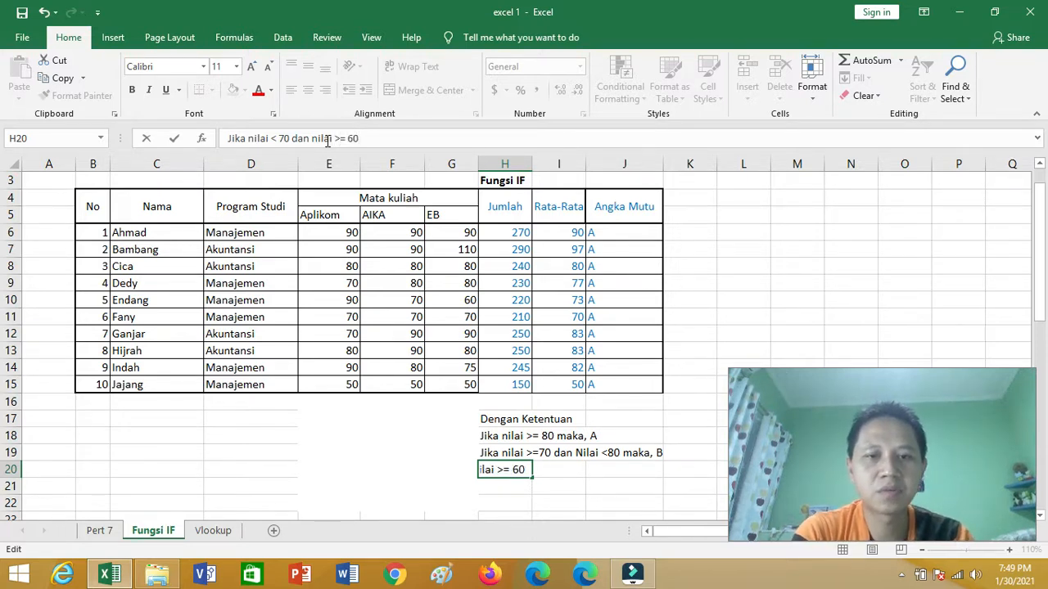
pyautogui.write(' maka')
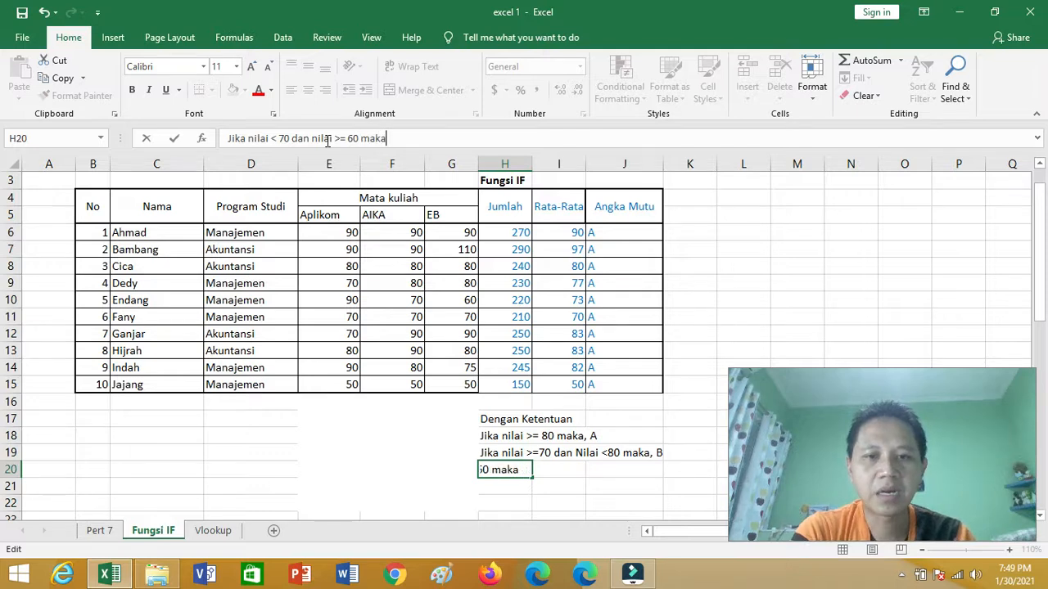
pyautogui.write(', C')
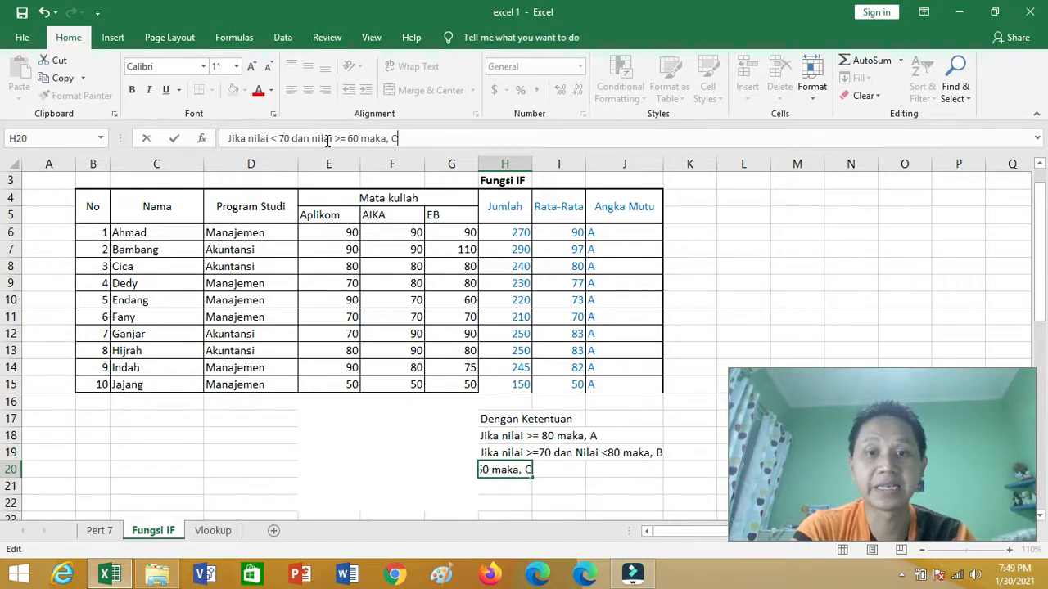
pyautogui.press('Return')
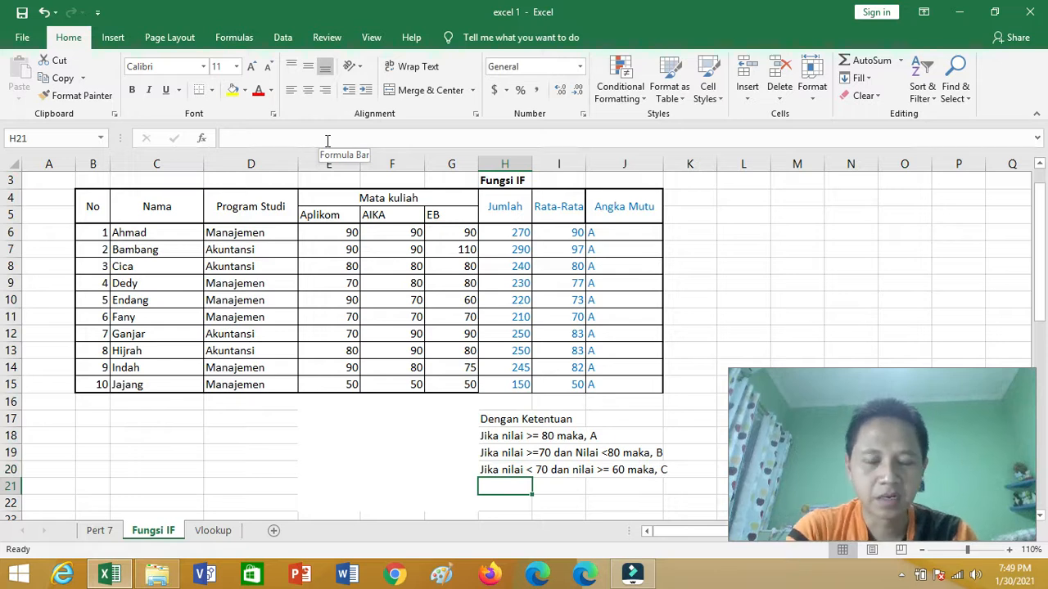
# Step: Add the grade D rule "Jika niali <60 maka, D" in H21
pyautogui.write('Jika')
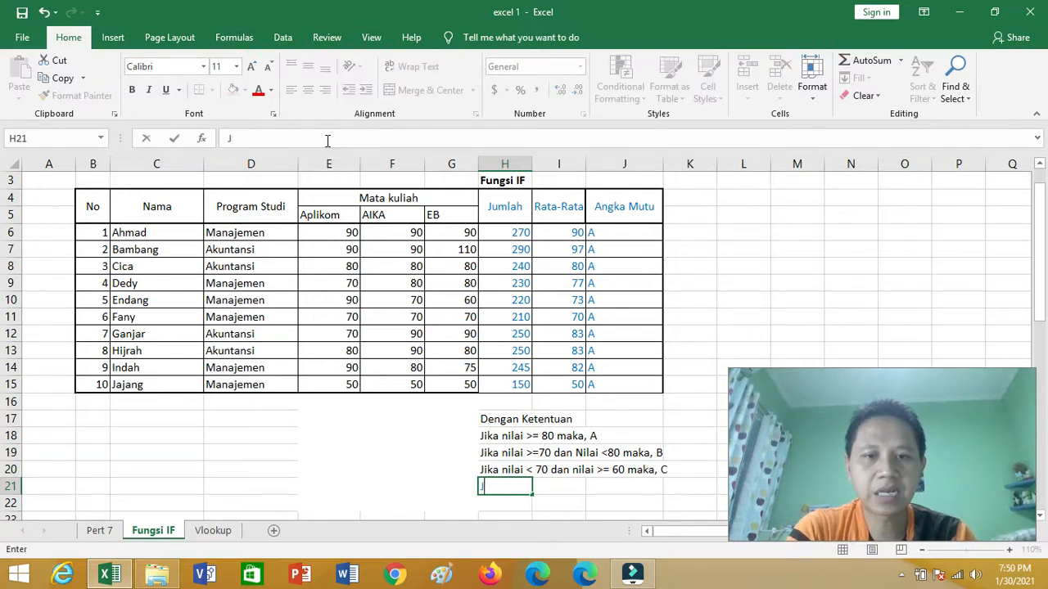
pyautogui.write('niali')
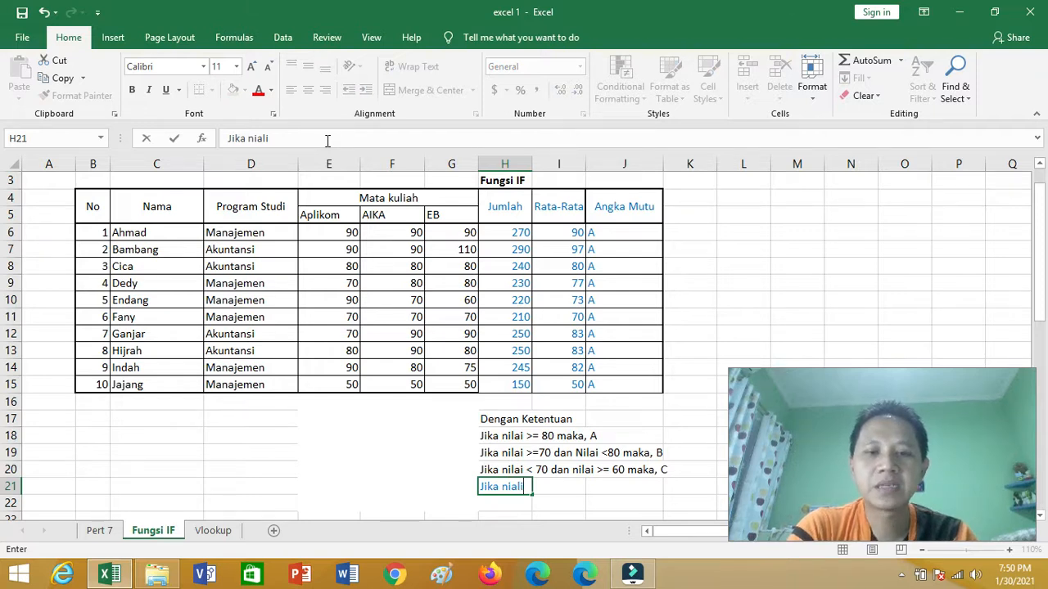
pyautogui.write('<6')
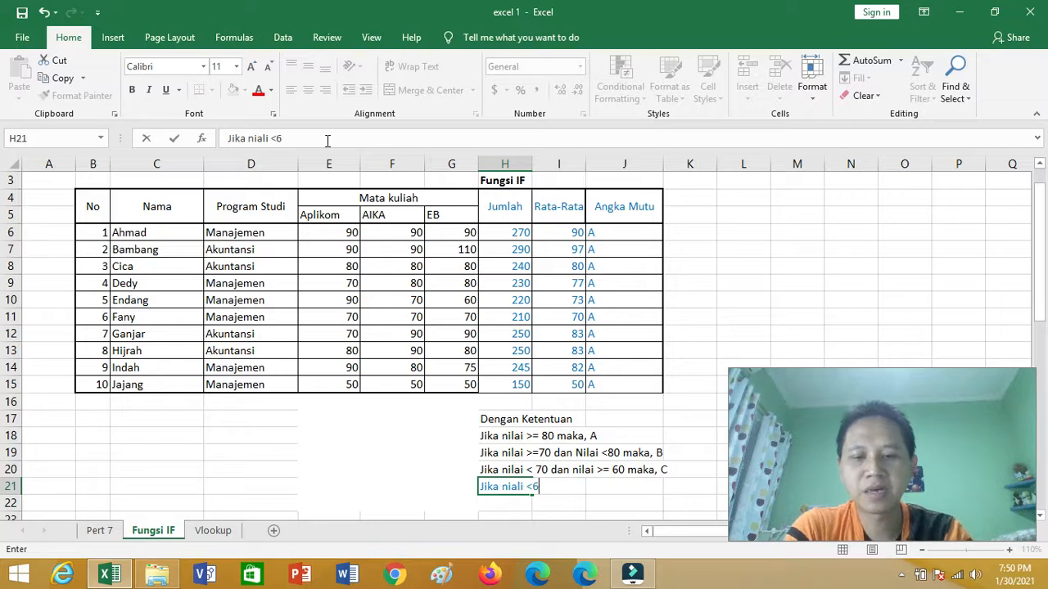
pyautogui.write('0 maka')
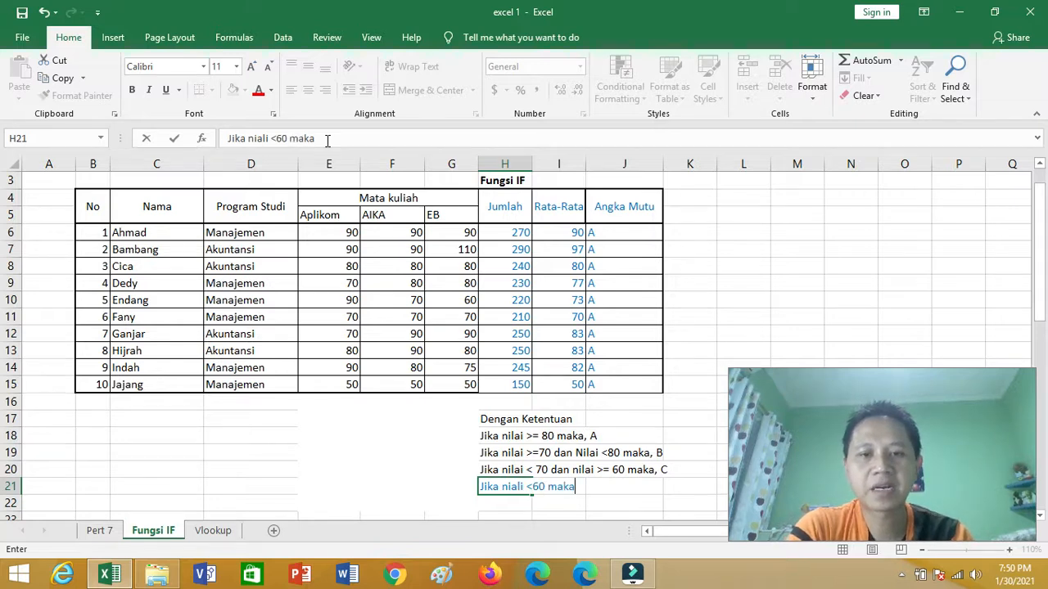
pyautogui.write(', D')
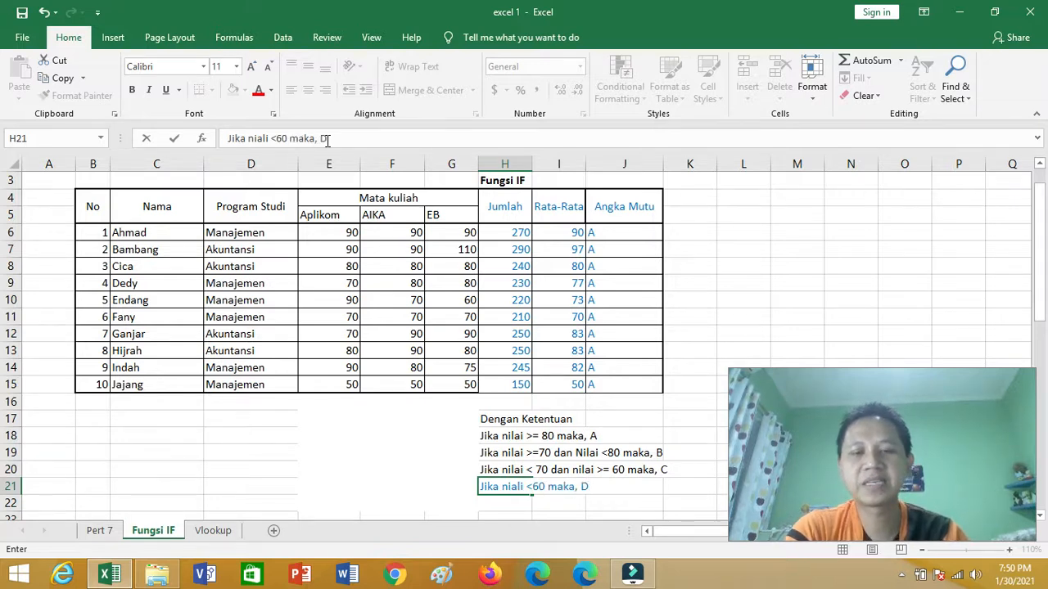
pyautogui.press('Return')
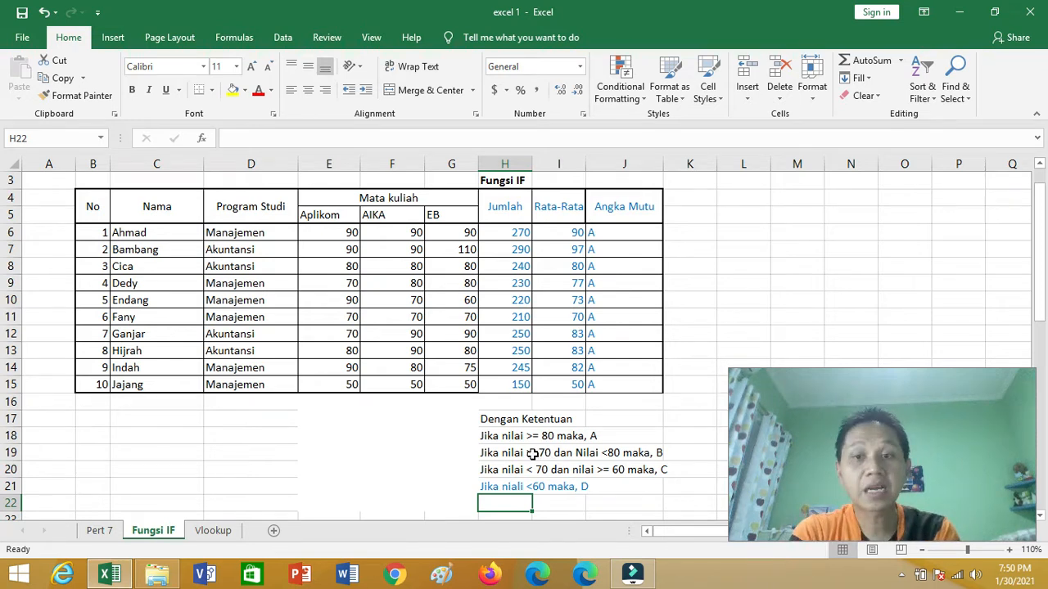
# Step: Change the first condition of the grade B rule in H19 to "<80"
pyautogui.click(492, 453)
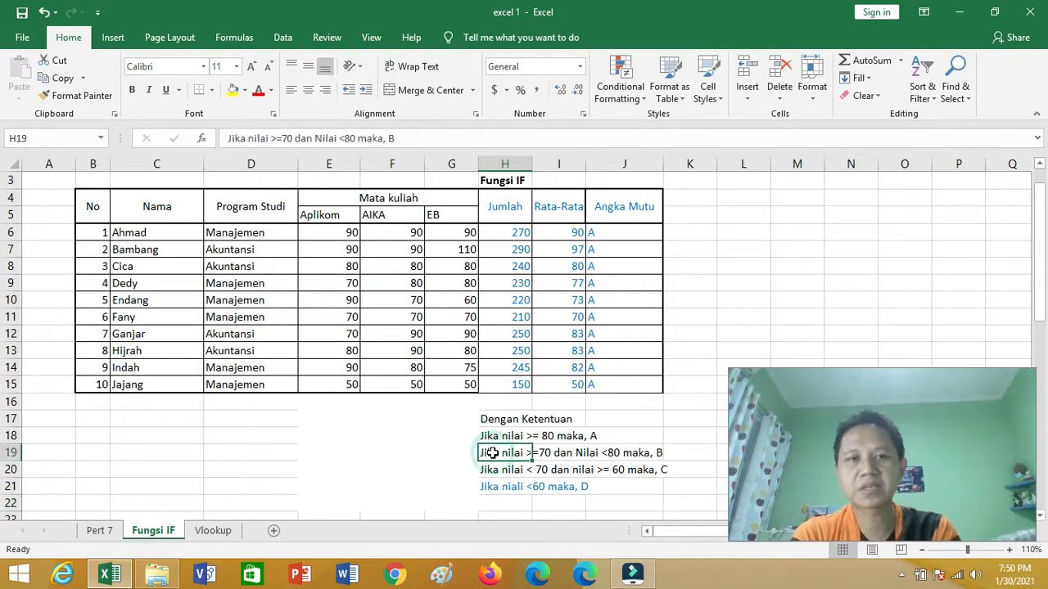
pyautogui.click(292, 139)
pyautogui.press('BackSpace')
pyautogui.press('BackSpace')
pyautogui.press('BackSpace')
pyautogui.press('BackSpace')
pyautogui.write('C')
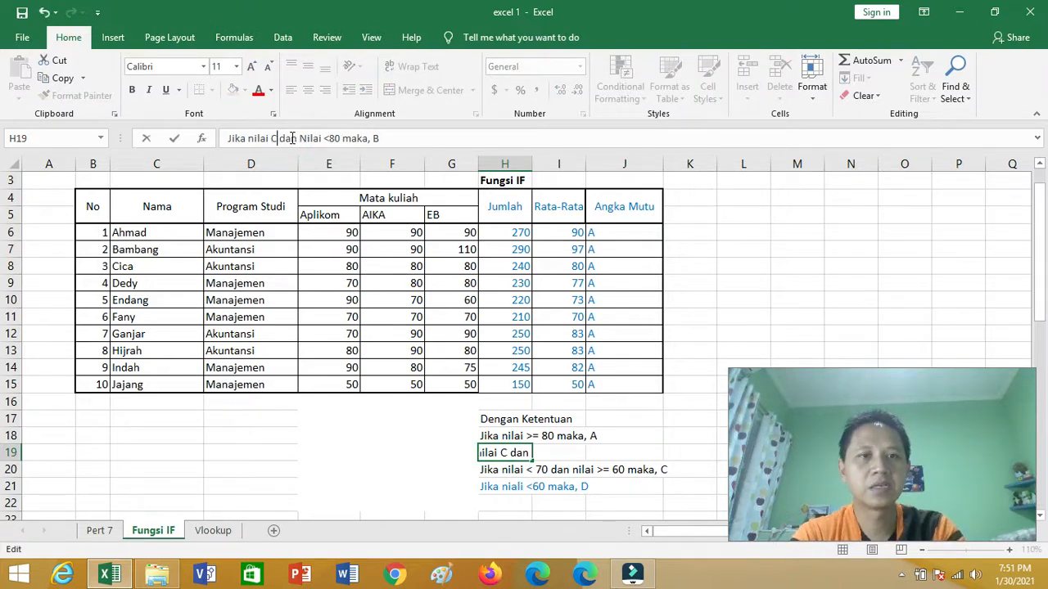
pyautogui.press('BackSpace')
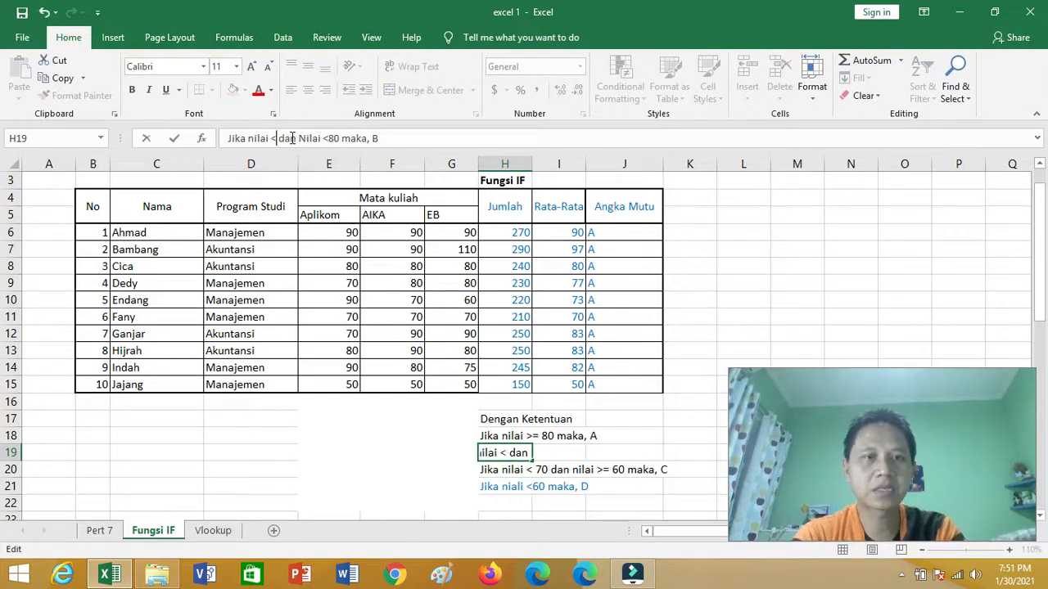
pyautogui.write('<80')
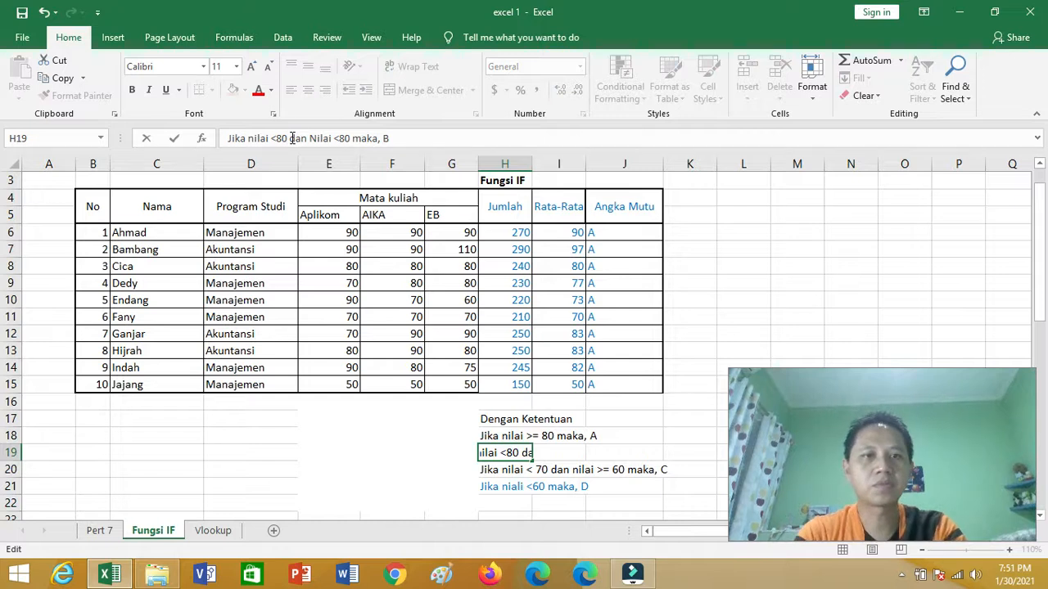
# Step: Complete the grade B rule in H19 as "Jika nilai < 80 dan Nilai >= 70 maka, B"
pyautogui.click(350, 140)
pyautogui.press('BackSpace')
pyautogui.press('BackSpace')
pyautogui.press('BackSpace')
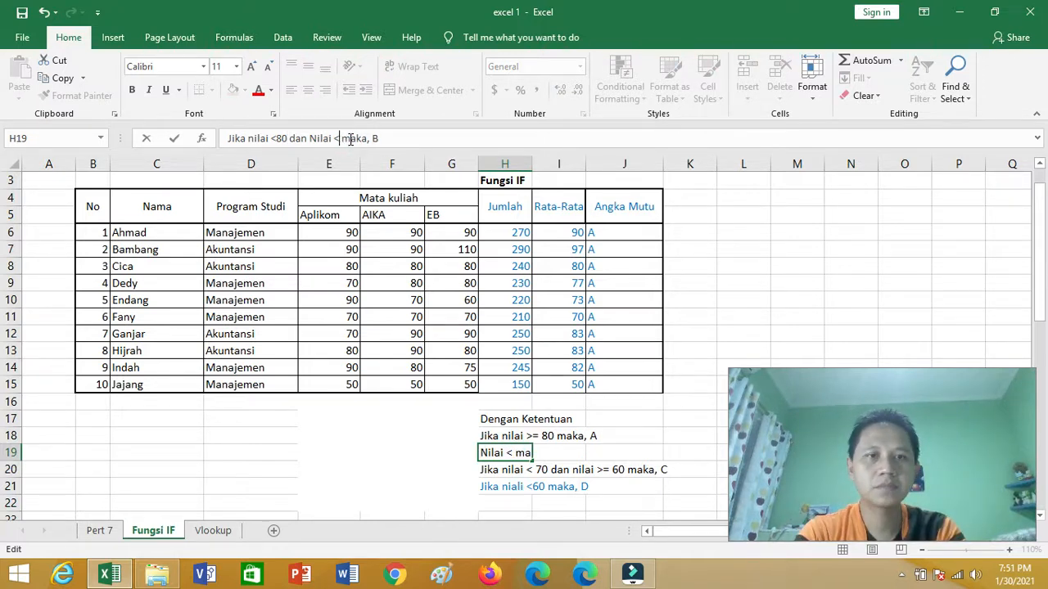
pyautogui.write('>')
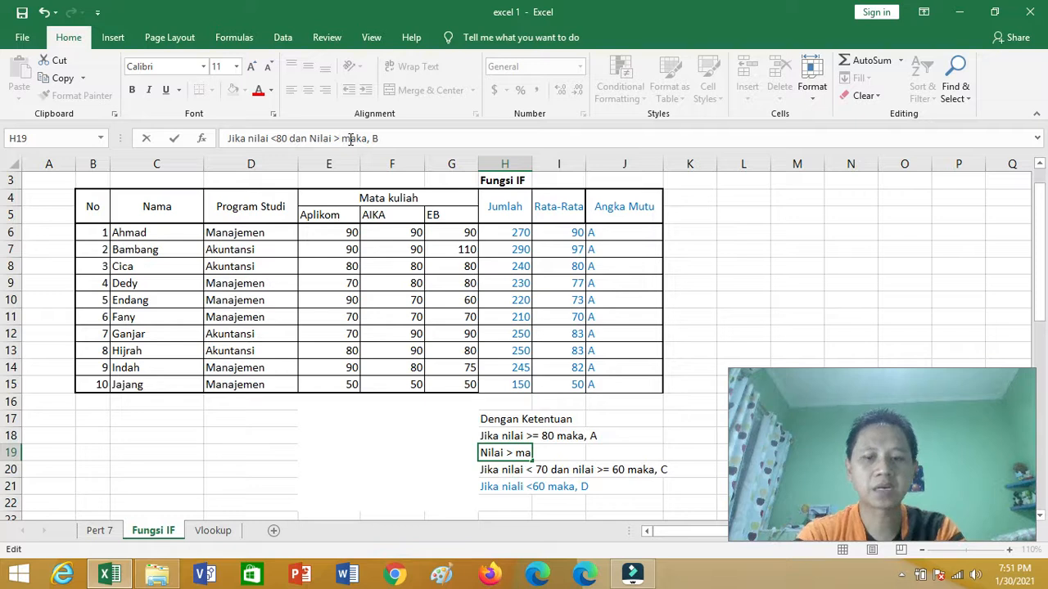
pyautogui.write('=')
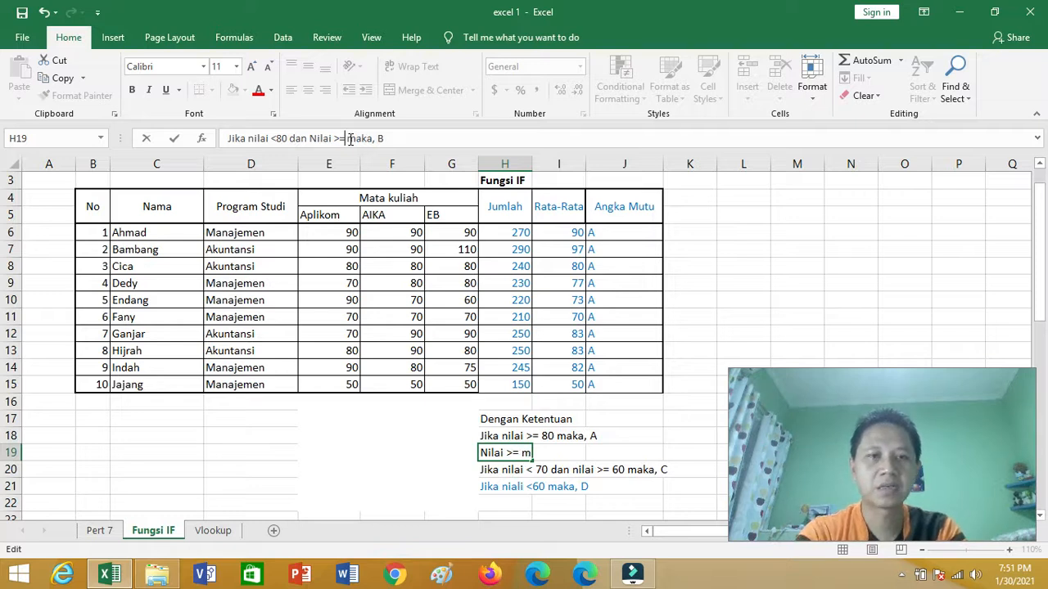
pyautogui.write(' 70')
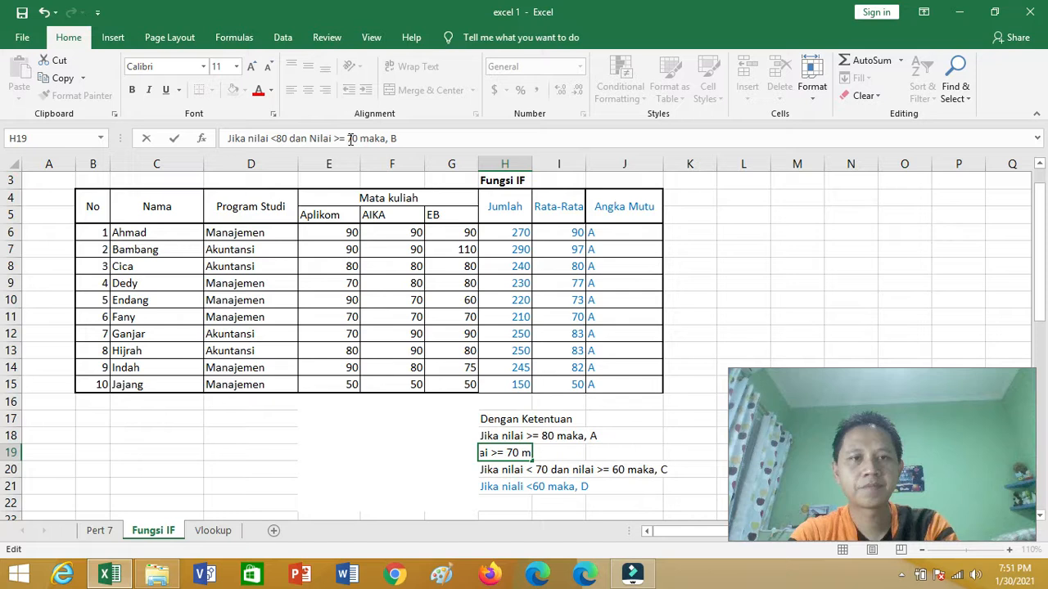
pyautogui.click(276, 139)
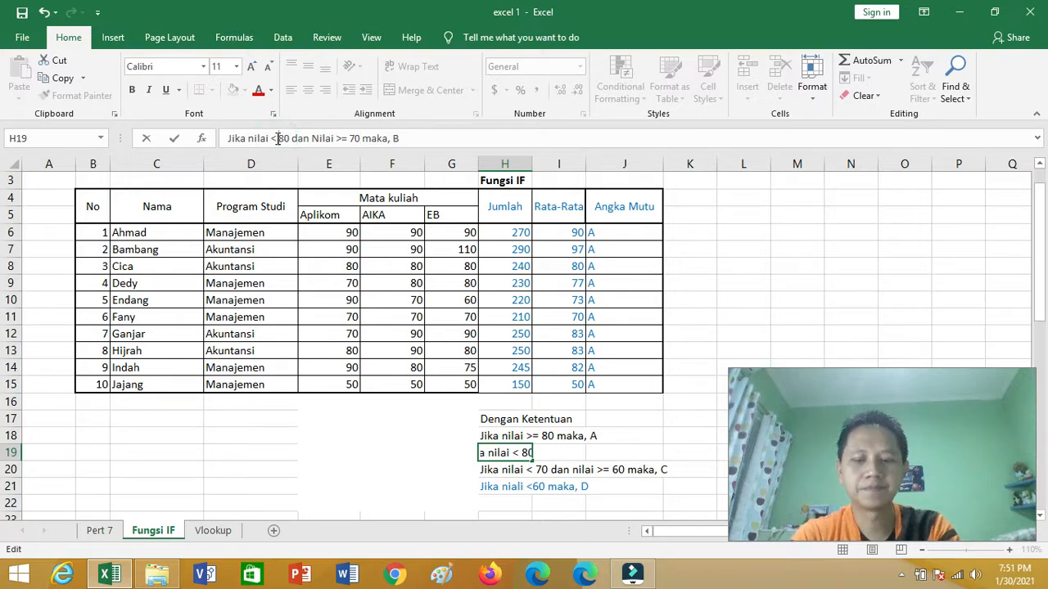
pyautogui.press('Return')
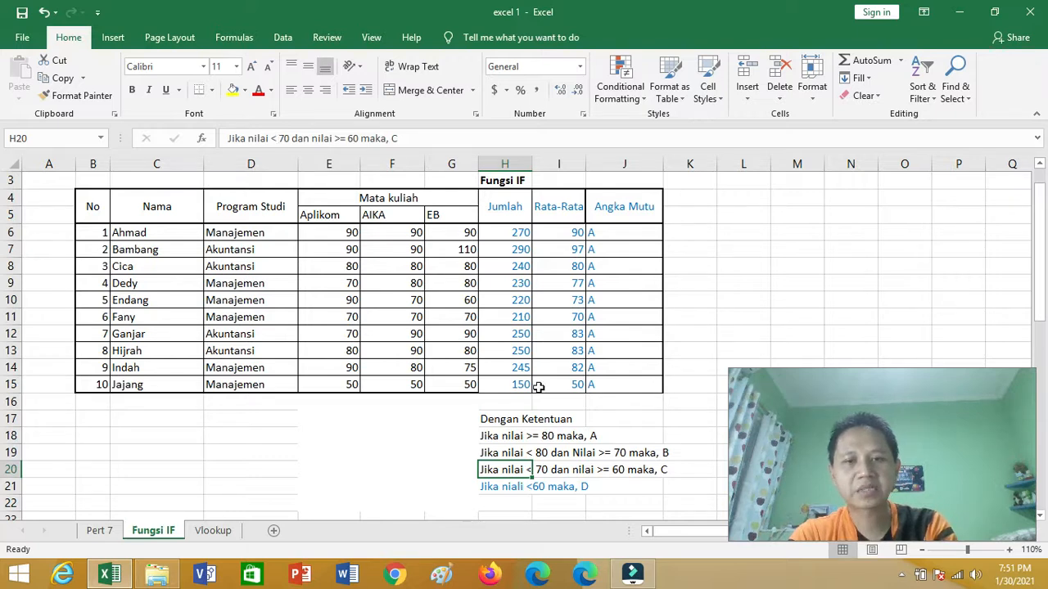
# Step: Examine the score thresholds of the four grading rules in rows 18 to 21
pyautogui.doubleClick(624, 506)
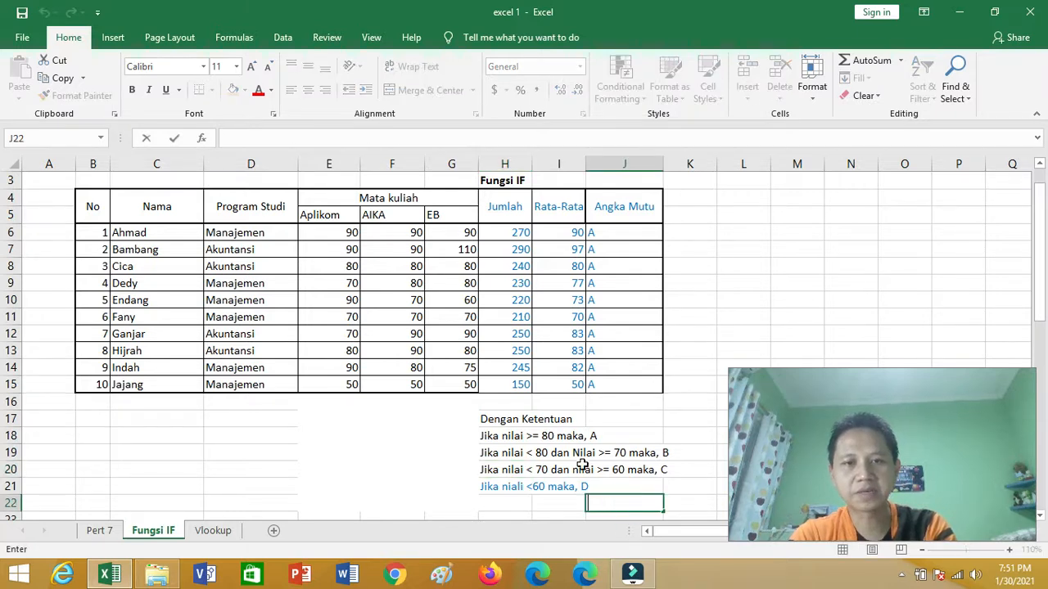
pyautogui.click(547, 436)
pyautogui.click(577, 453)
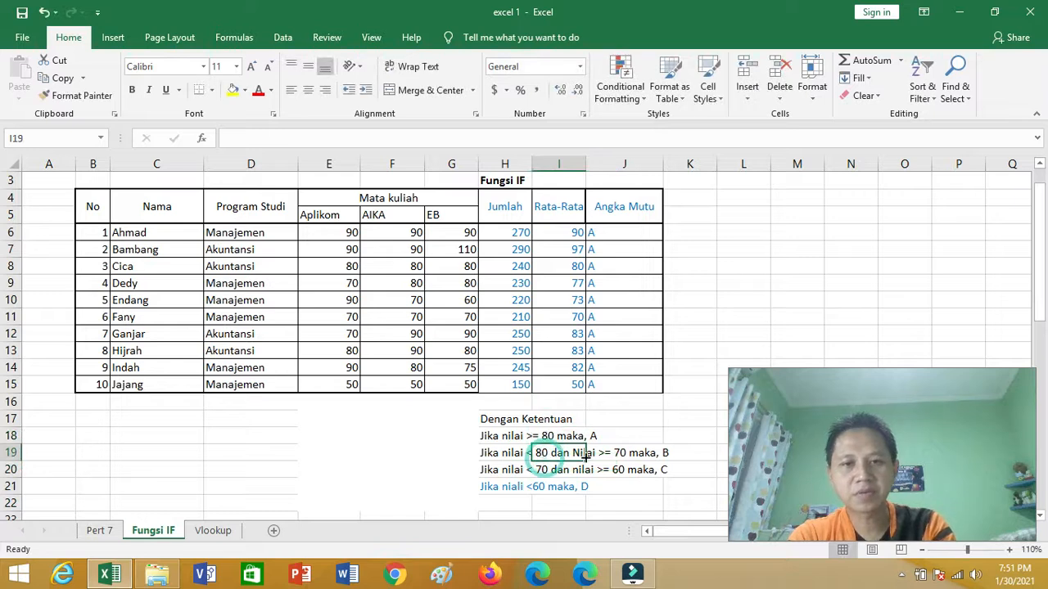
pyautogui.click(544, 469)
pyautogui.click(639, 472)
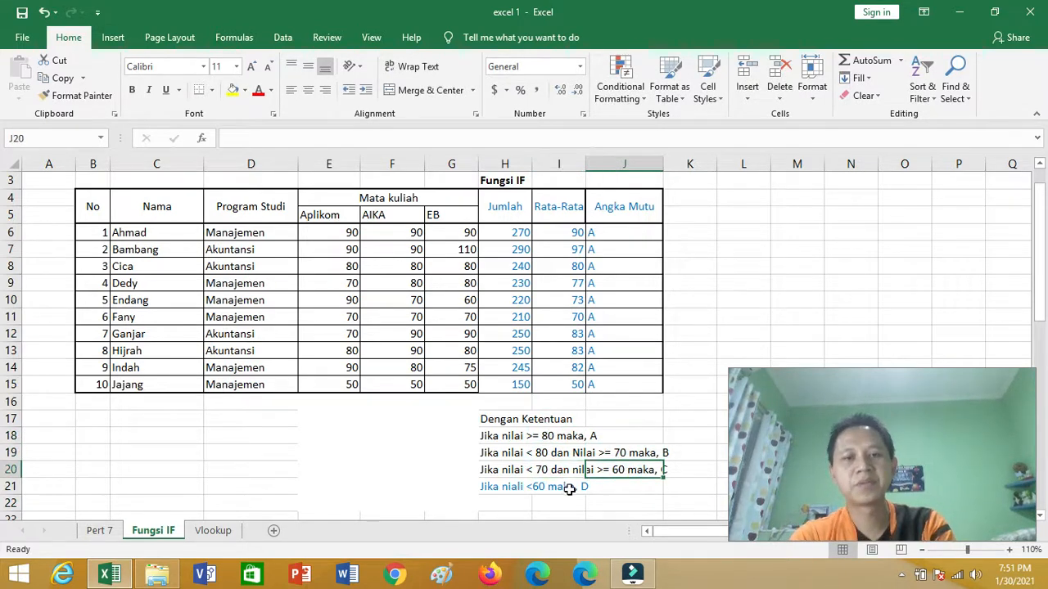
pyautogui.click(539, 488)
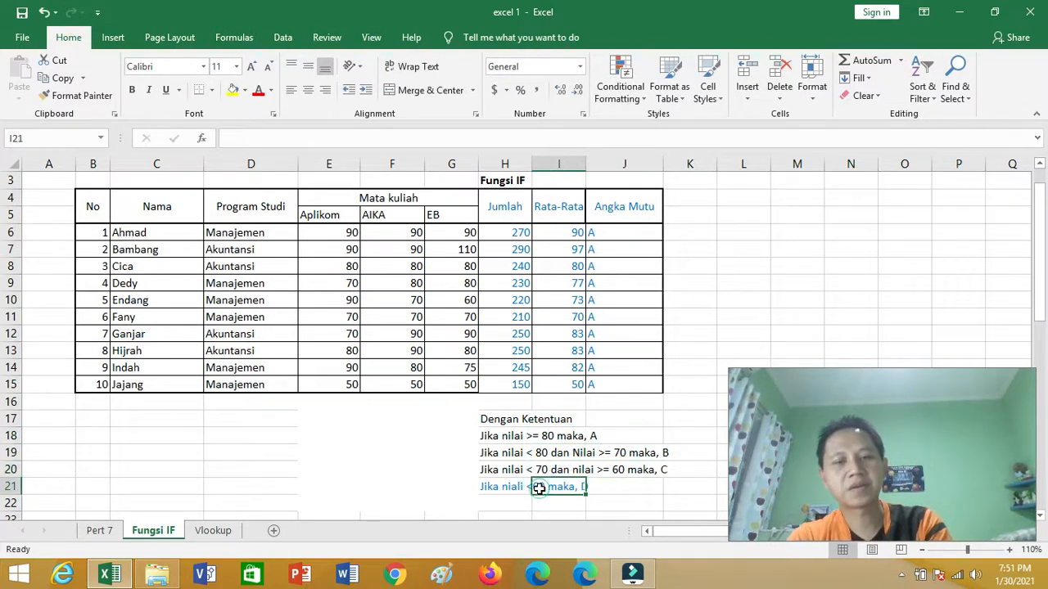
pyautogui.click(625, 404)
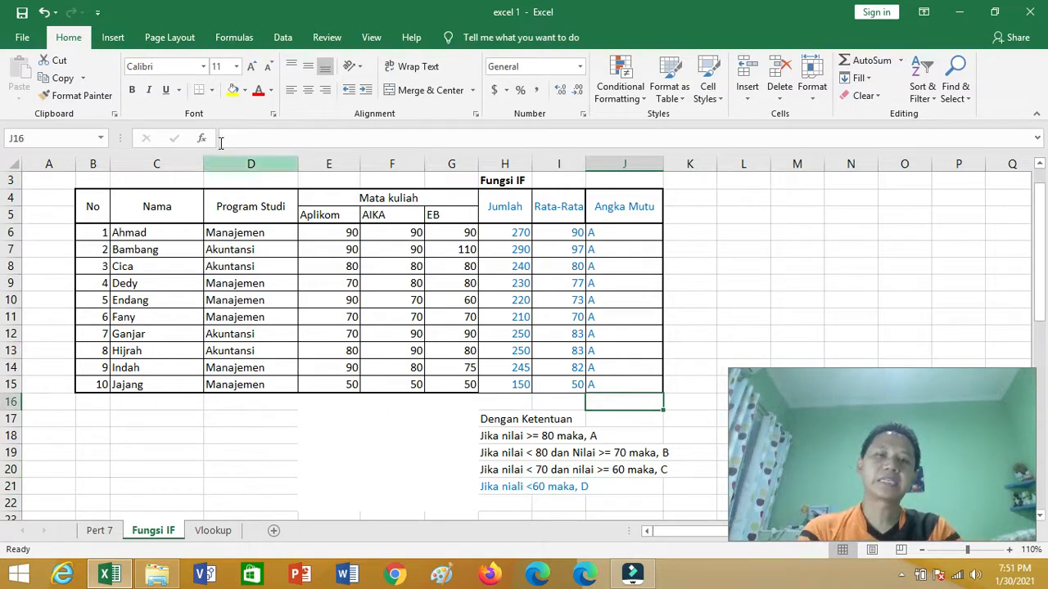
# Step: Save the workbook
pyautogui.click(22, 13)
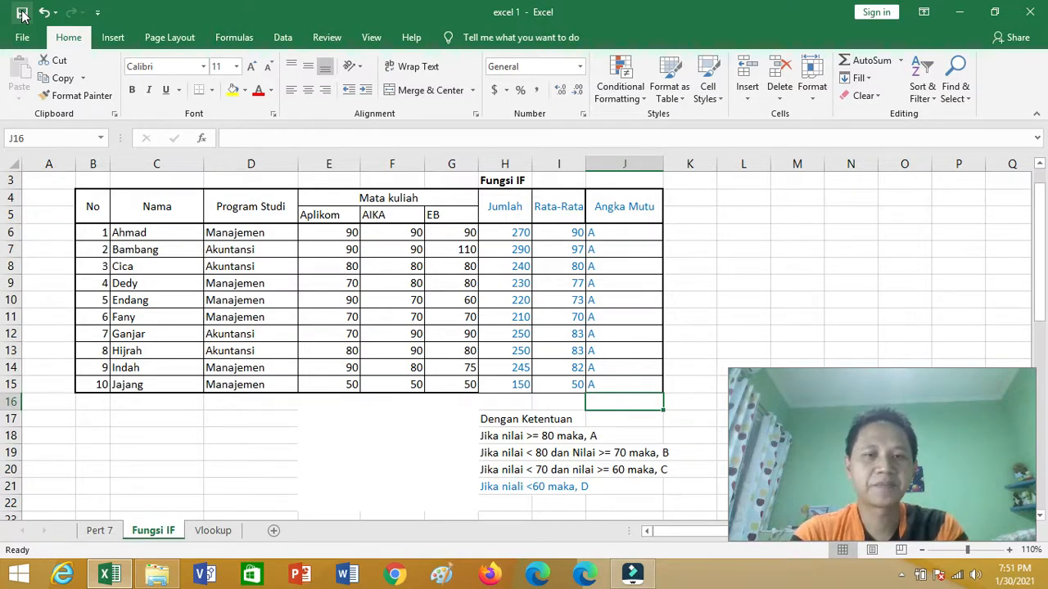
pyautogui.click(243, 139)
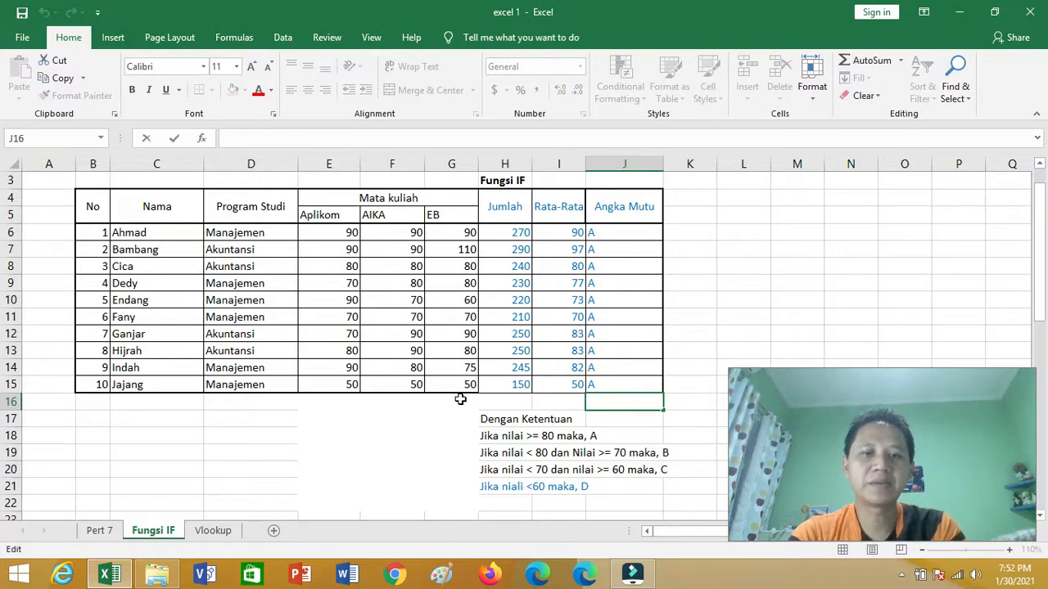
pyautogui.click(495, 460)
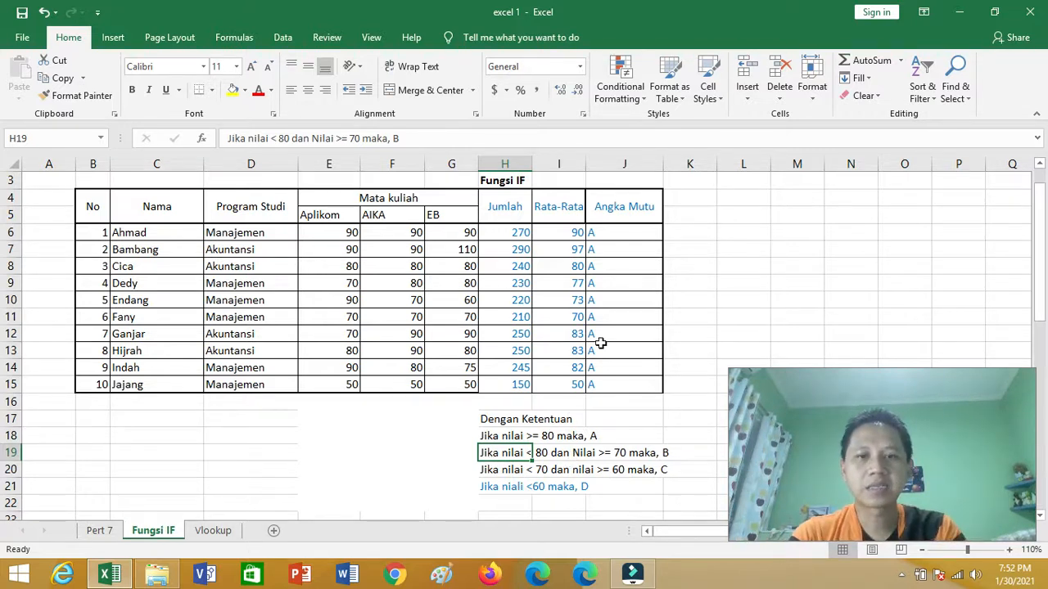
# Step: Clear the existing nested IF formula in J6, leaving only the equals sign
pyautogui.click(622, 236)
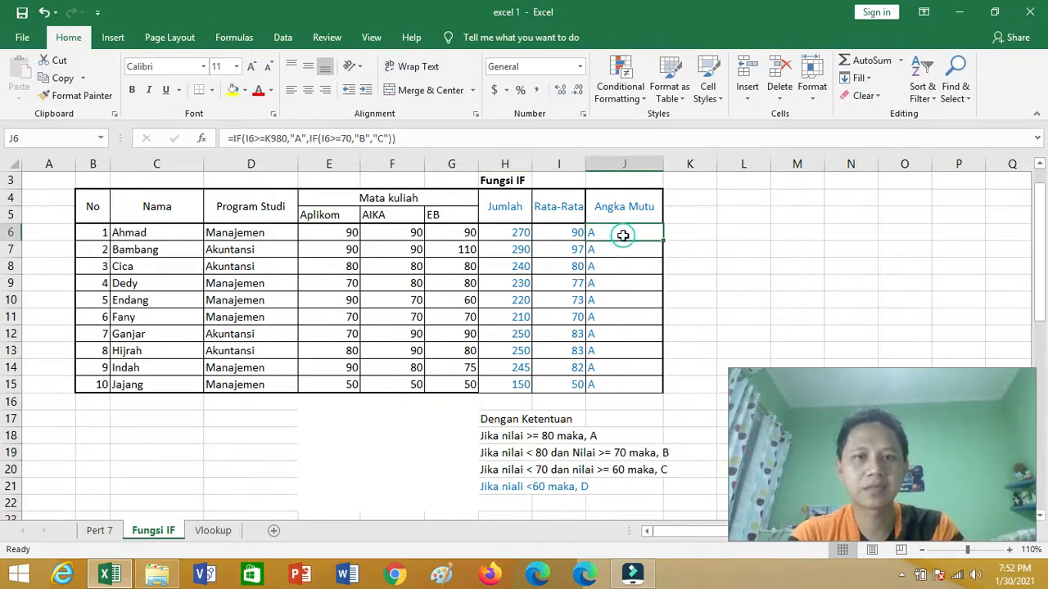
pyautogui.click(420, 137)
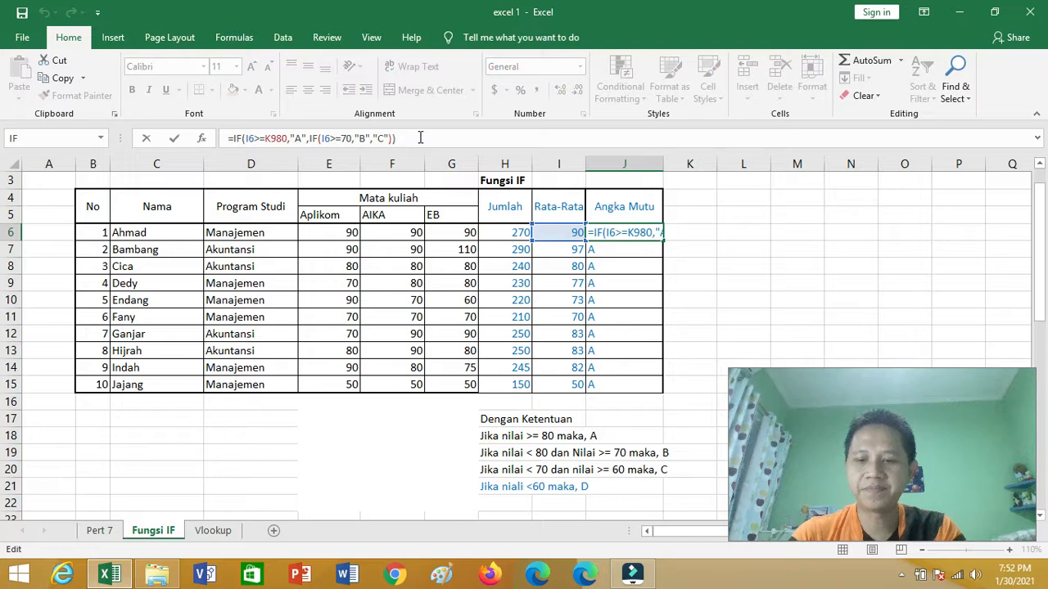
pyautogui.press('BackSpace')
pyautogui.press('BackSpace')
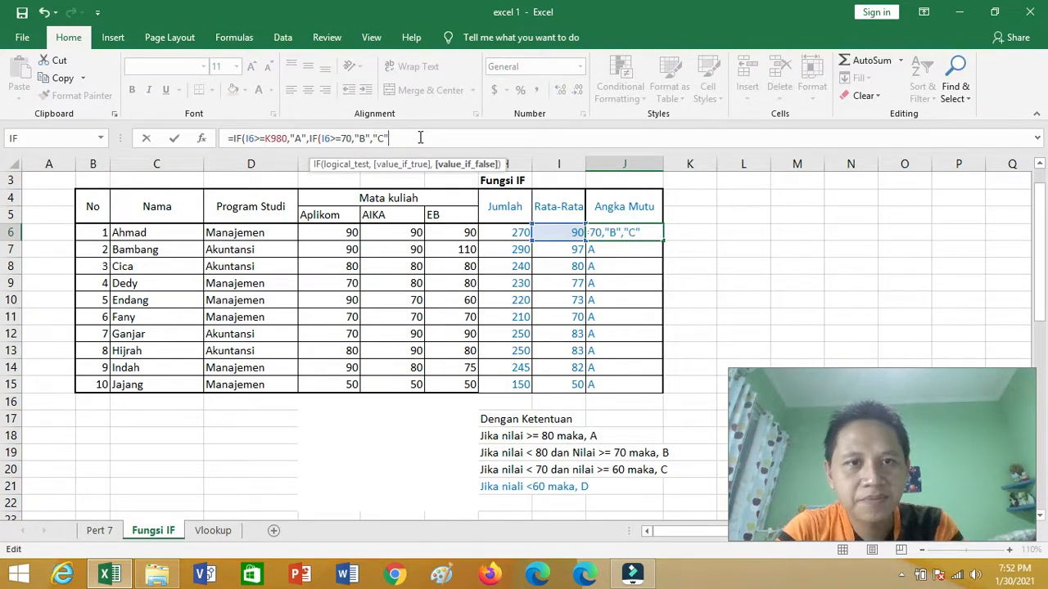
pyautogui.press('BackSpace')
pyautogui.press('BackSpace')
pyautogui.press('BackSpace')
pyautogui.press('BackSpace')
pyautogui.press('BackSpace')
pyautogui.press('BackSpace')
pyautogui.press('BackSpace')
pyautogui.press('BackSpace')
pyautogui.press('BackSpace')
pyautogui.press('BackSpace')
pyautogui.press('BackSpace')
pyautogui.press('BackSpace')
pyautogui.press('BackSpace')
pyautogui.press('BackSpace')
pyautogui.press('BackSpace')
pyautogui.press('BackSpace')
pyautogui.press('BackSpace')
pyautogui.press('BackSpace')
pyautogui.press('BackSpace')
pyautogui.press('BackSpace')
pyautogui.press('BackSpace')
pyautogui.press('BackSpace')
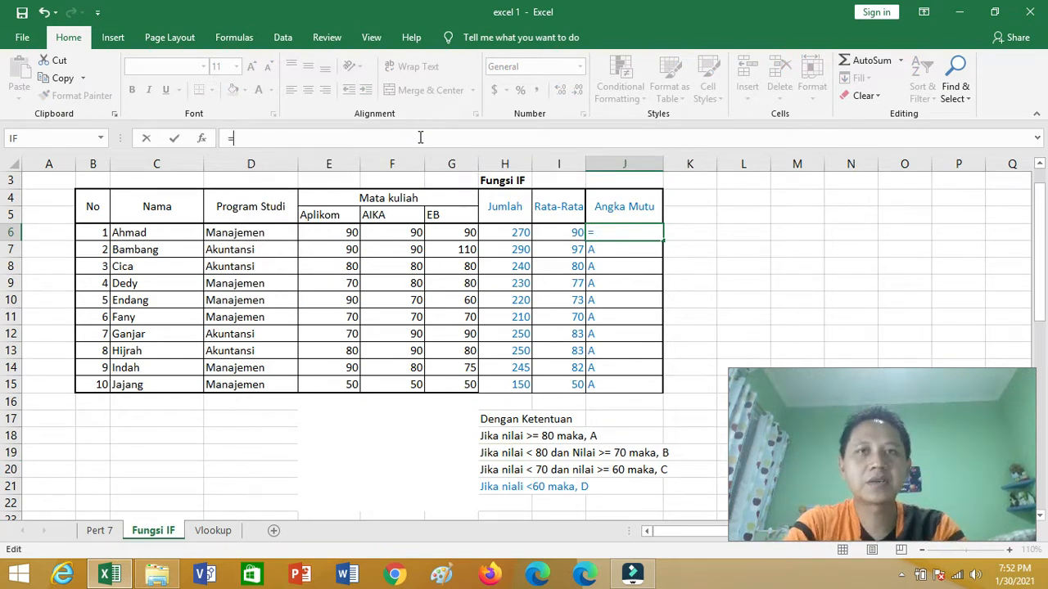
# Step: Begin the nested formula in J6 with the grade A test, =IF(J6>=80,"A", leaving the false value open
pyautogui.write('IF')
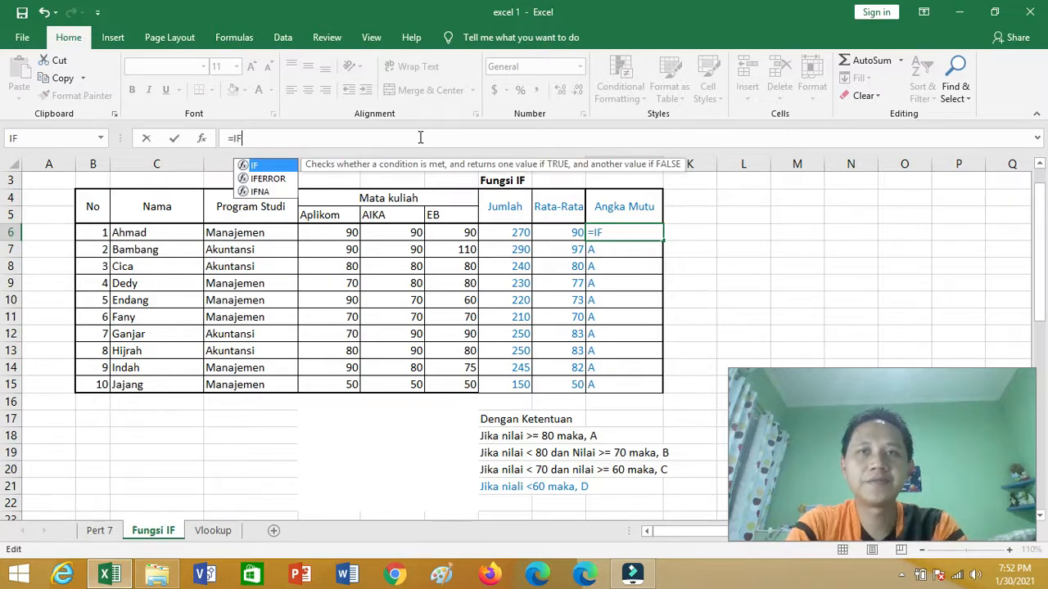
pyautogui.write('(')
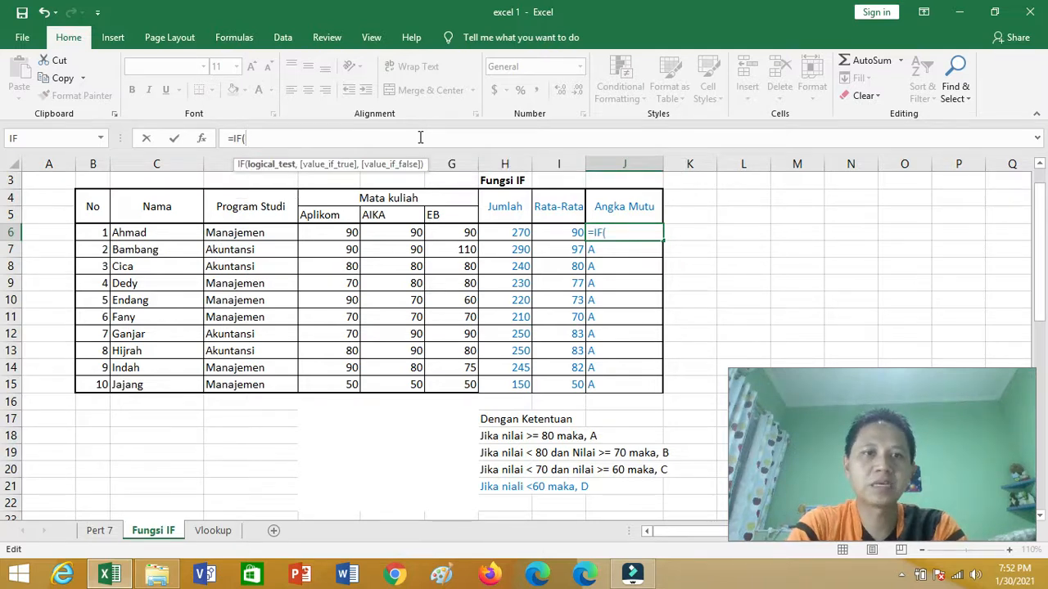
pyautogui.write('J')
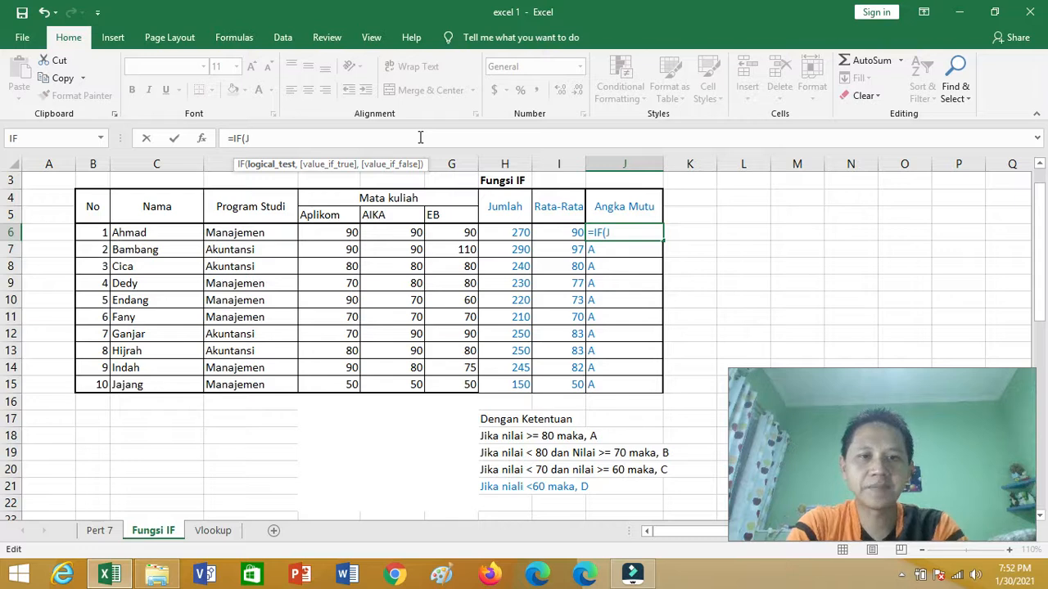
pyautogui.write('6')
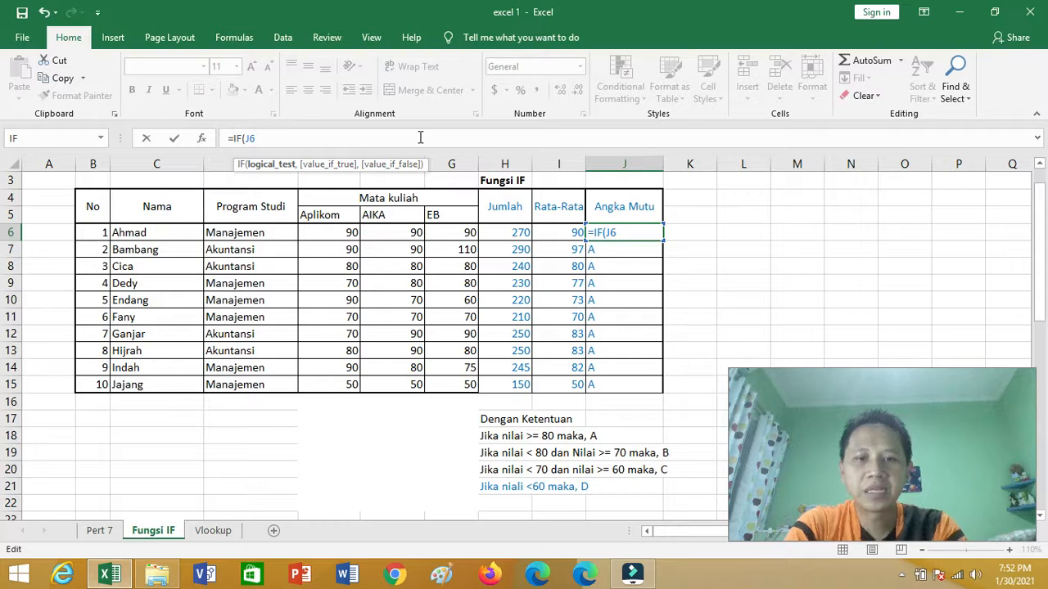
pyautogui.write('>=')
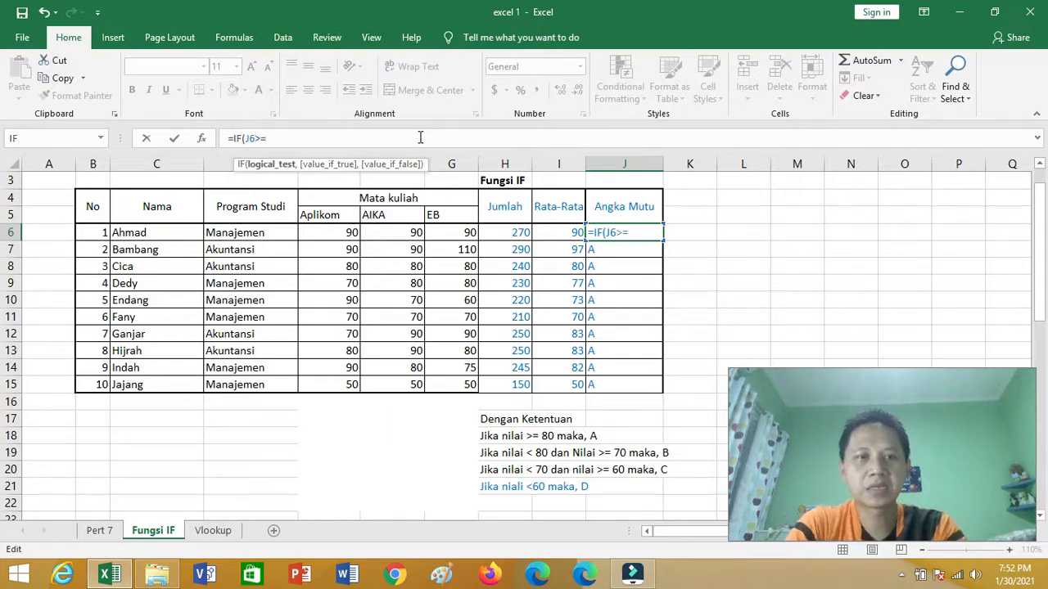
pyautogui.write('80')
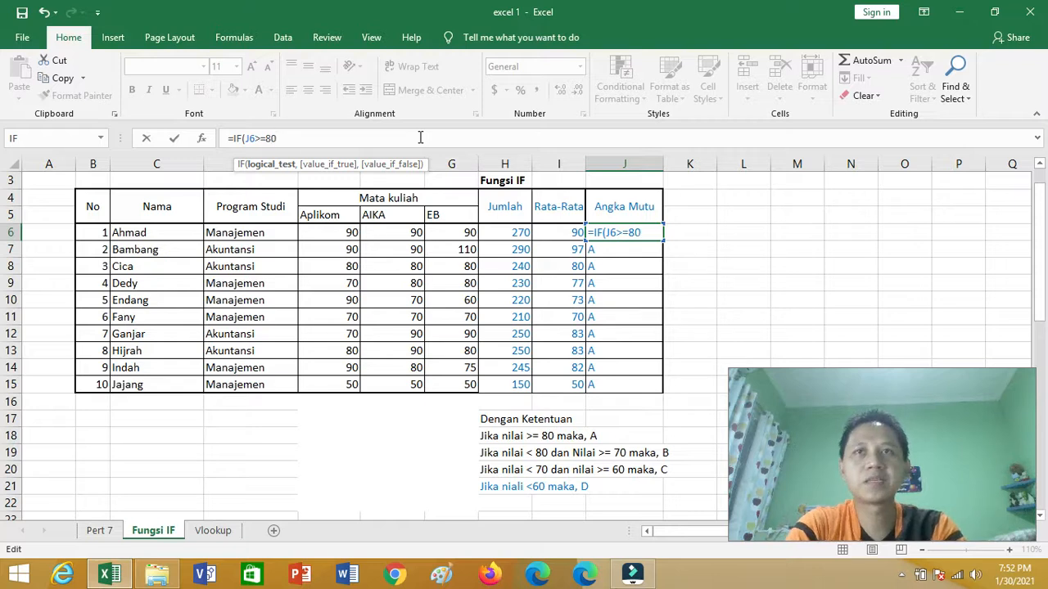
pyautogui.write('<')
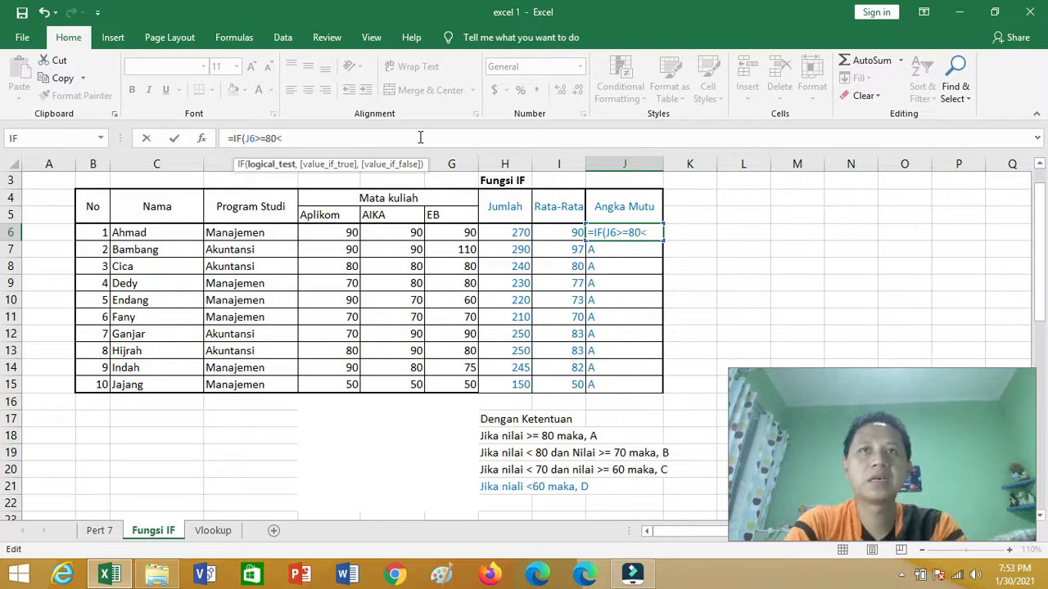
pyautogui.press('BackSpace')
pyautogui.write(',"A",')
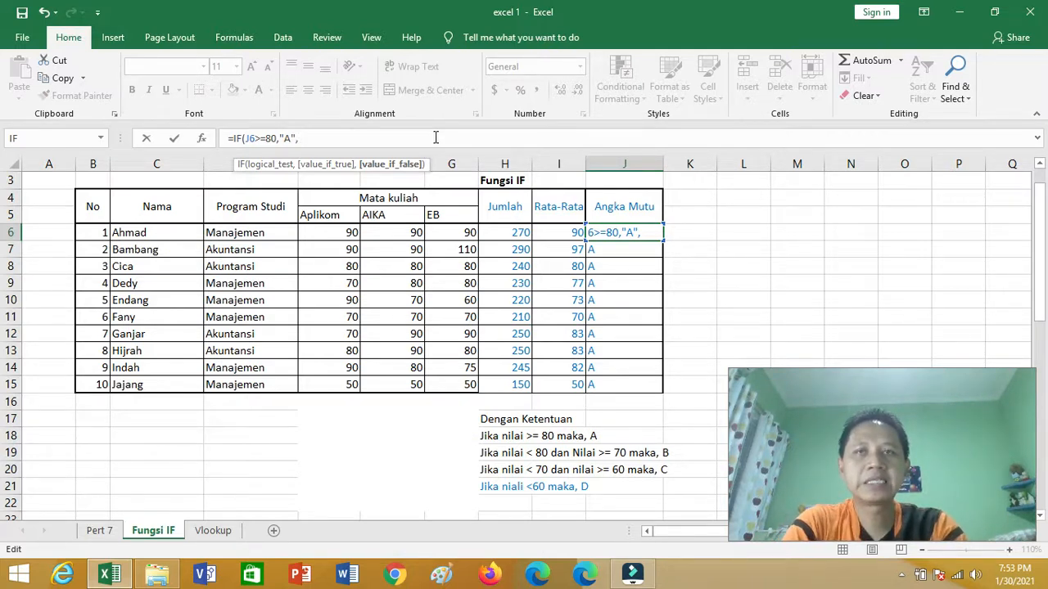
# Step: Add the grade B test as the formula's false value, entering IF(J6<80,J6>70),"B"
pyautogui.write('IF')
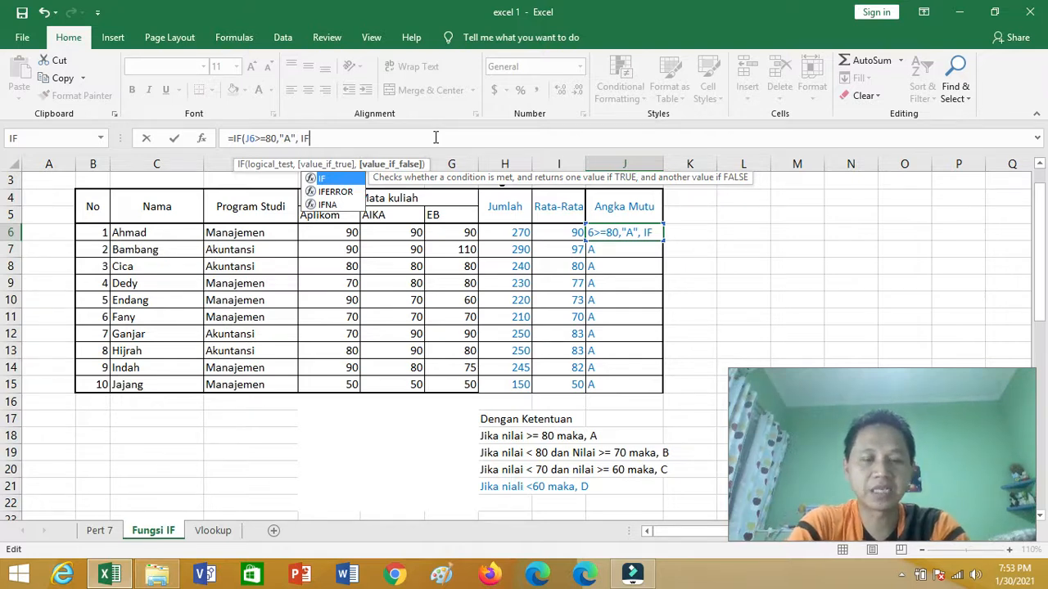
pyautogui.write('(')
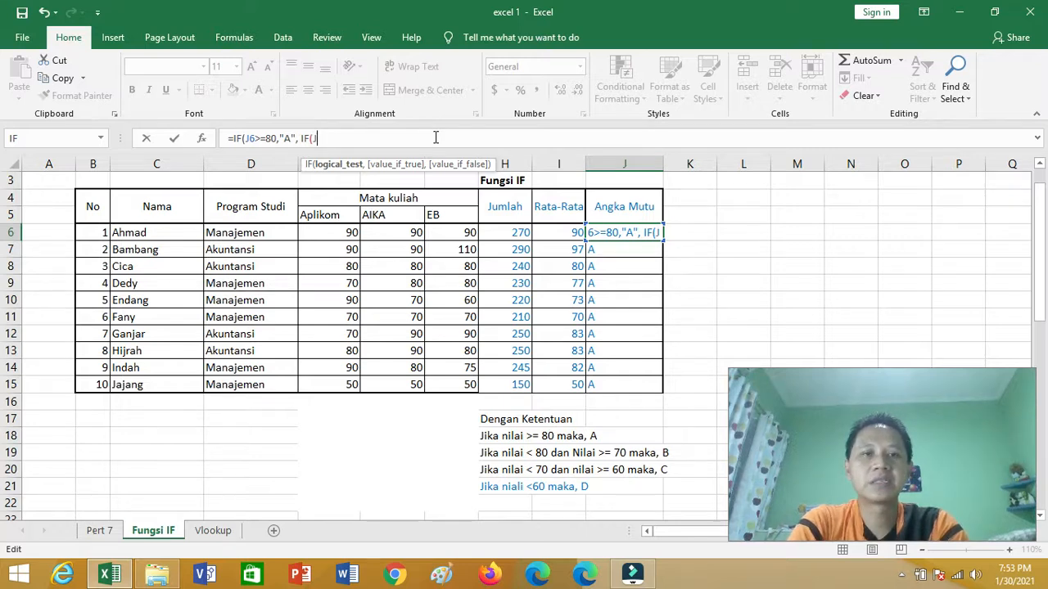
pyautogui.write('J6<')
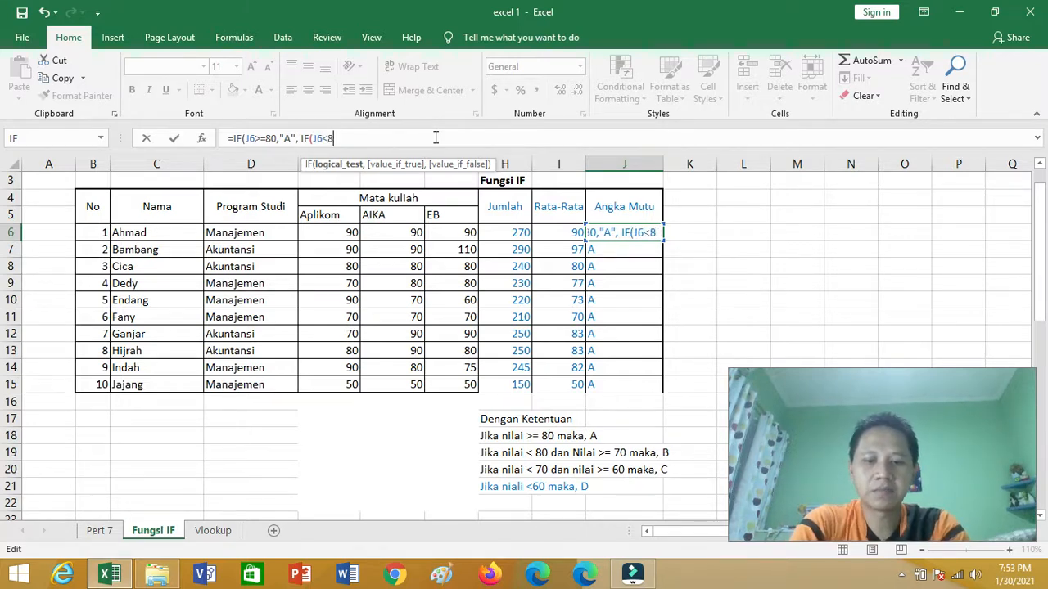
pyautogui.write('80')
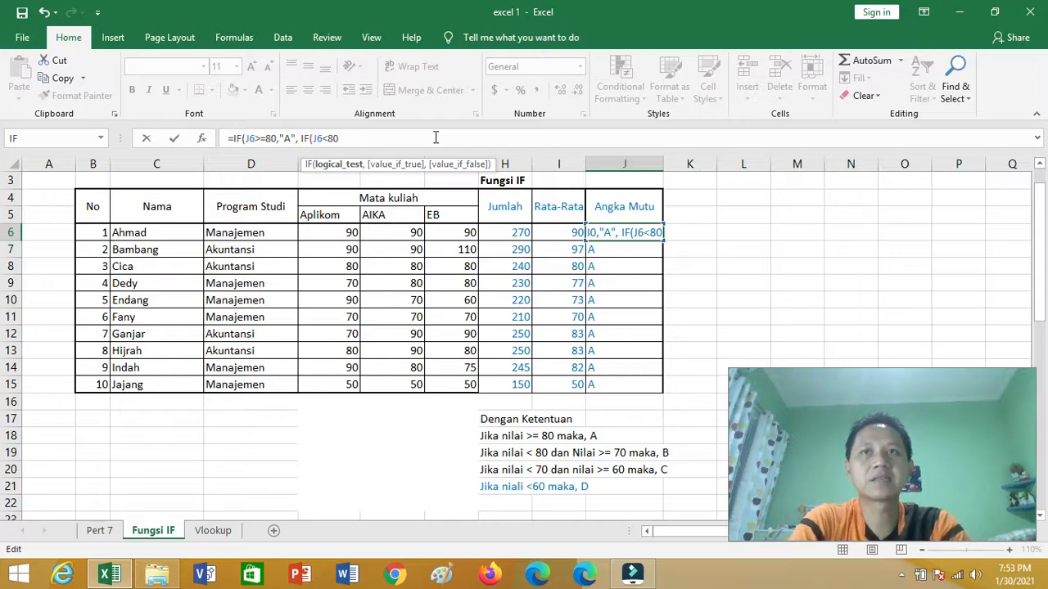
pyautogui.write(',J')
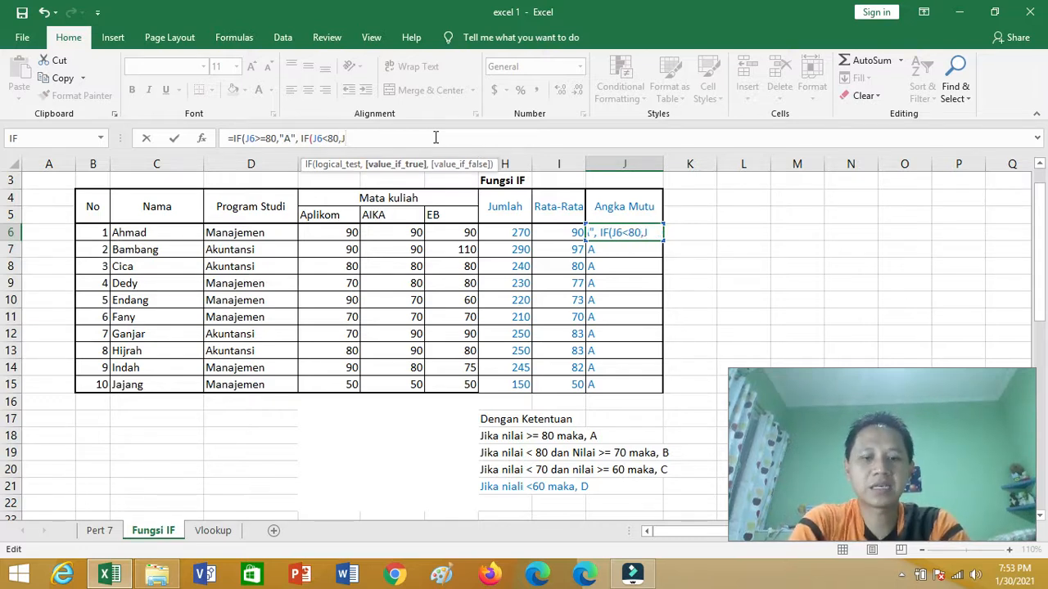
pyautogui.write('6>')
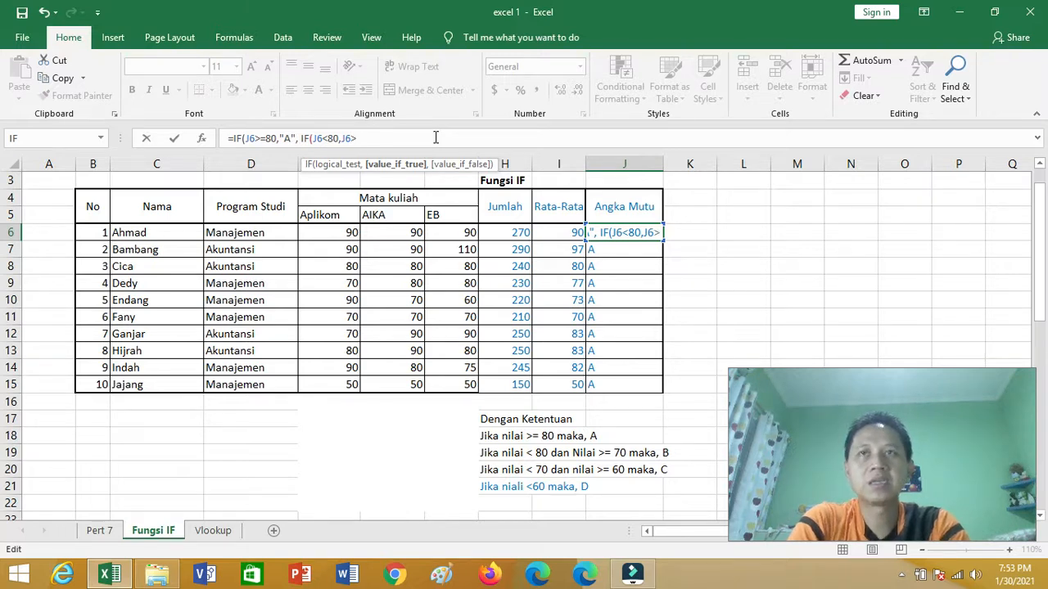
pyautogui.write('70')
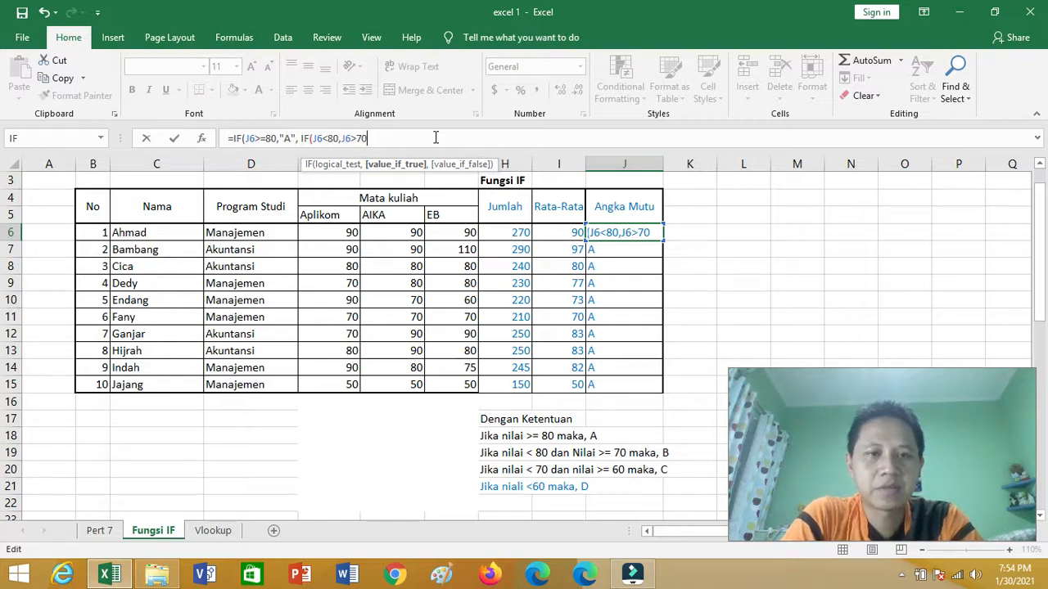
pyautogui.write(')')
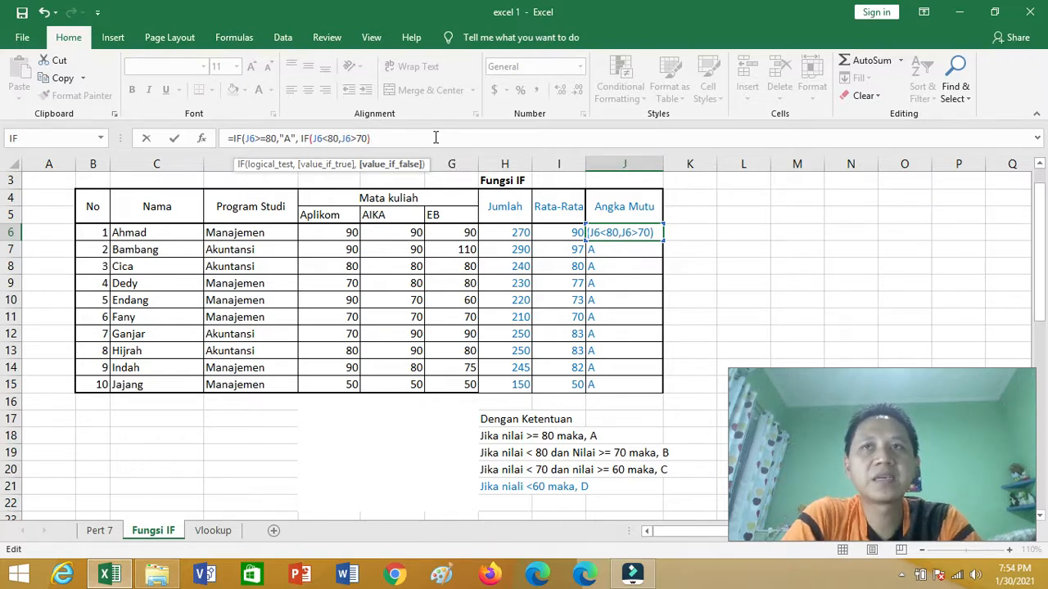
pyautogui.write(',B')
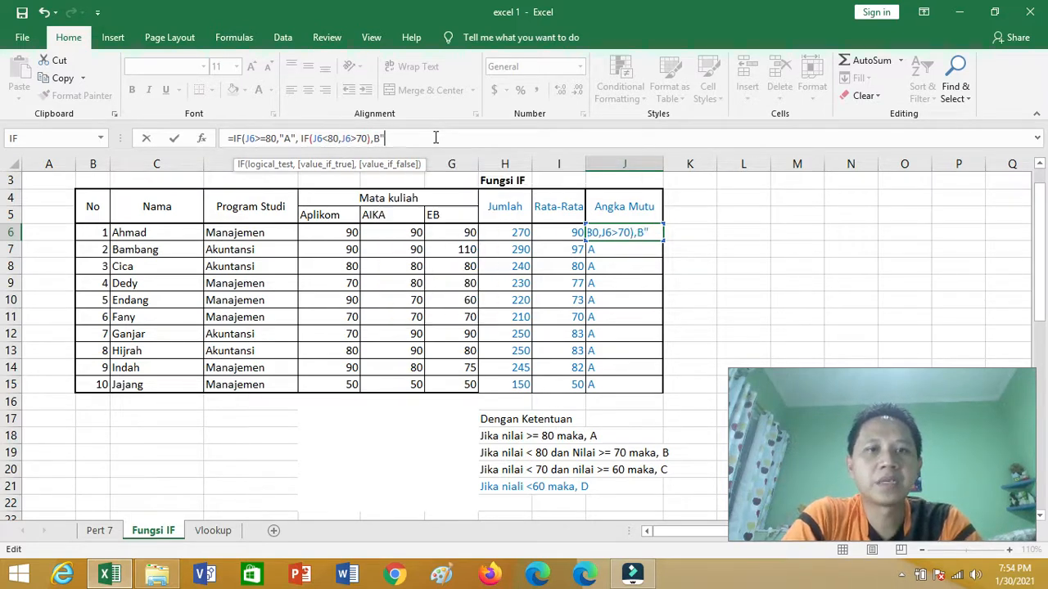
pyautogui.press('BackSpace')
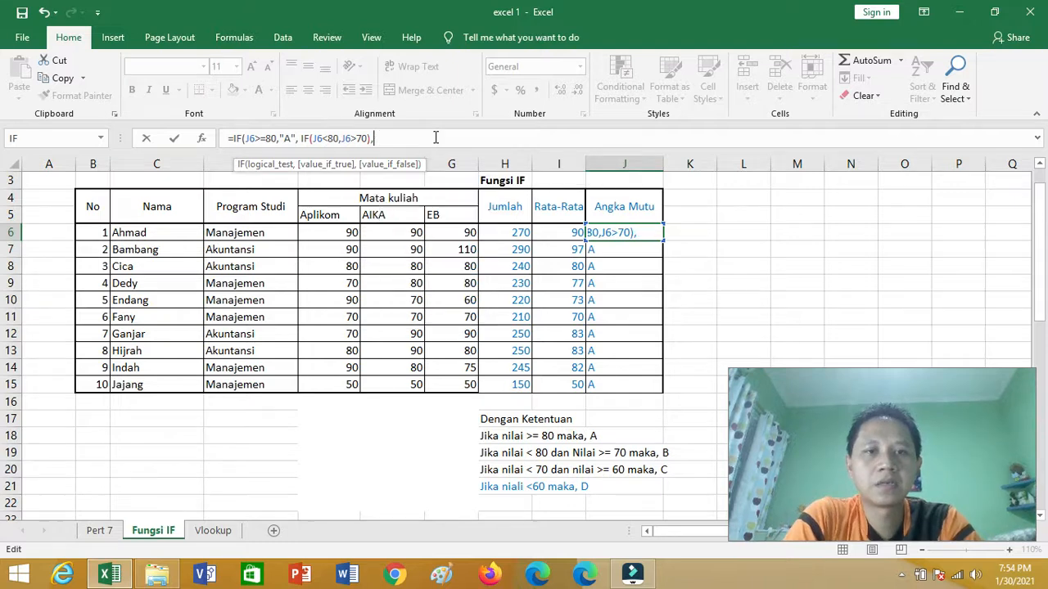
pyautogui.write('"B"')
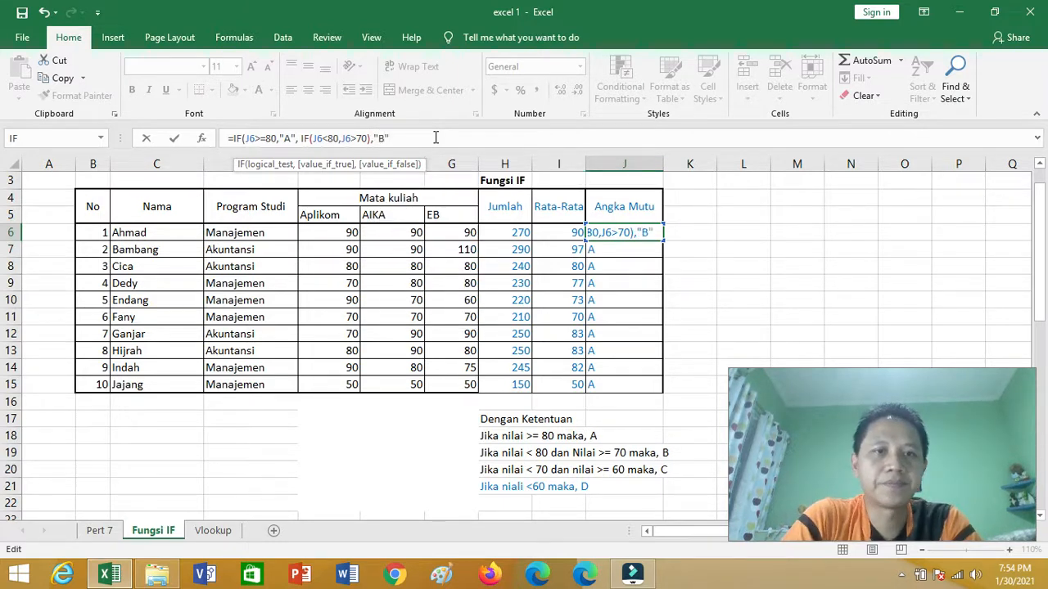
# Step: Insert the AND function with its opening parenthesis before J6<80 in the grade B test
pyautogui.click(313, 138)
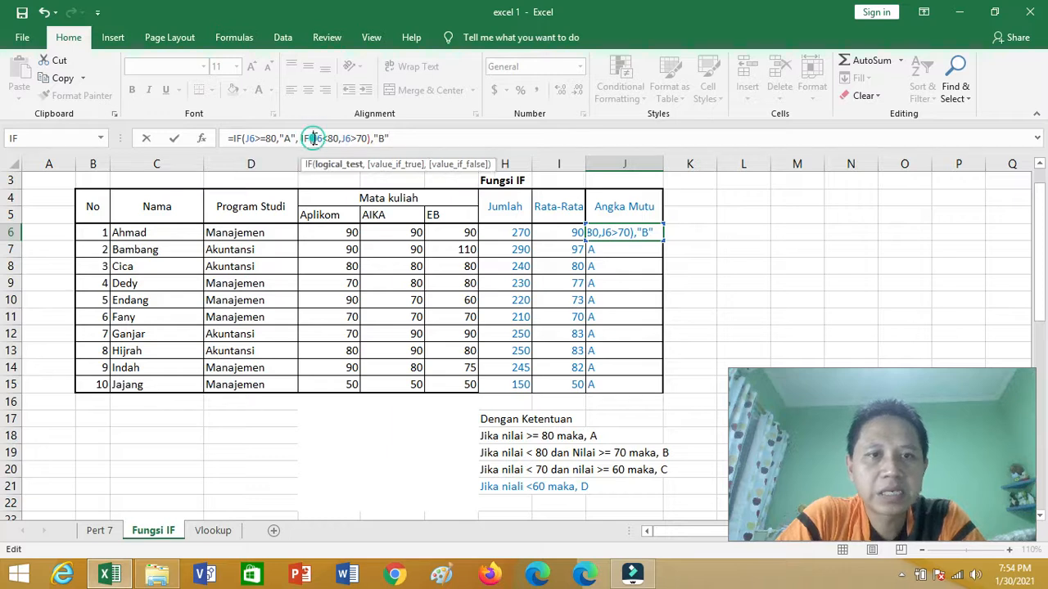
pyautogui.write('AND')
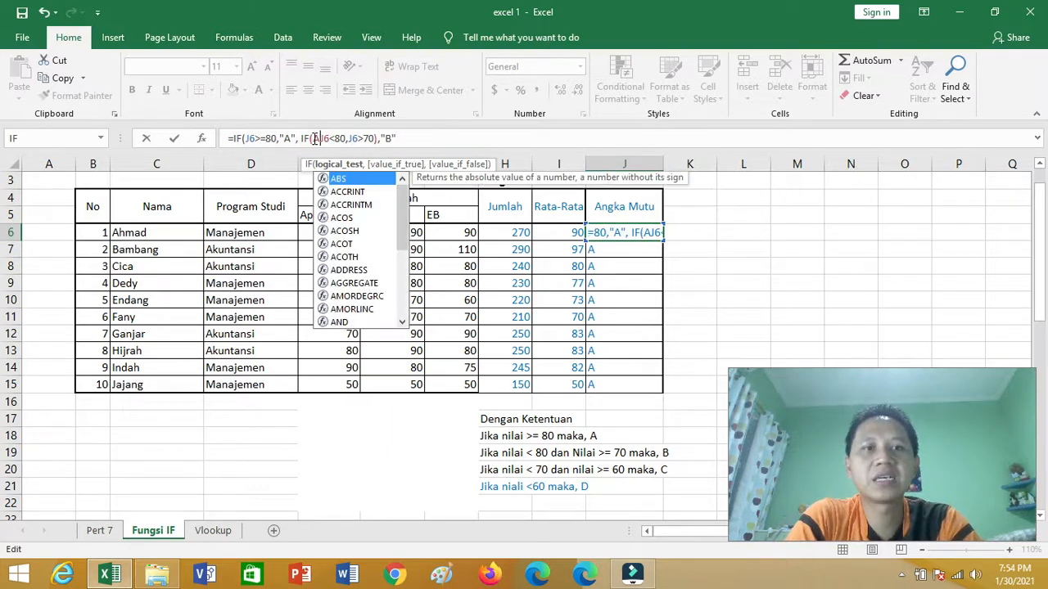
pyautogui.write('(')
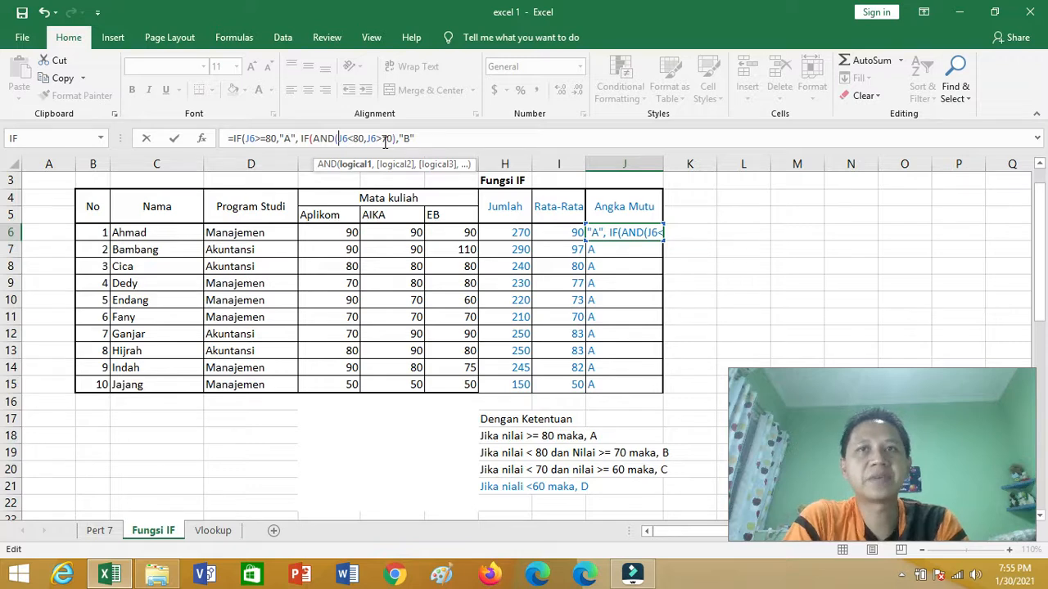
# Step: Append a third nested condition after "B" in the J6 formula, IF(AND(J6<70,J6>60), leaving its true value open
pyautogui.click(419, 138)
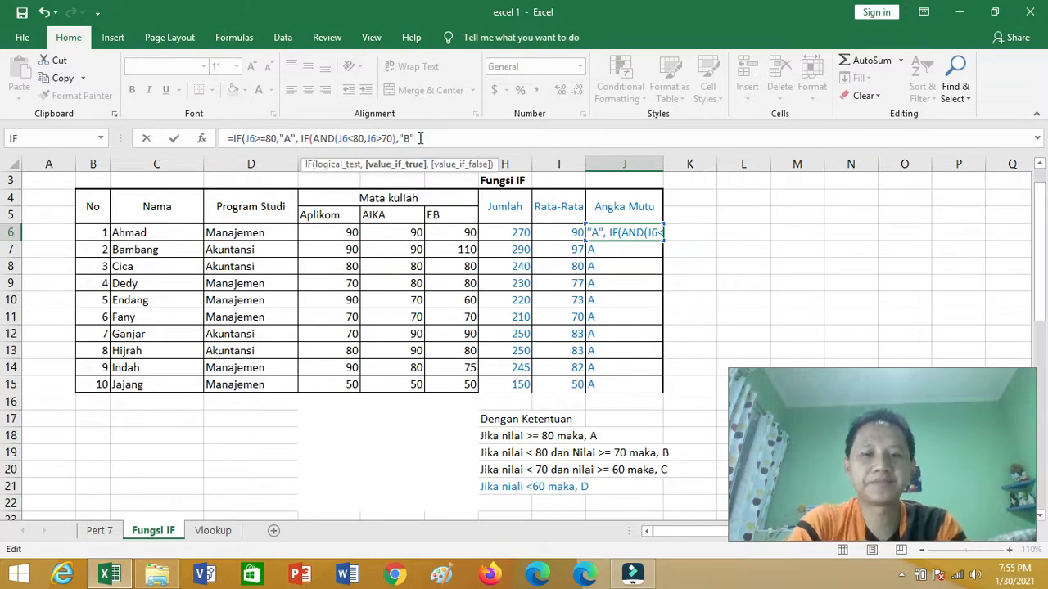
pyautogui.write(',')
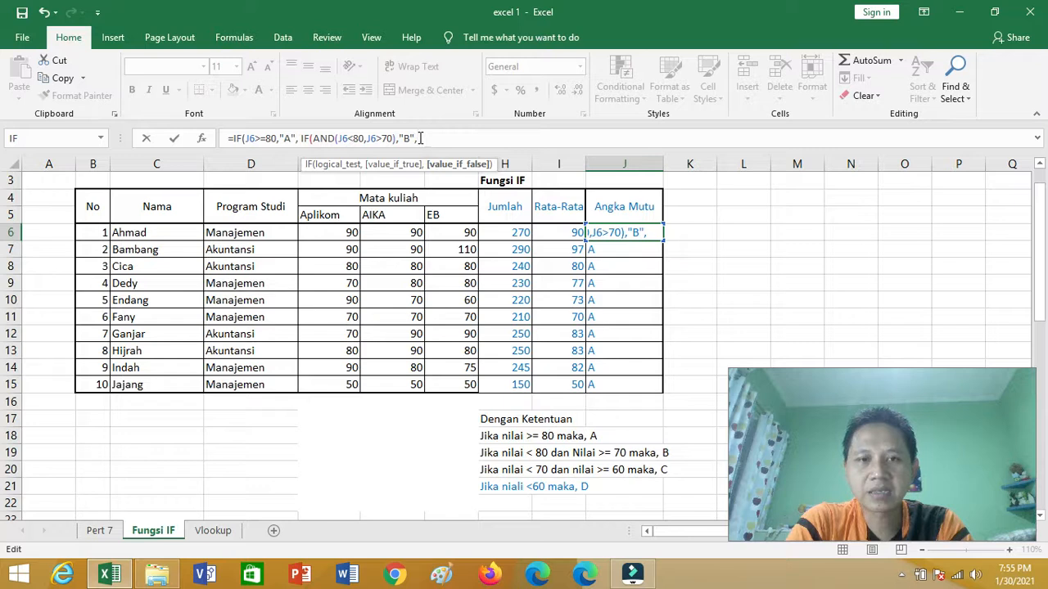
pyautogui.write('IF')
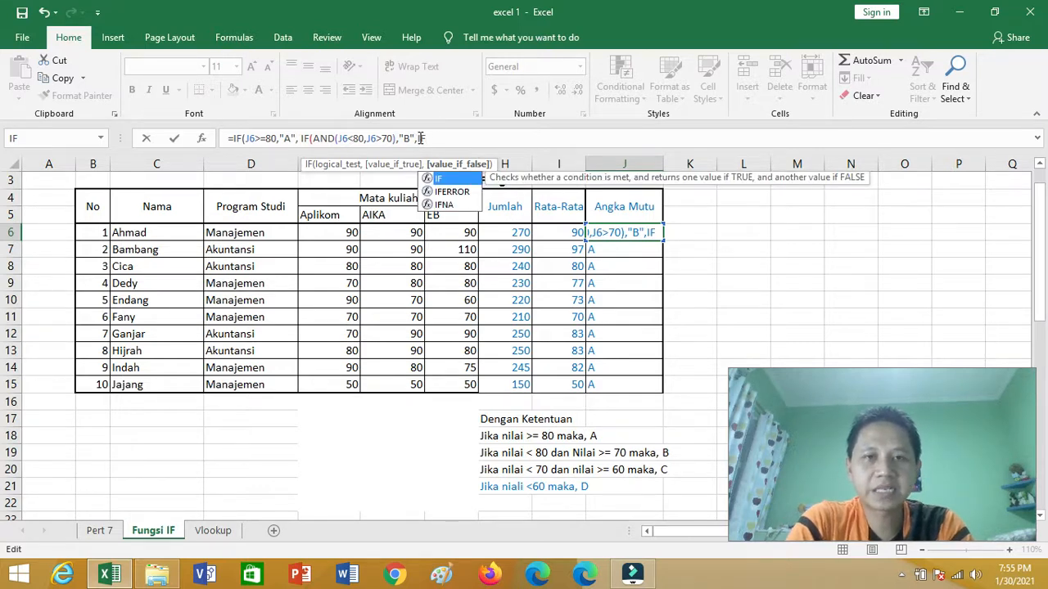
pyautogui.write('(AND')
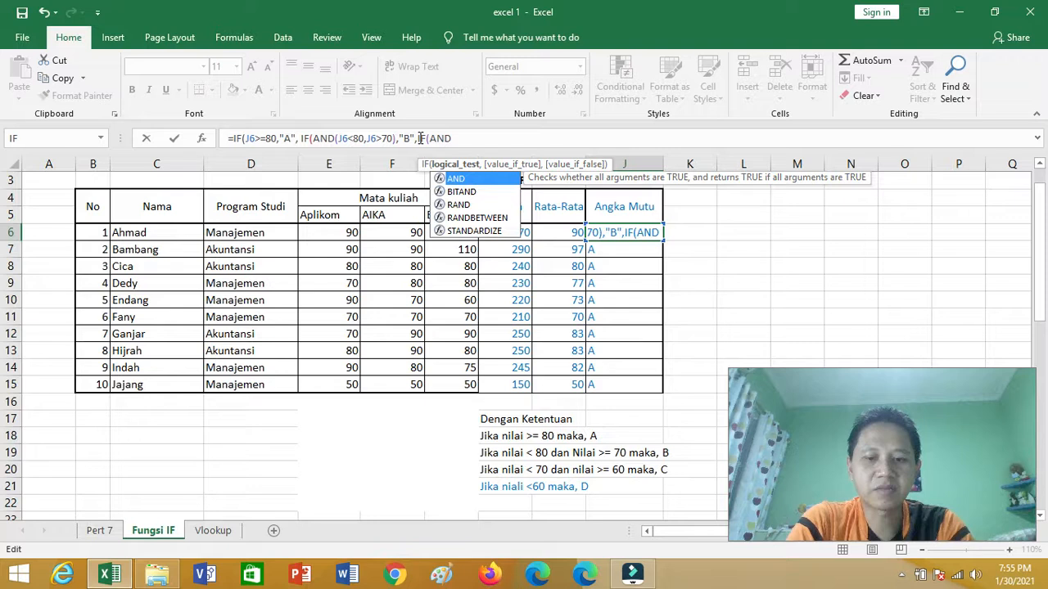
pyautogui.write('(J')
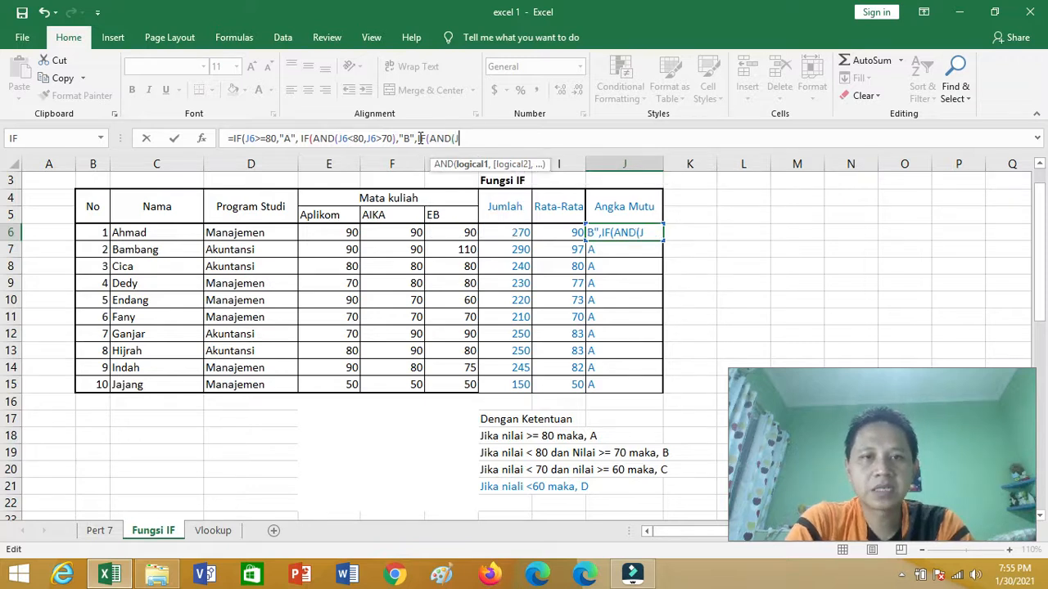
pyautogui.write('6')
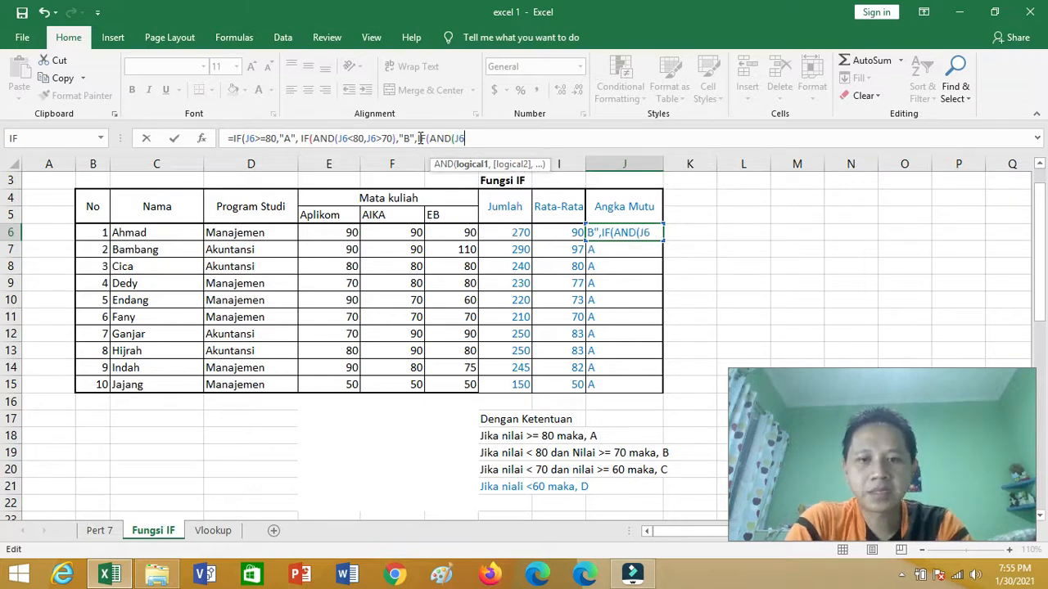
pyautogui.write('<7')
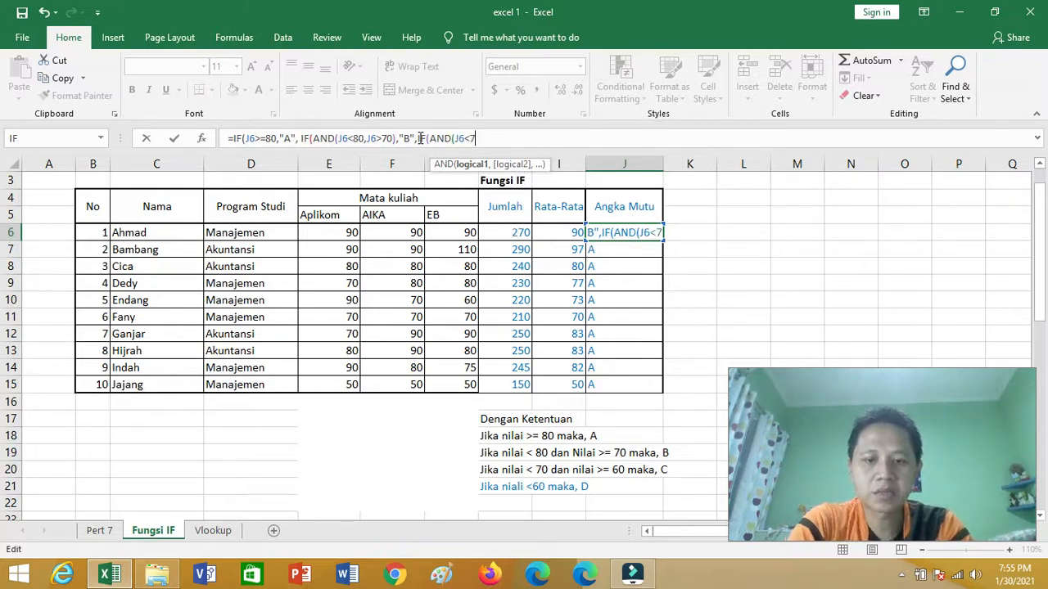
pyautogui.write('0,')
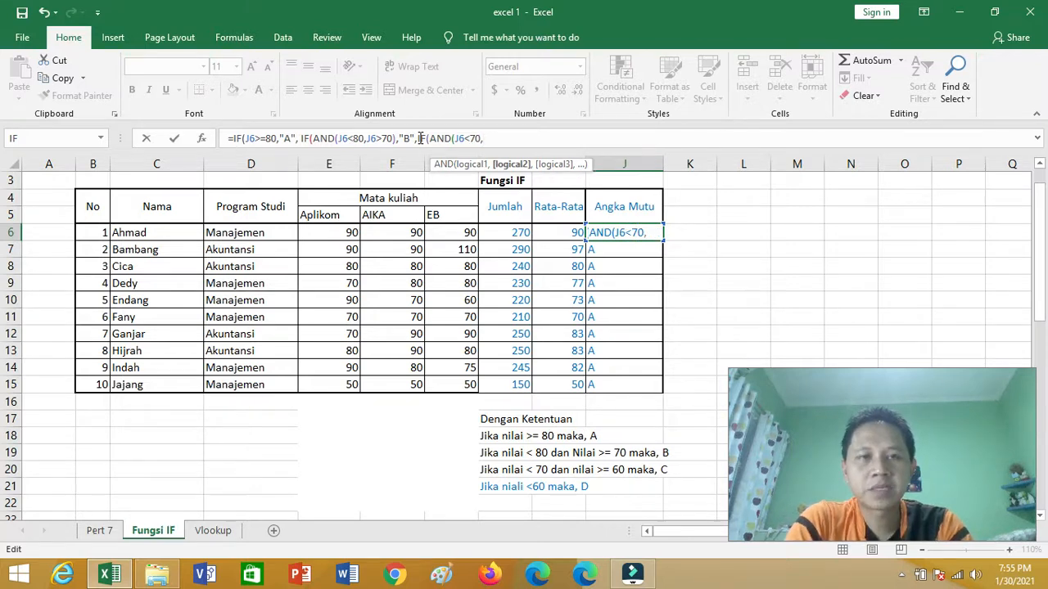
pyautogui.write('J')
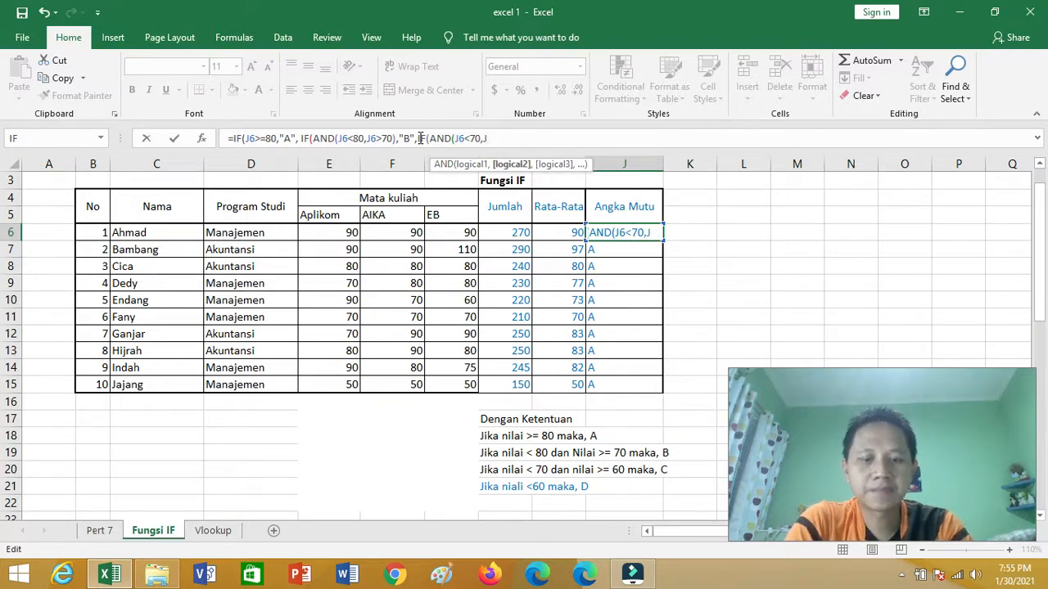
pyautogui.write('6>60')
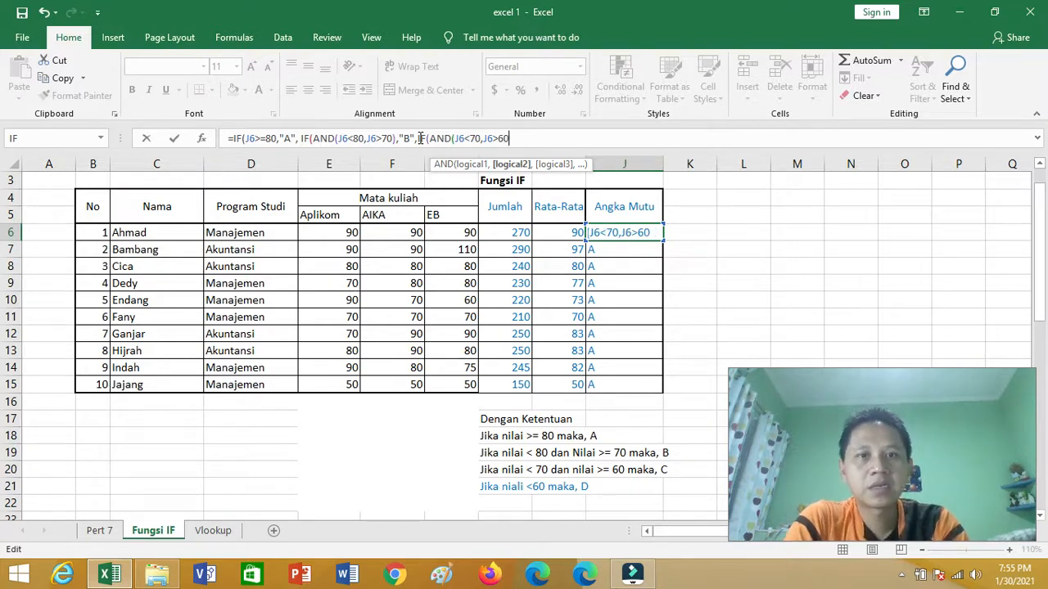
pyautogui.write('),')
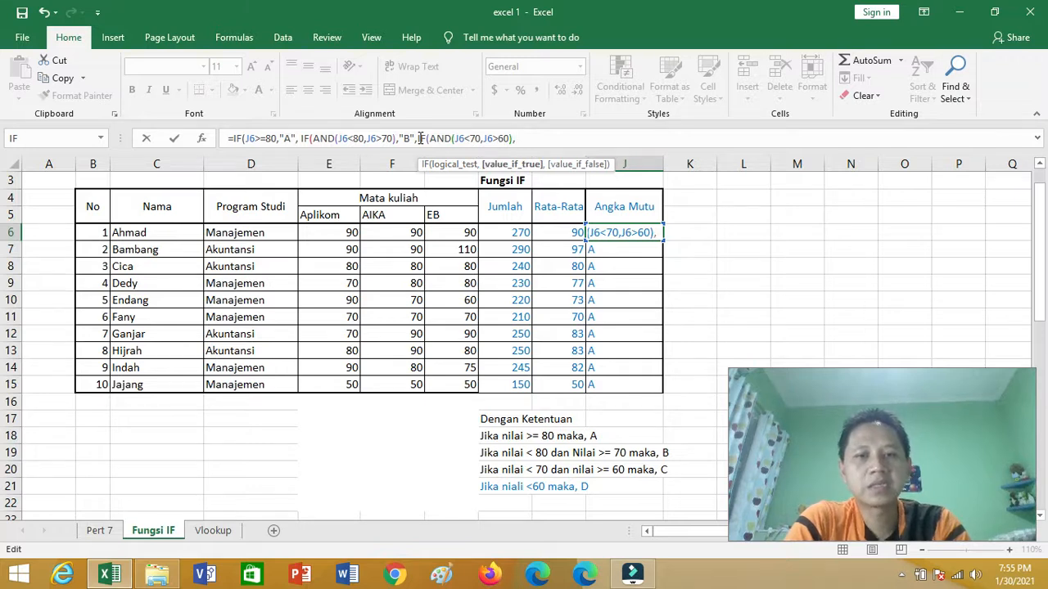
# Step: Enter "C" in quotation marks as the true value of the third nested IF
pyautogui.write('C')
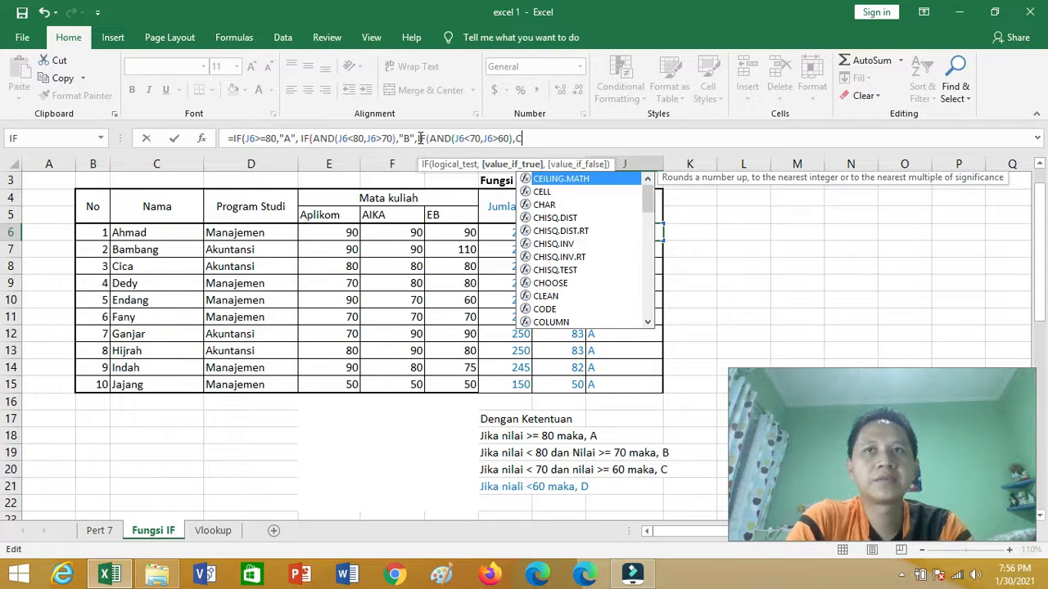
pyautogui.press('Left')
pyautogui.write('"')
pyautogui.press('BackSpace')
pyautogui.press('BackSpace')
pyautogui.write('"C"')
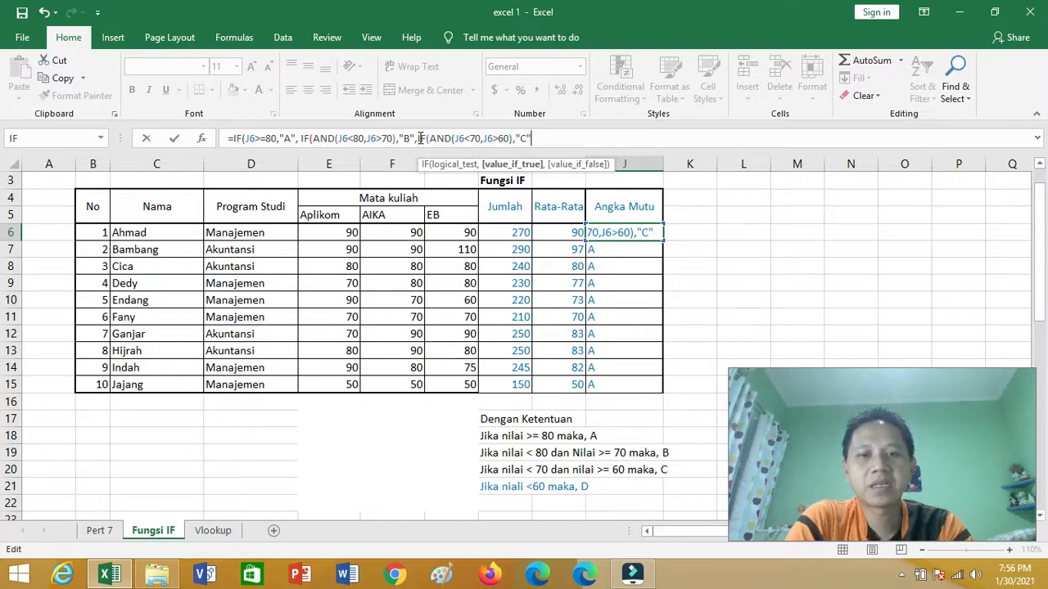
# Step: Finish the J6 formula with "D" as the last false value and closing parentheses, and commit it, accepting the suggested correction
pyautogui.write(',')
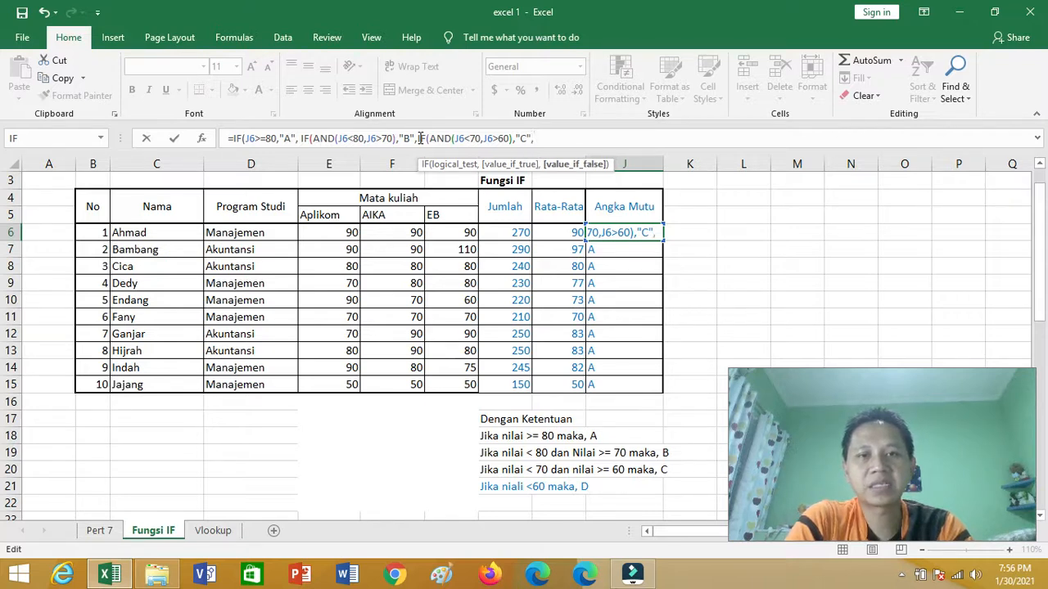
pyautogui.write('"D"')
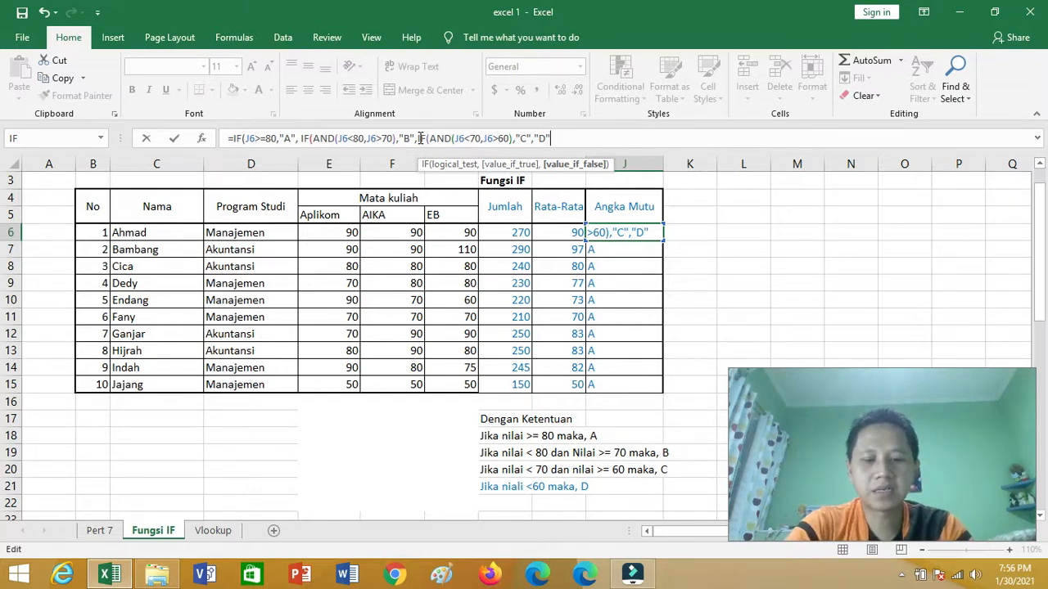
pyautogui.write(')')
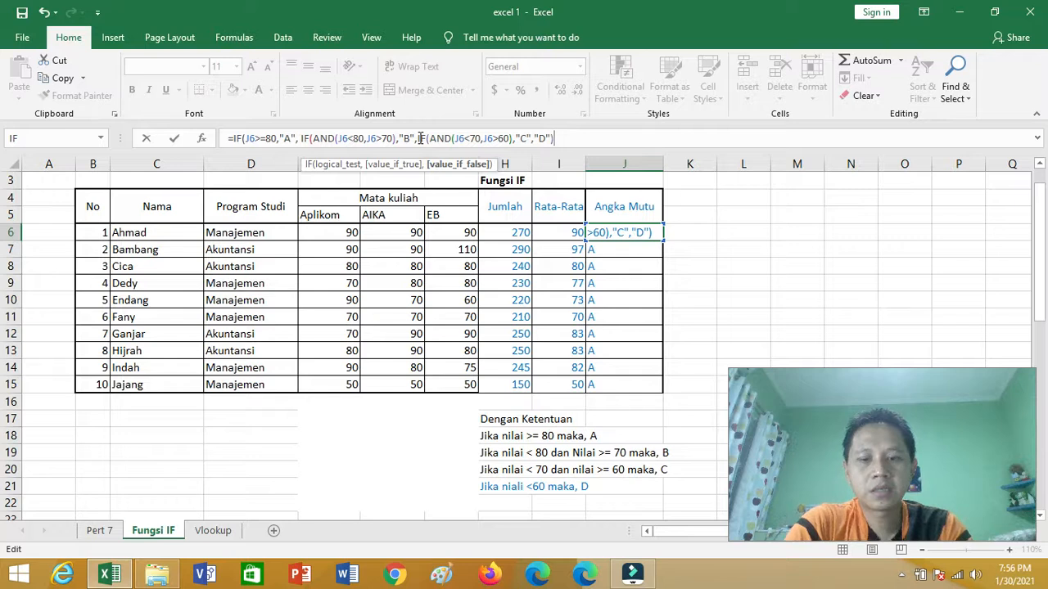
pyautogui.write(')')
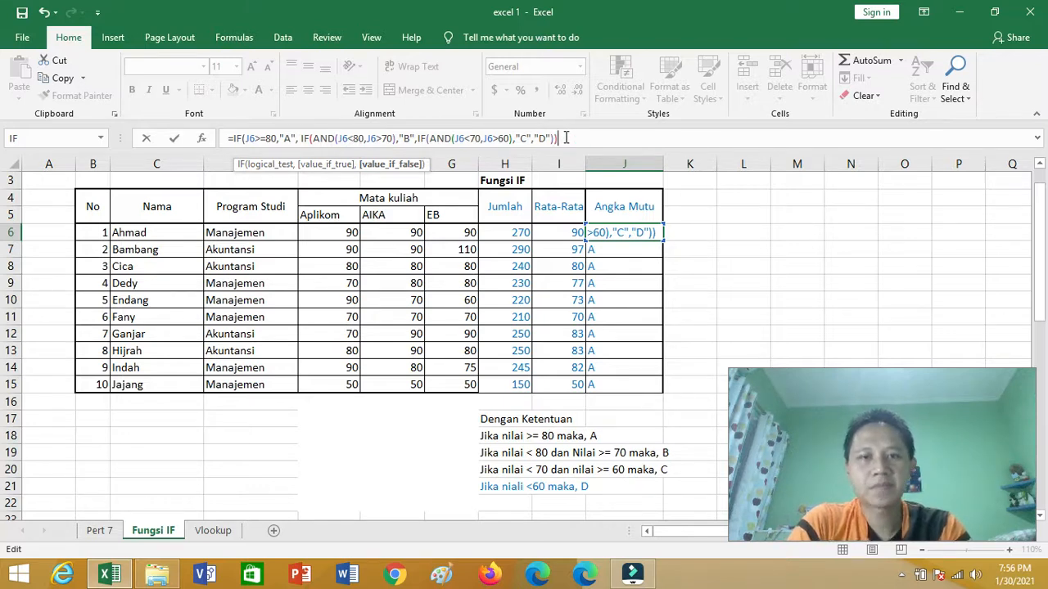
pyautogui.press('Return')
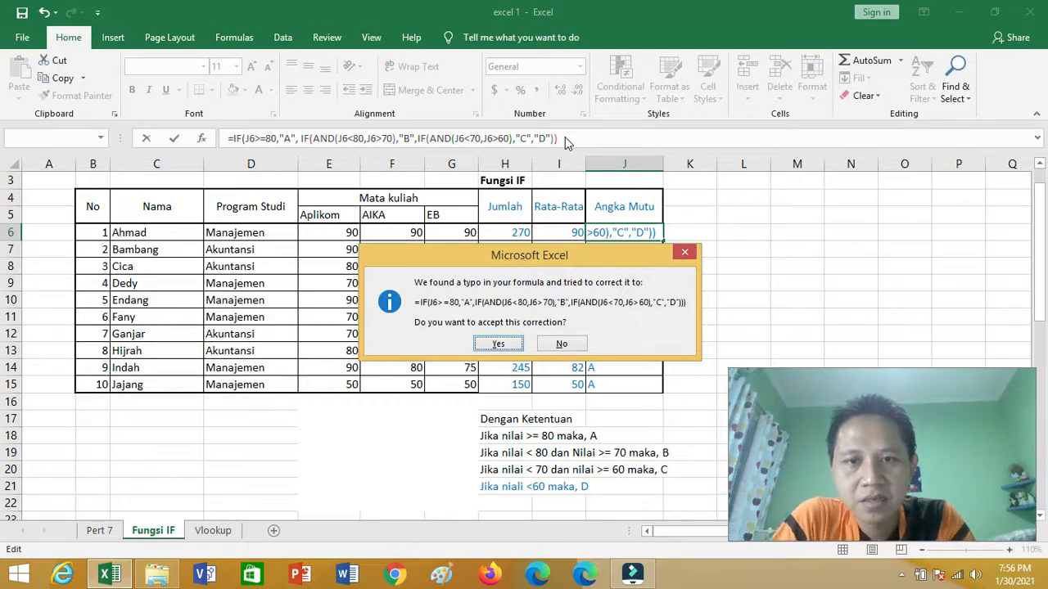
pyautogui.press('Return')
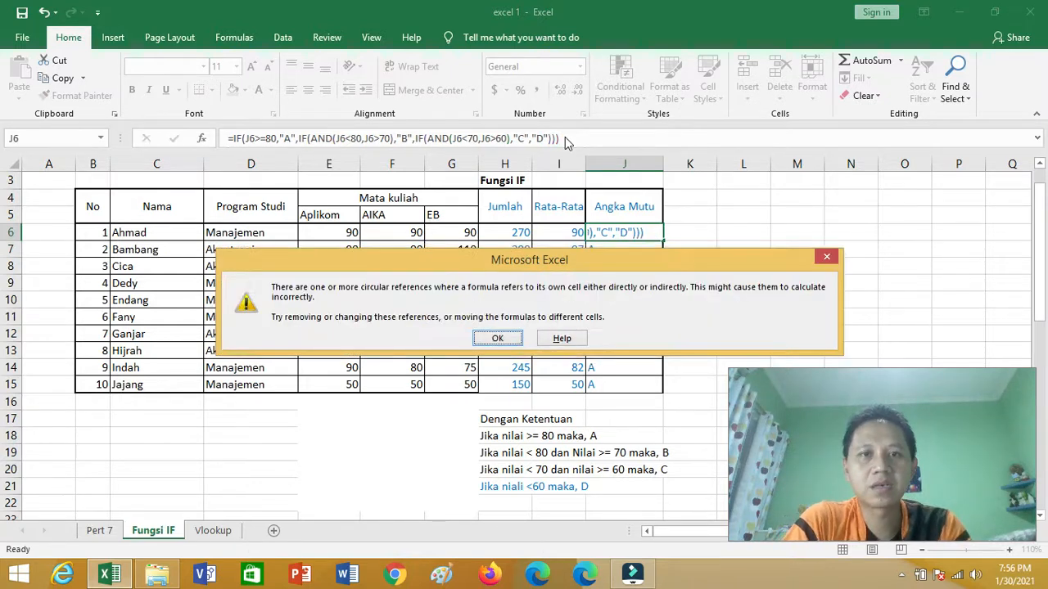
pyautogui.press('Return')
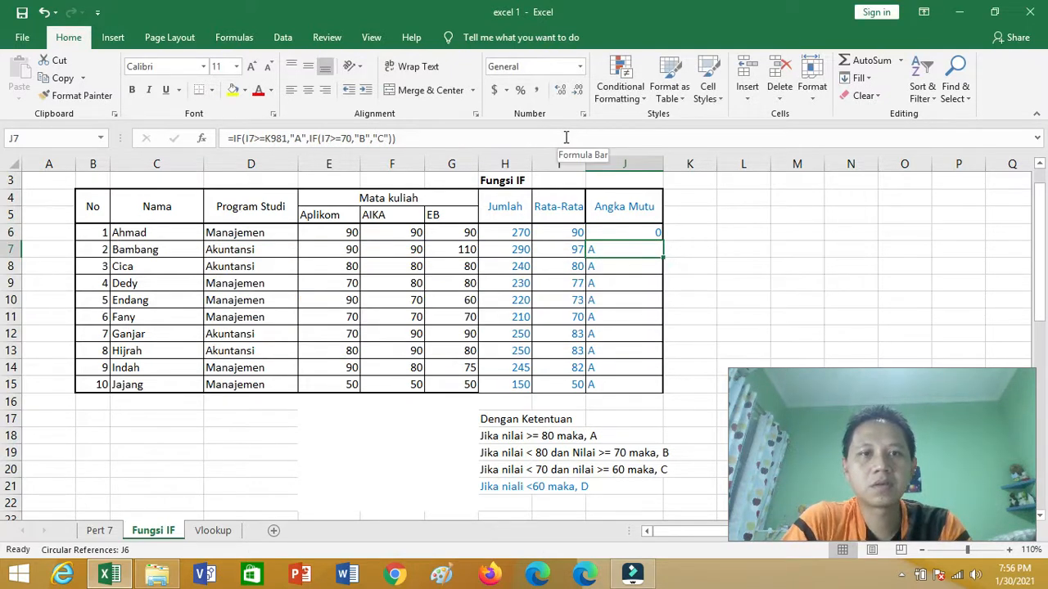
# Step: Try to commit the J6 formula with its last closing parenthesis removed, accepting the suggested correction
pyautogui.click(616, 233)
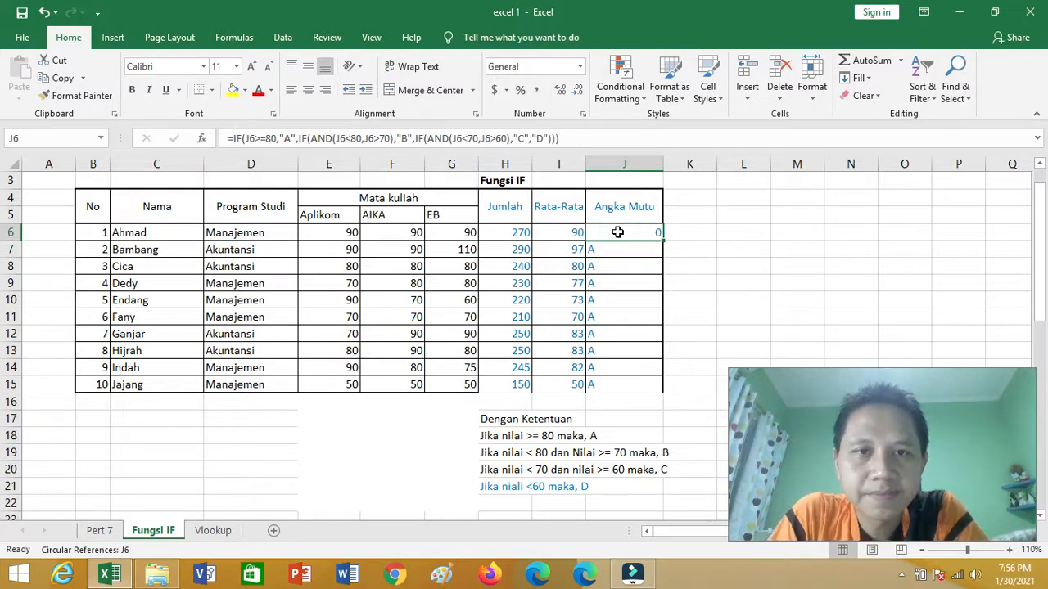
pyautogui.click(587, 137)
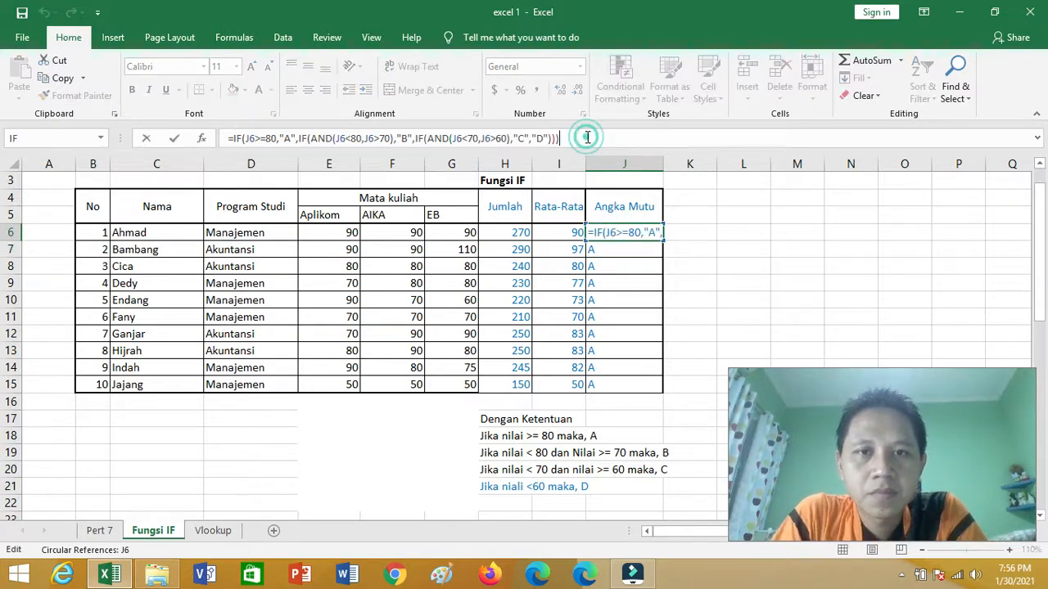
pyautogui.press('BackSpace')
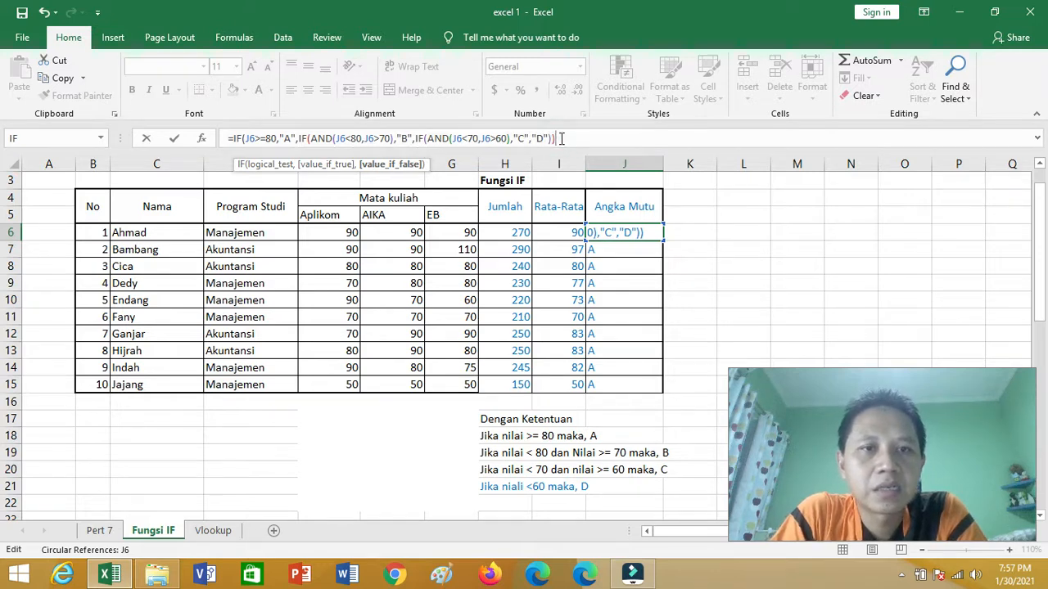
pyautogui.press('Return')
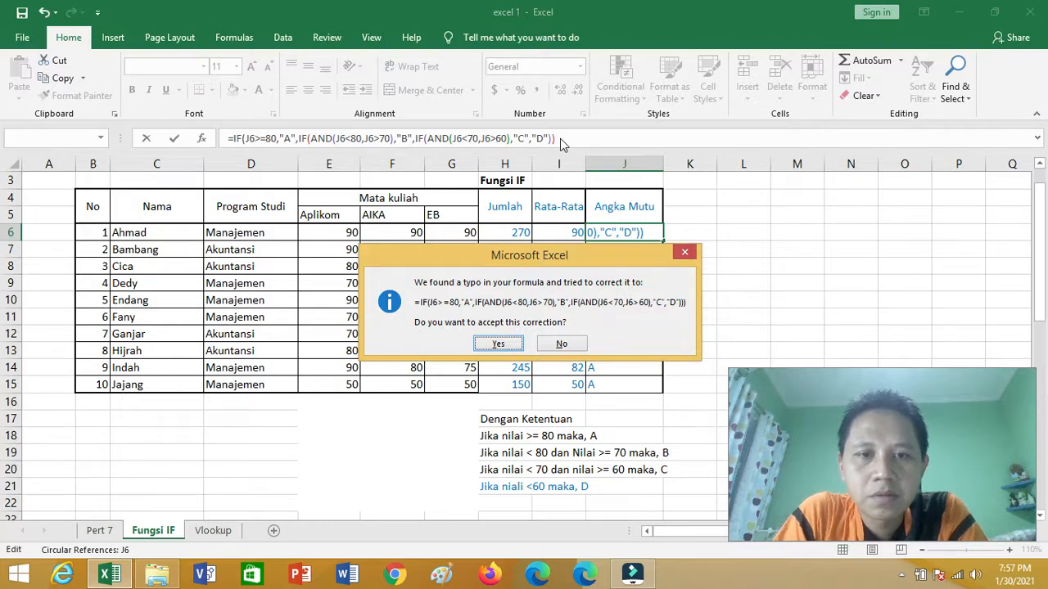
pyautogui.press('Return')
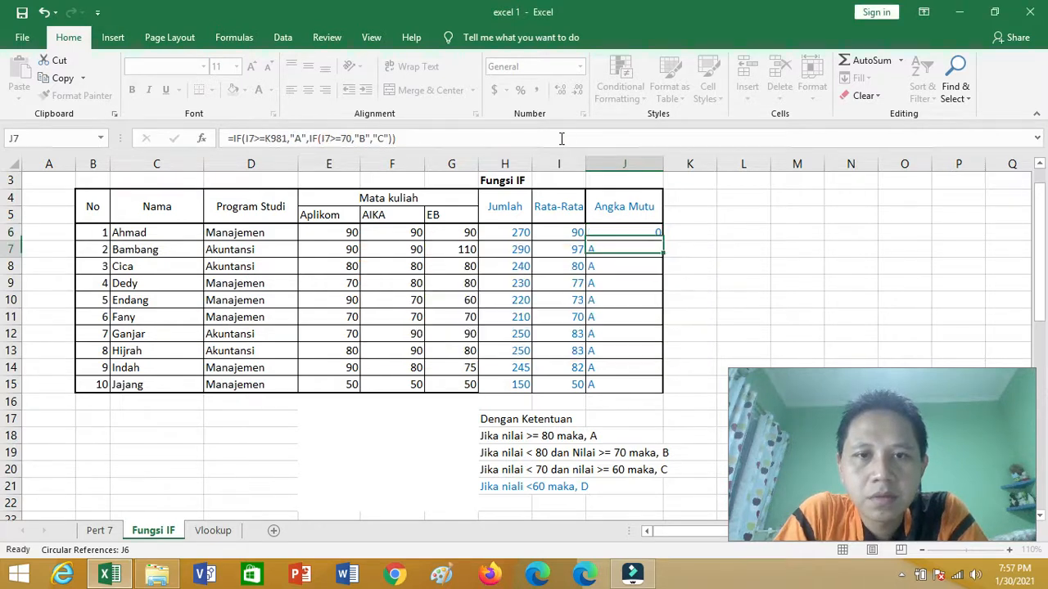
# Step: Reopen the Angka Mutu formula in J6 and recommit it without editing
pyautogui.click(612, 232)
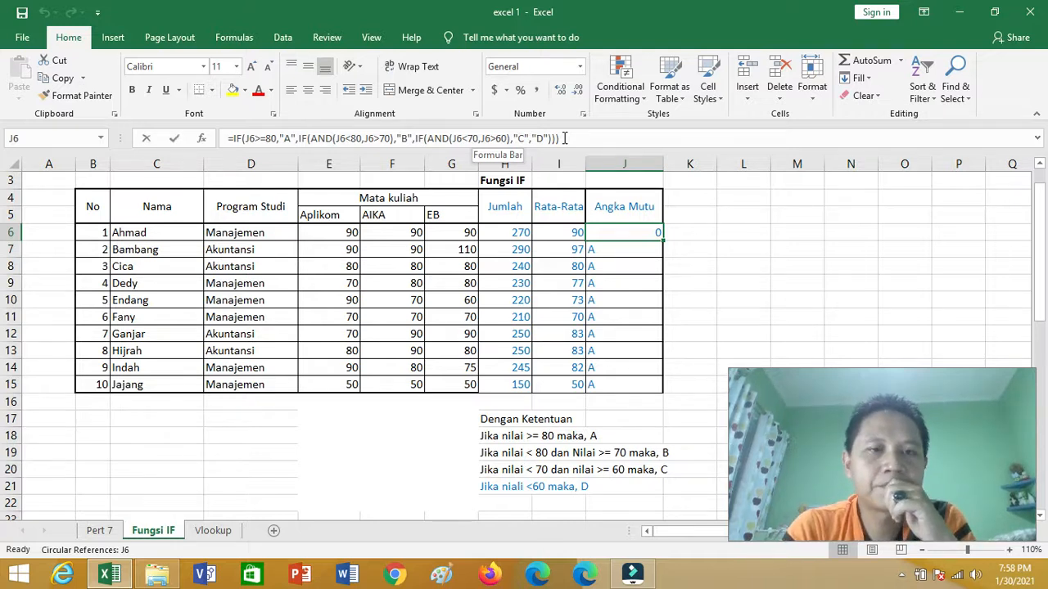
pyautogui.click(564, 138)
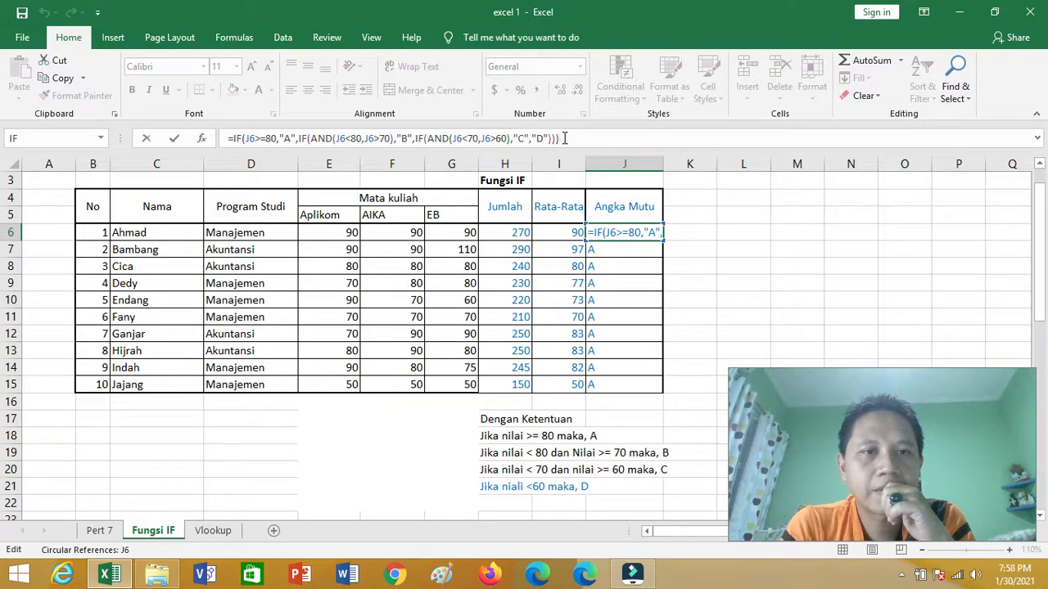
pyautogui.press('Return')
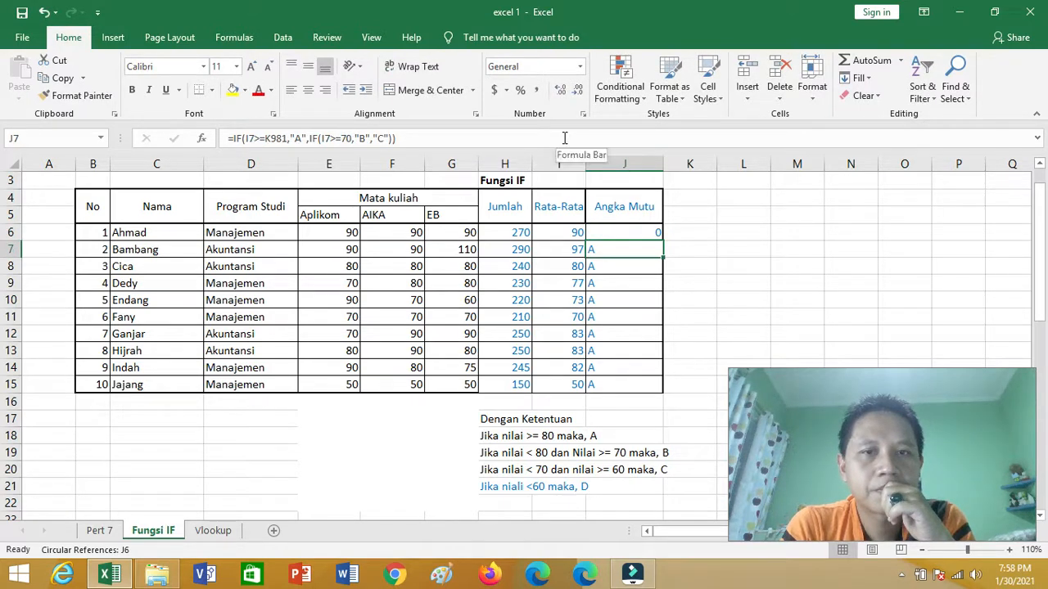
# Step: Clear the old Angka Mutu formulas from J7:J15
pyautogui.press('Up')
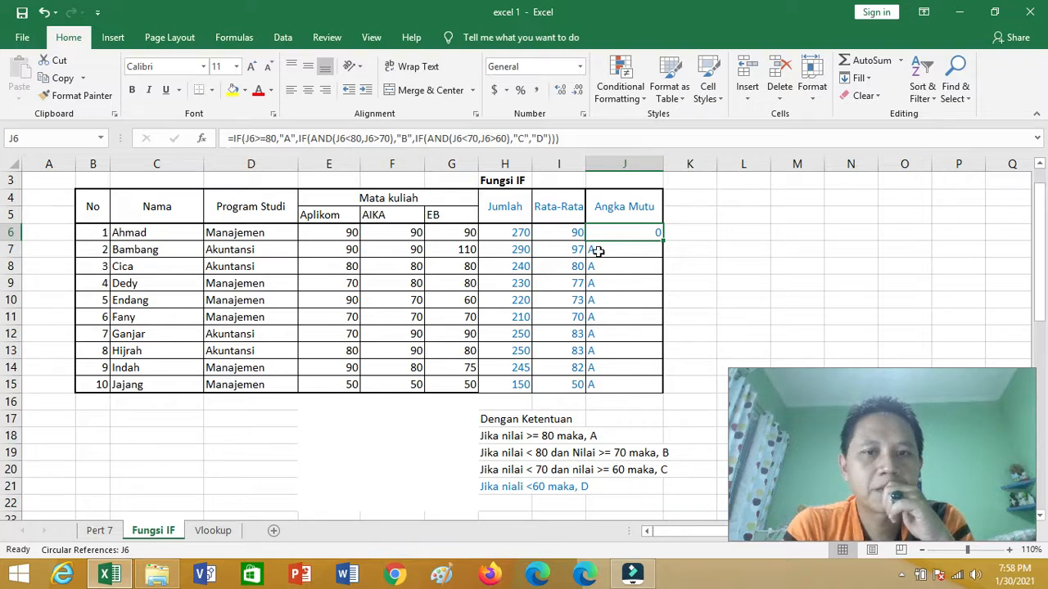
pyautogui.moveTo(597, 248); pyautogui.dragTo(613, 385)
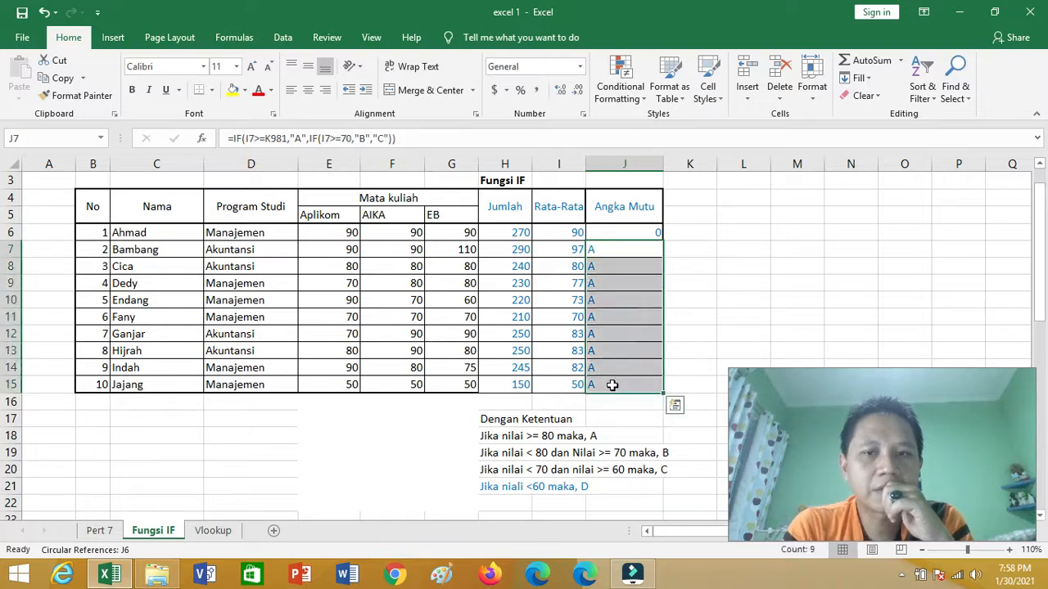
pyautogui.press('Delete')
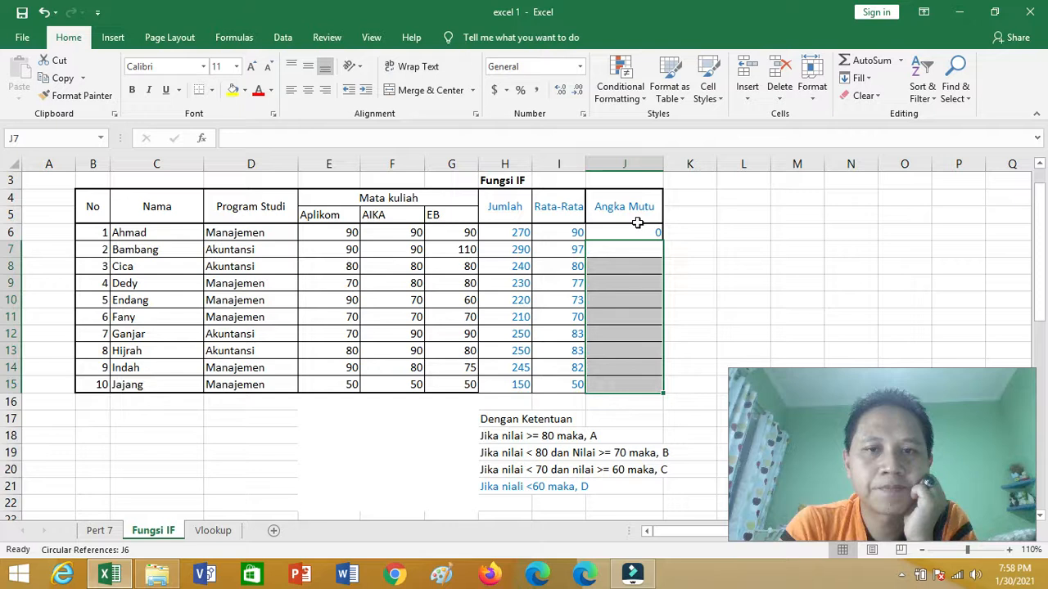
pyautogui.click(633, 233)
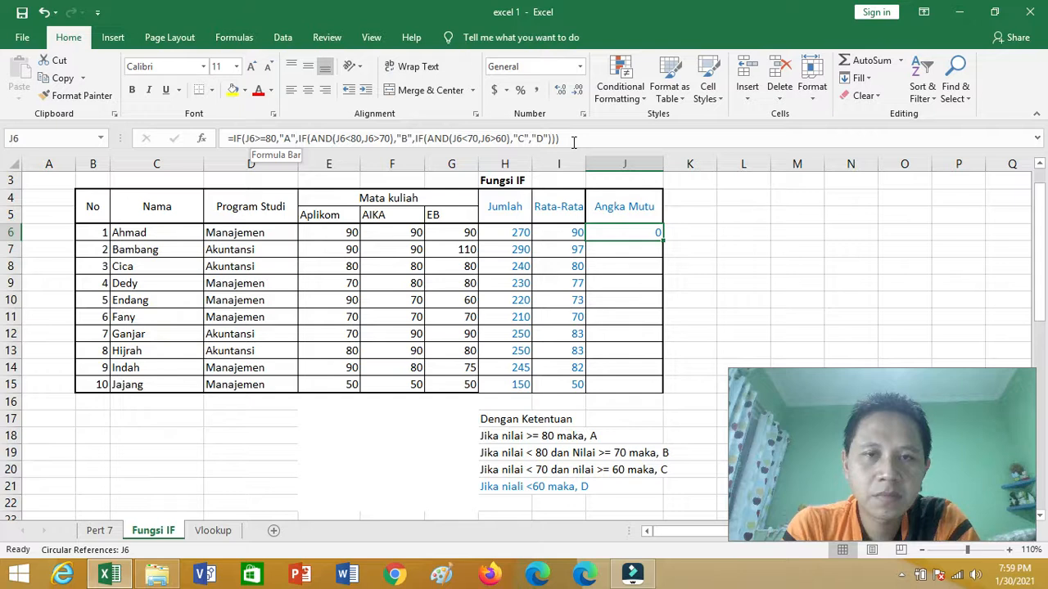
pyautogui.click(574, 143)
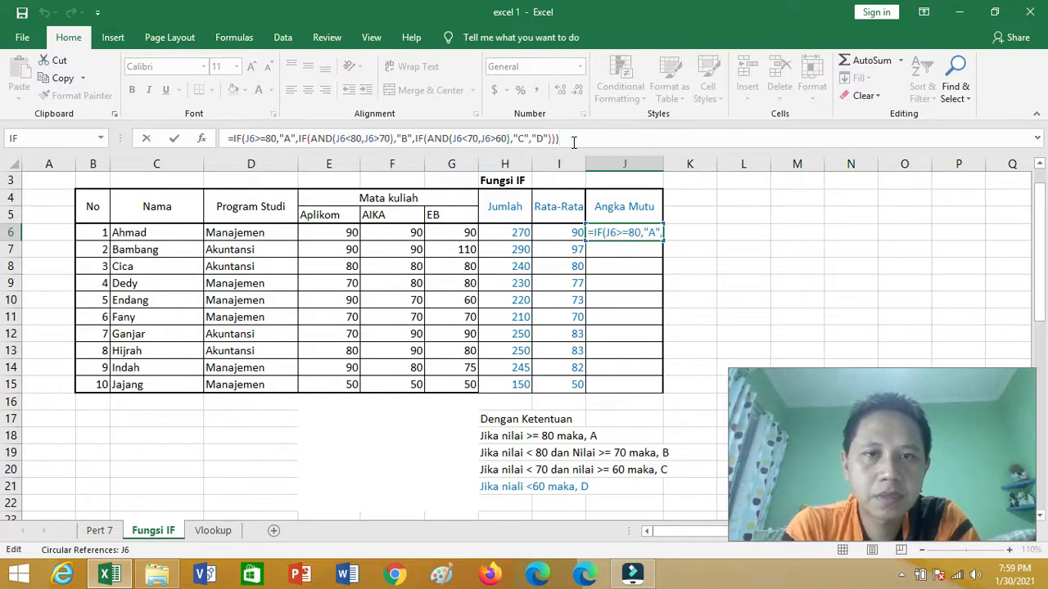
pyautogui.press('Escape')
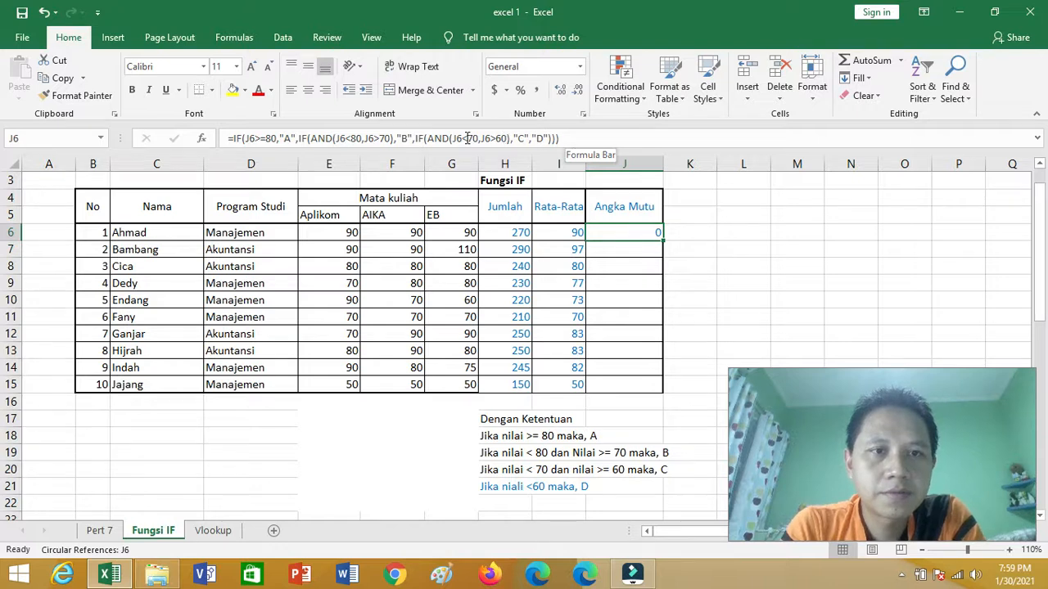
# Step: Remove the "D" false value and its comma from the third IF in J6, and commit the formula with the suggested parenthesis correction
pyautogui.click(280, 137)
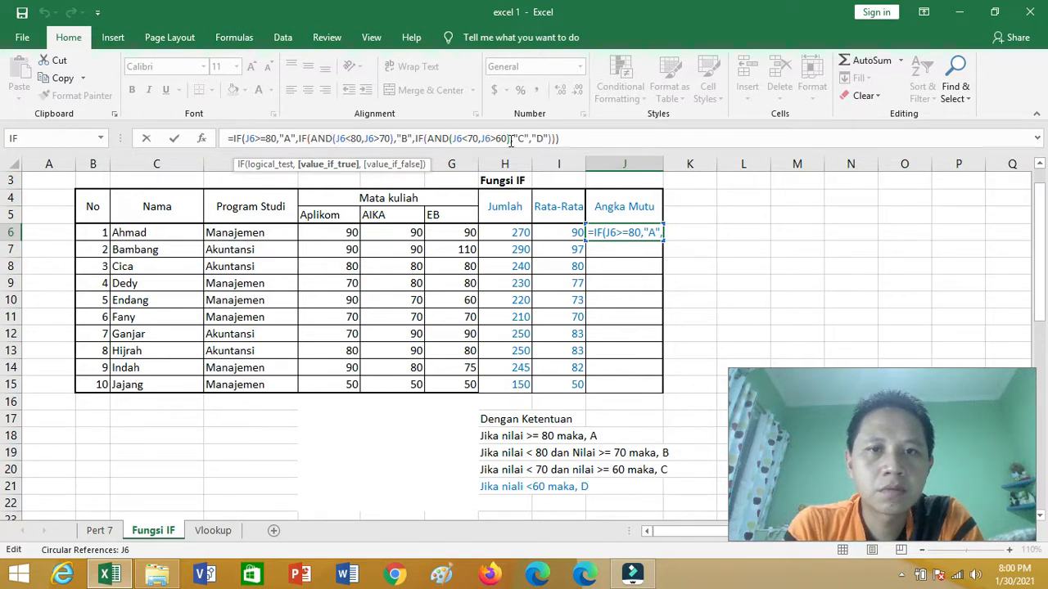
pyautogui.click(563, 139)
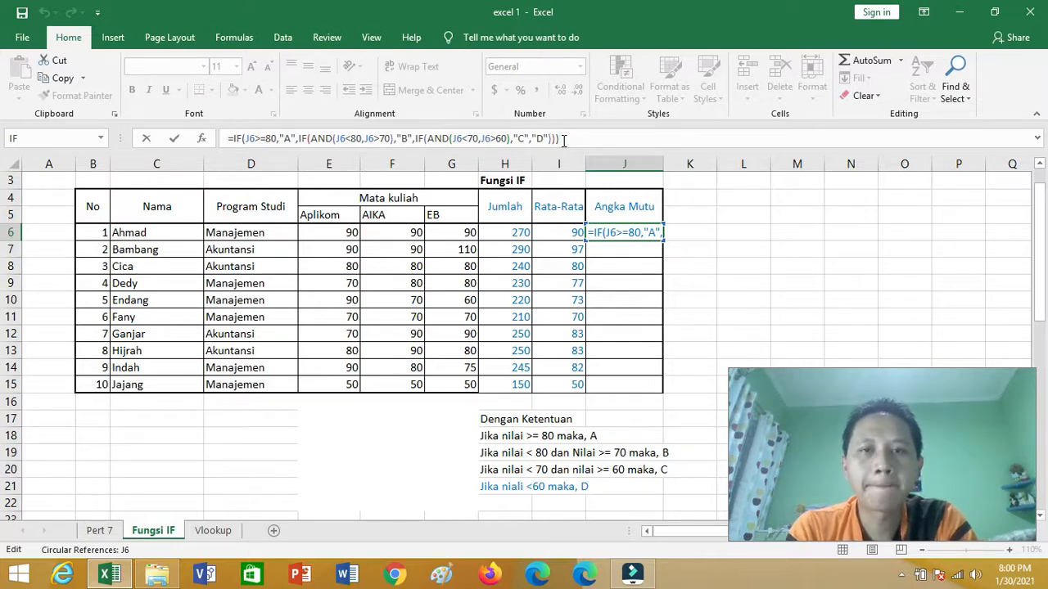
pyautogui.click(546, 137)
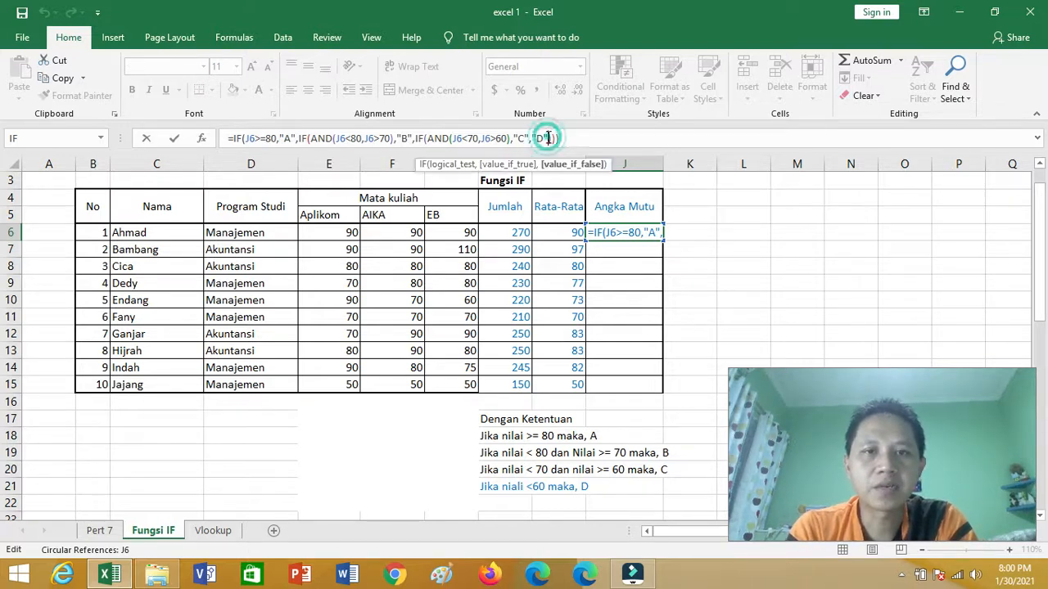
pyautogui.press('BackSpace')
pyautogui.press('BackSpace')
pyautogui.press('BackSpace')
pyautogui.press('BackSpace')
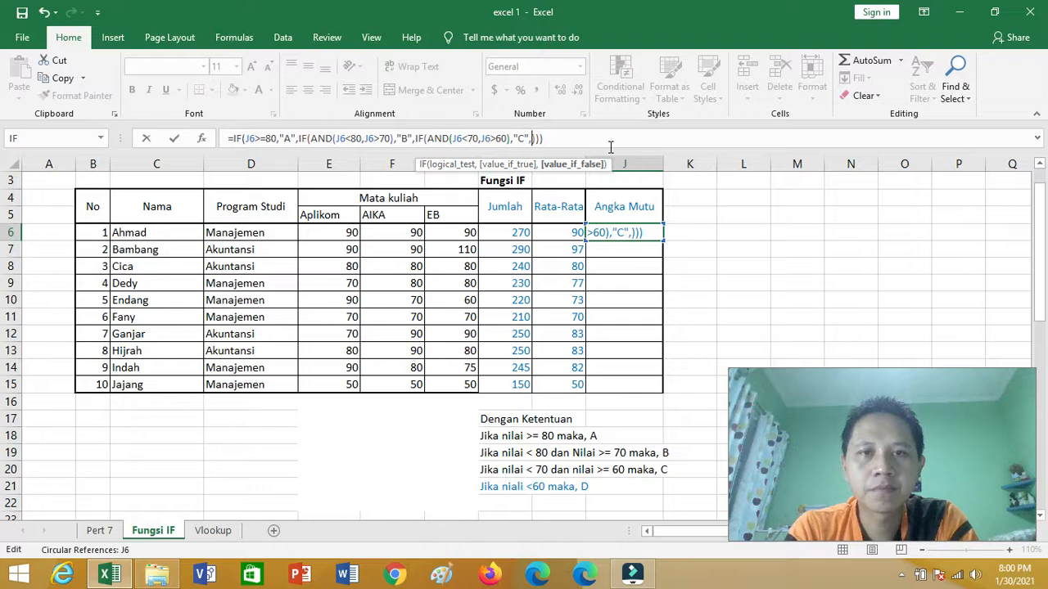
pyautogui.press('Right')
pyautogui.press('Right')
pyautogui.press('Right')
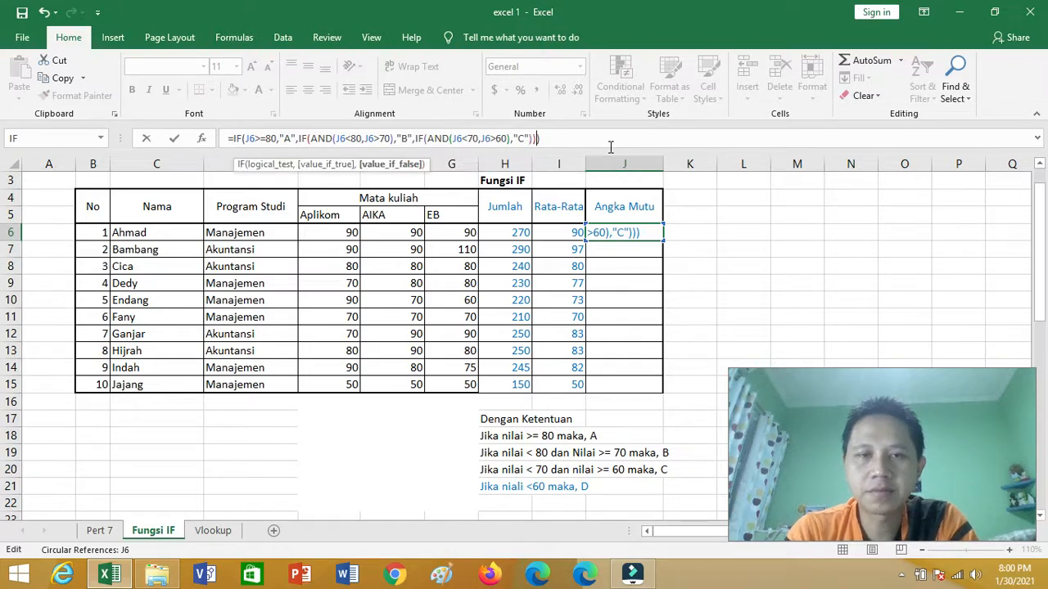
pyautogui.press('BackSpace')
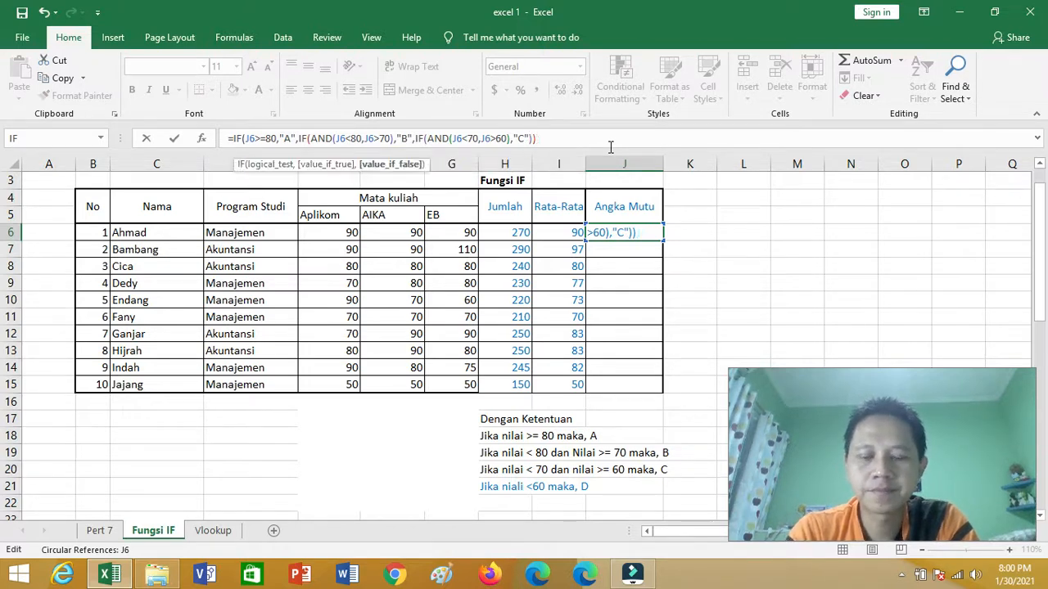
pyautogui.press('Return')
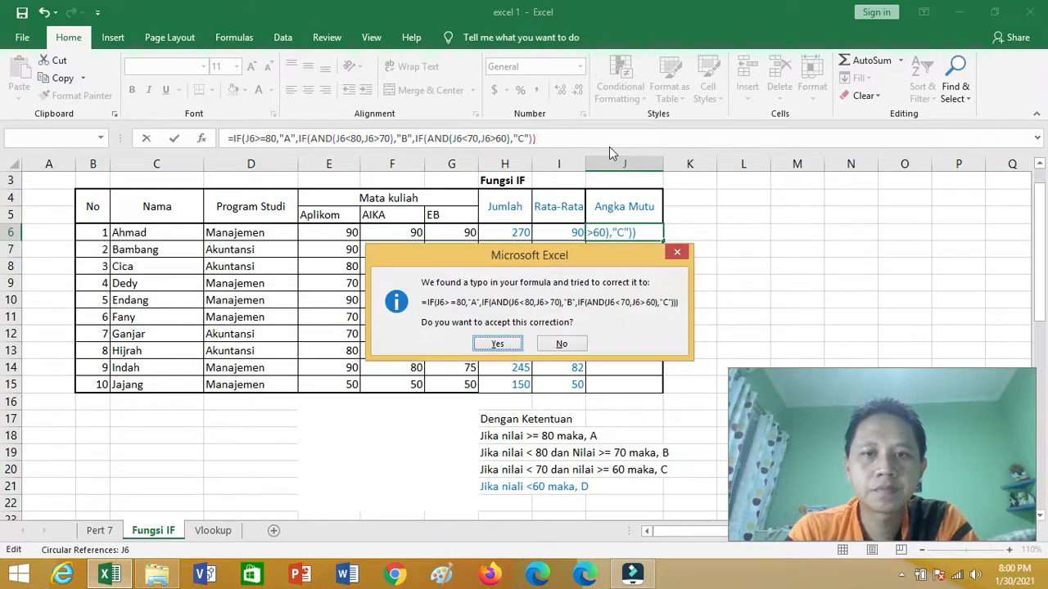
pyautogui.press('Return')
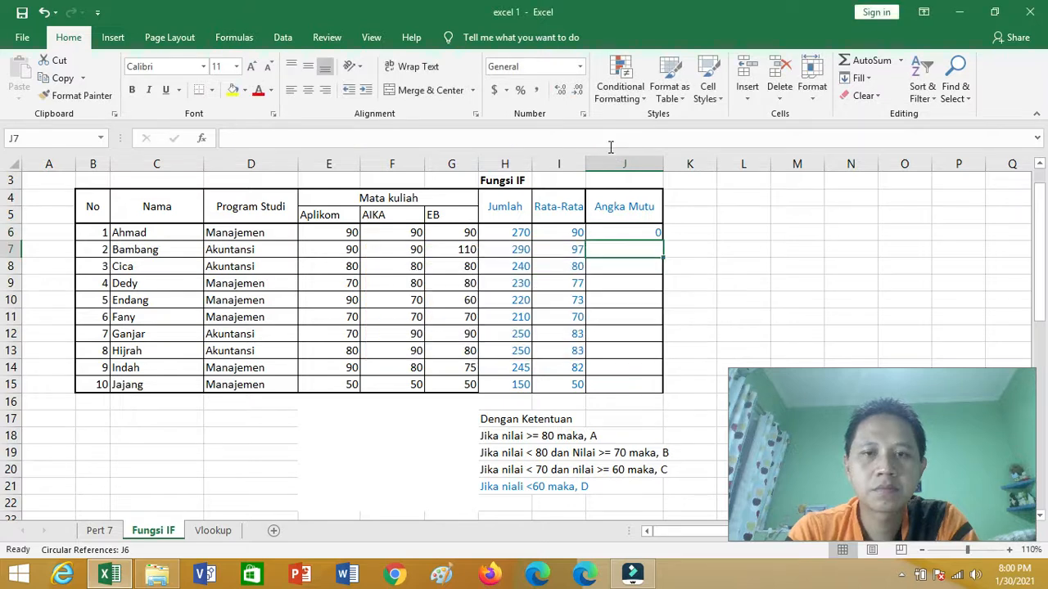
# Step: Compare the J6 formula with the Angka Mutu IF formulas on the Vlookup sheet, and return to the Fungsi IF sheet
pyautogui.click(633, 233)
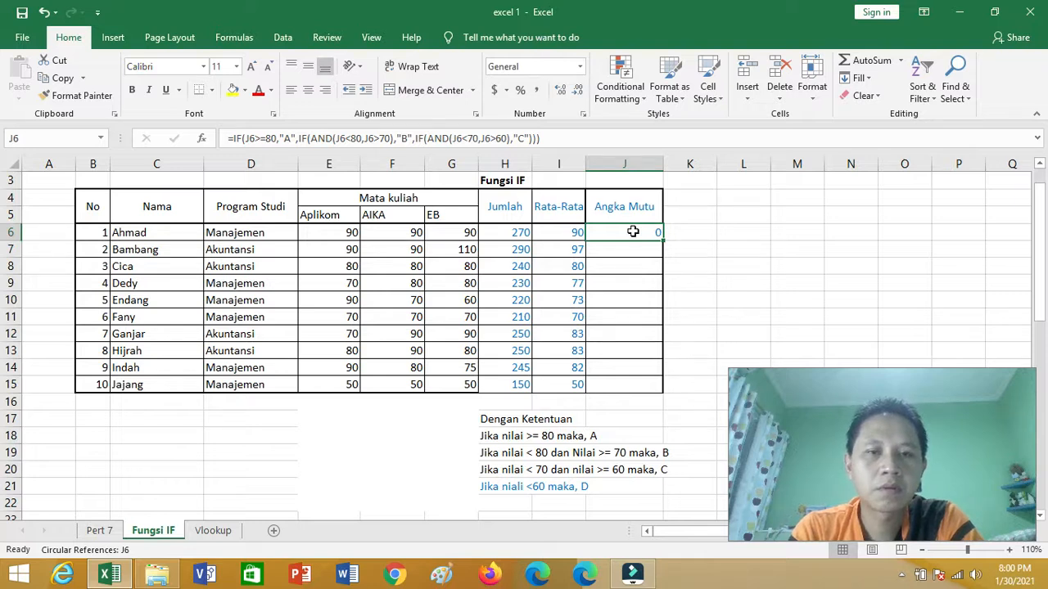
pyautogui.click(211, 531)
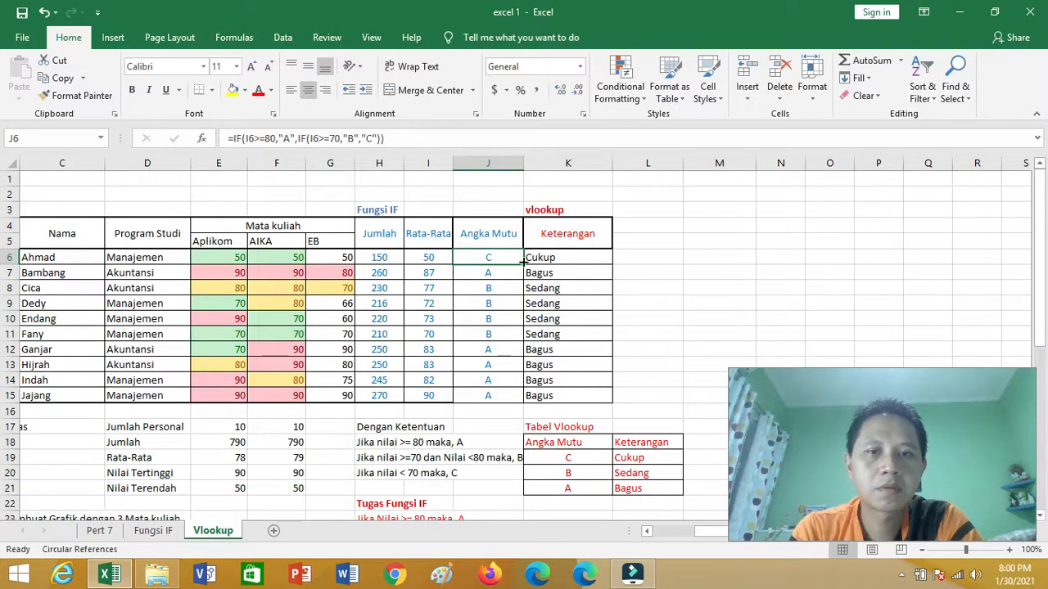
pyautogui.click(498, 331)
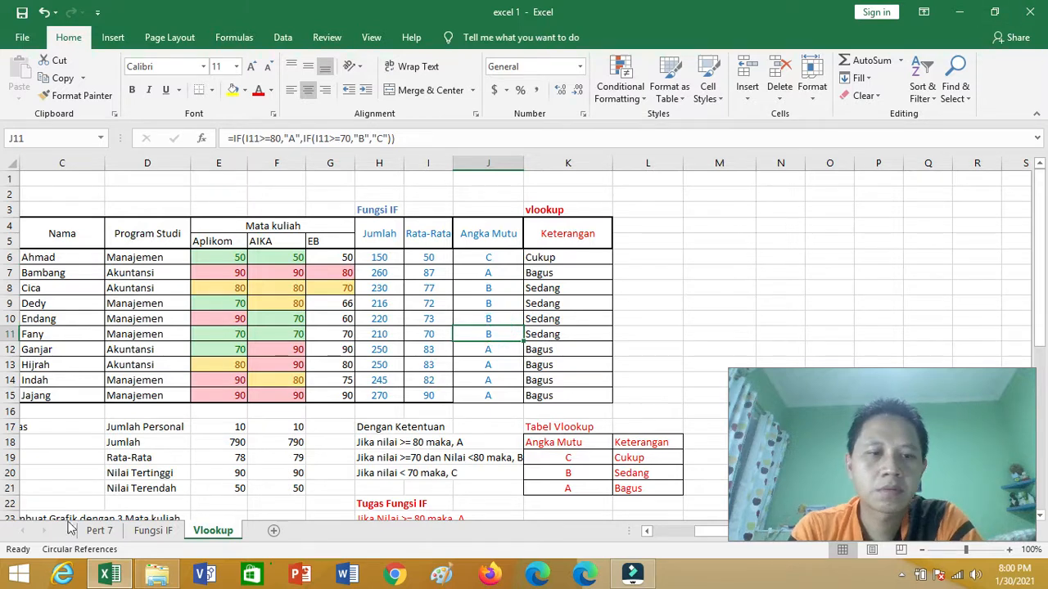
pyautogui.click(152, 532)
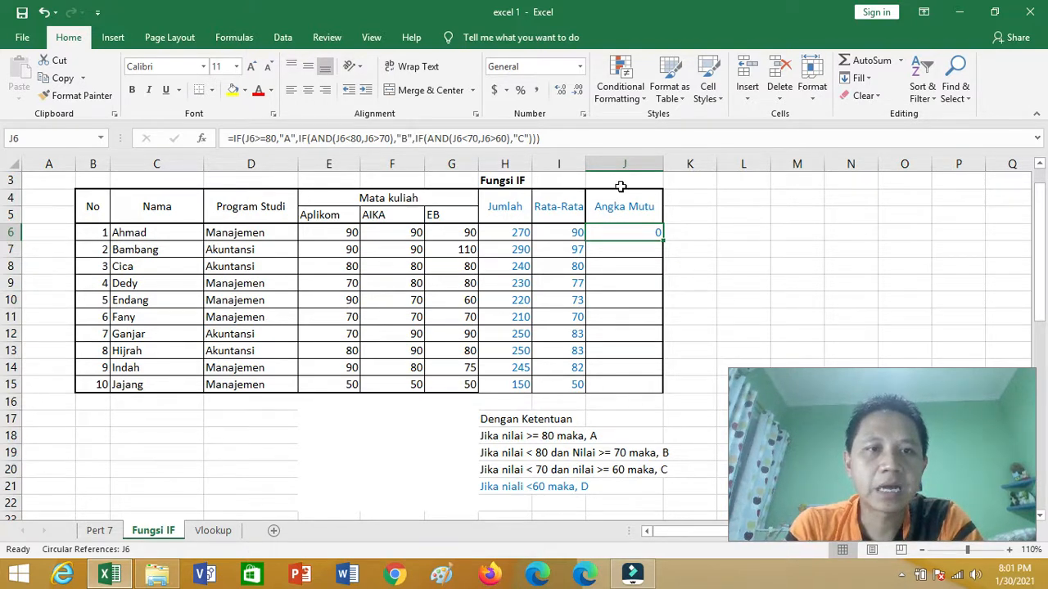
# Step: In the J6 formula, change the reference to I6 in the >=80 test and in the <80 condition of the second IF
pyautogui.click(552, 139)
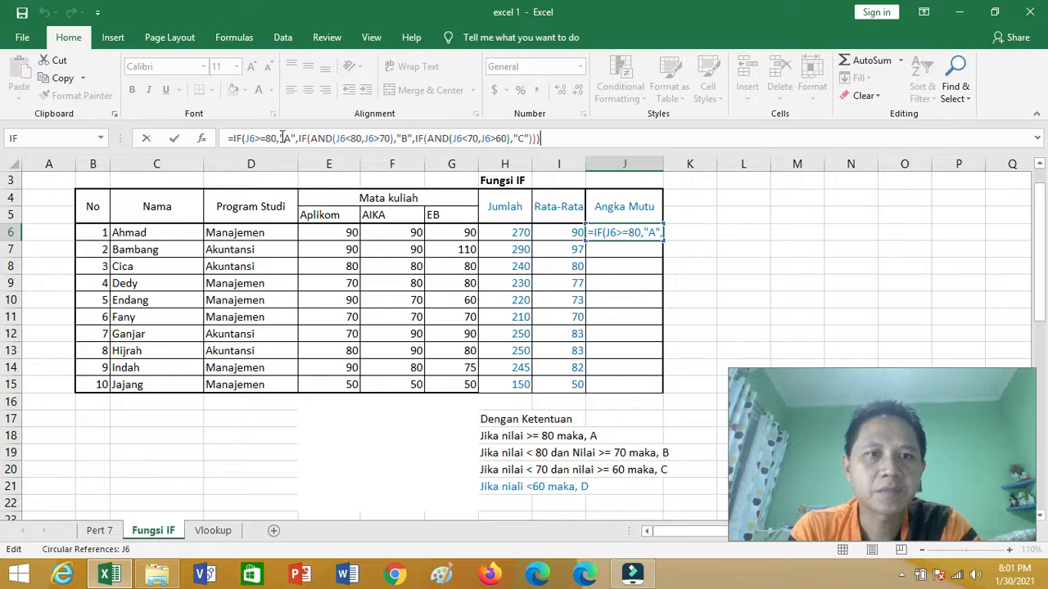
pyautogui.click(250, 138)
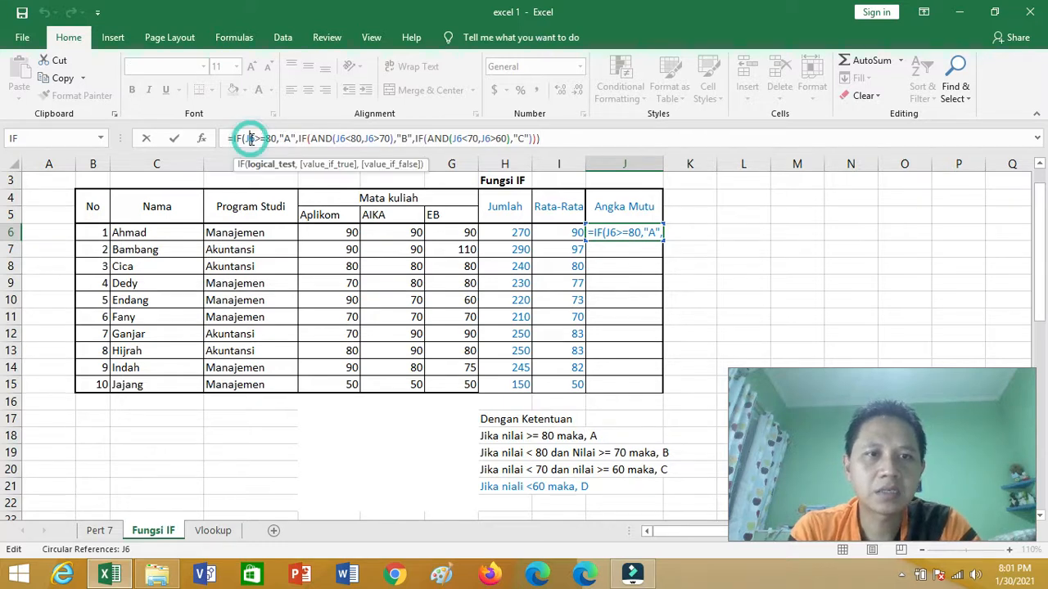
pyautogui.press('BackSpace')
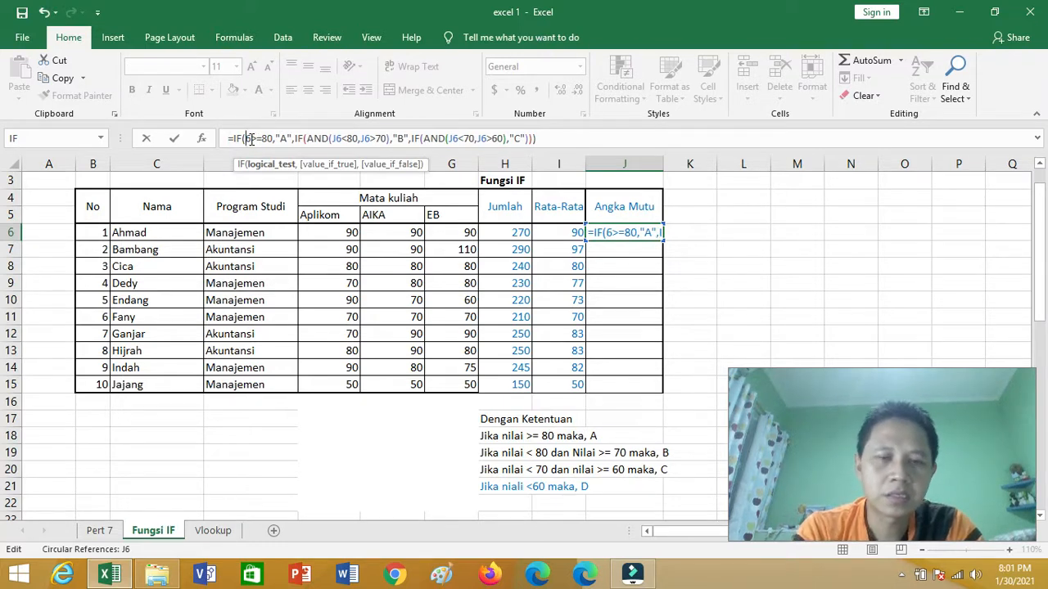
pyautogui.write('I')
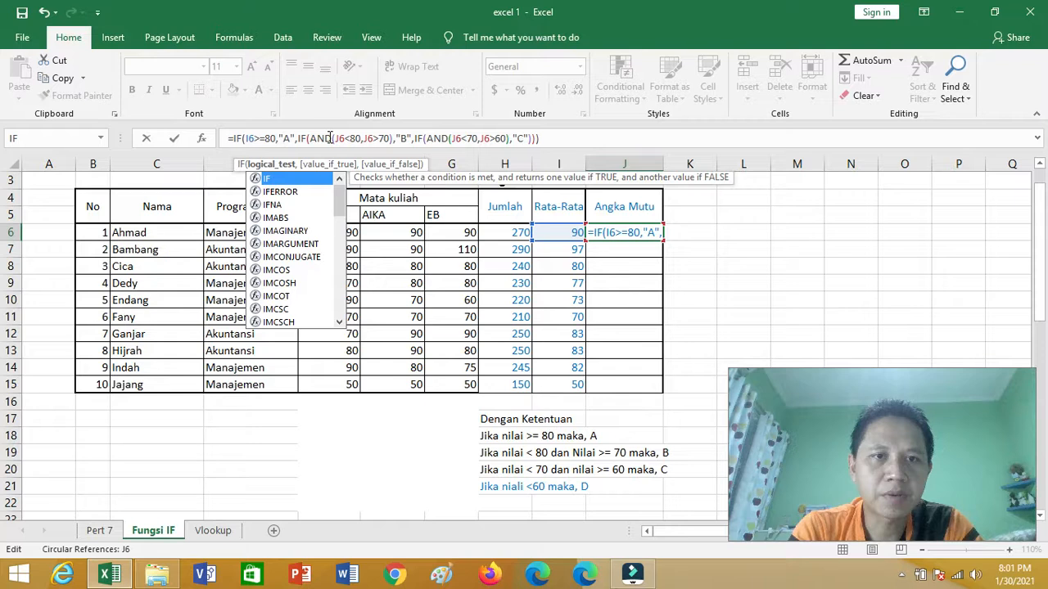
pyautogui.click(340, 140)
pyautogui.press('BackSpace')
pyautogui.write('I')
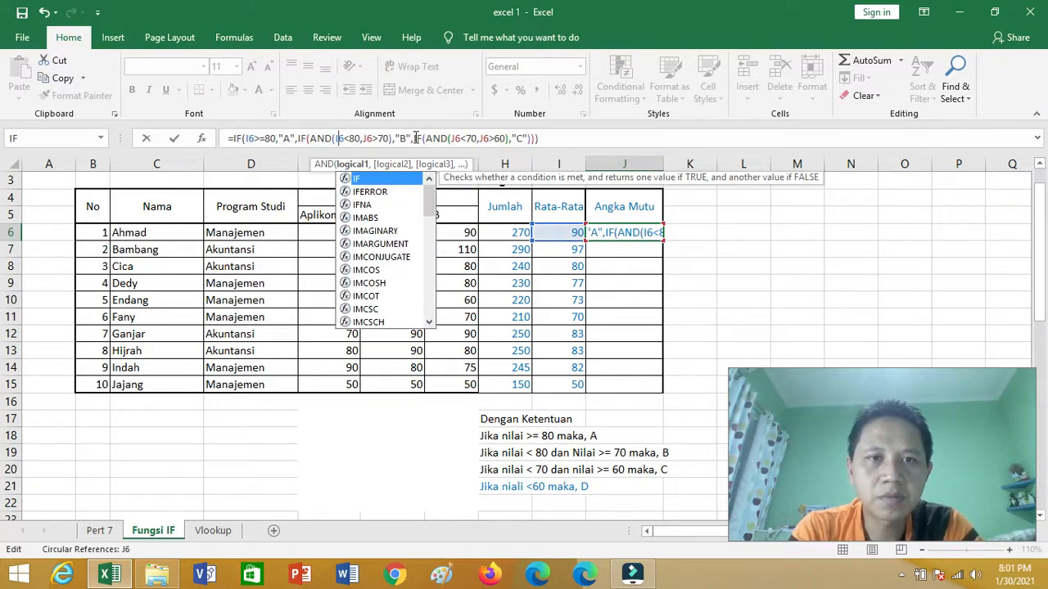
# Step: Change both references in the third IF's AND test in J6 to I6, and commit the formula
pyautogui.click(455, 139)
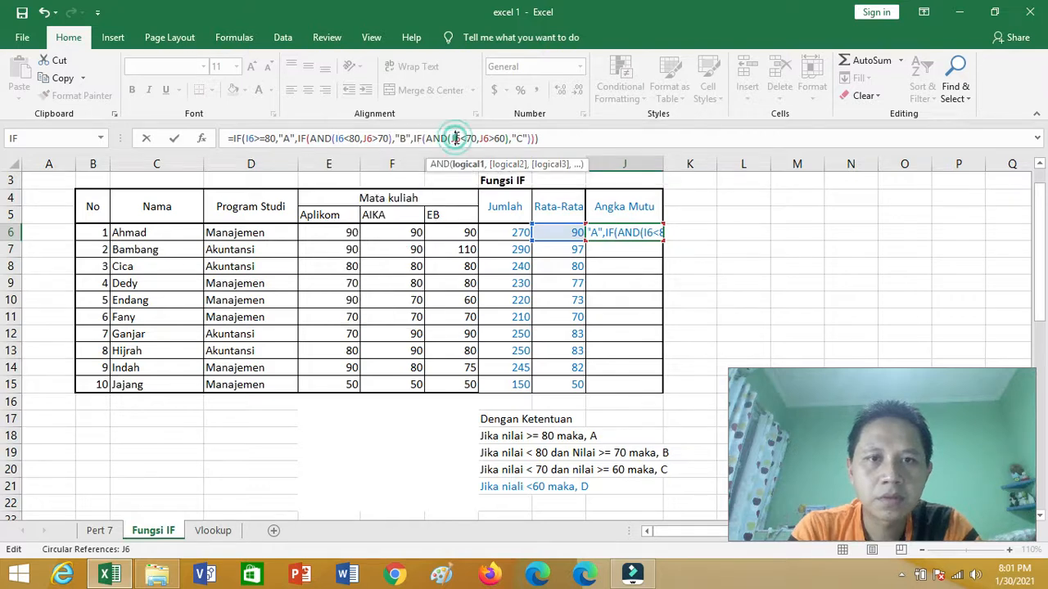
pyautogui.press('BackSpace')
pyautogui.write('I')
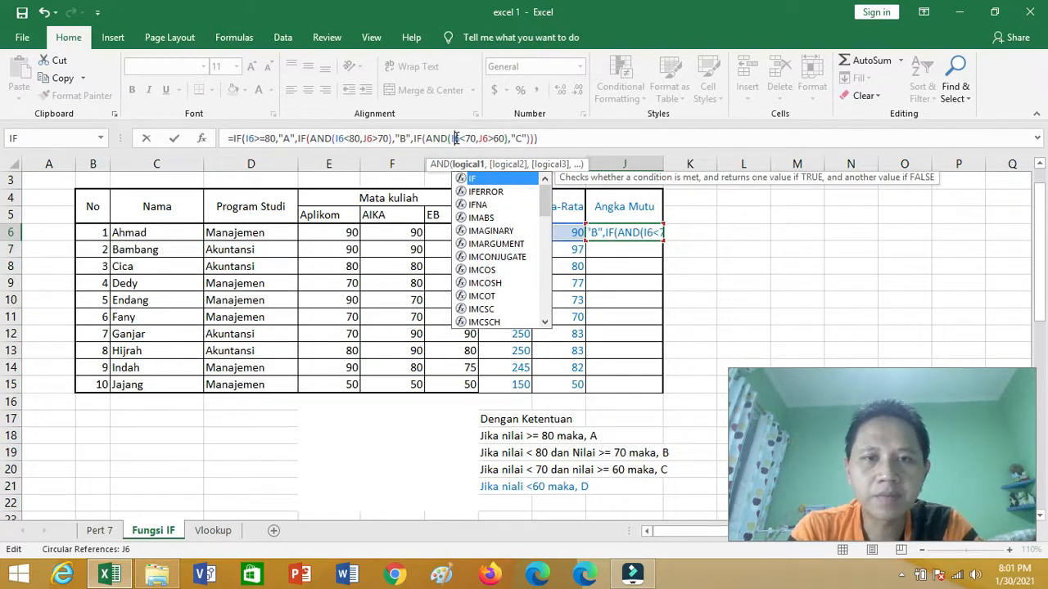
pyautogui.click(481, 138)
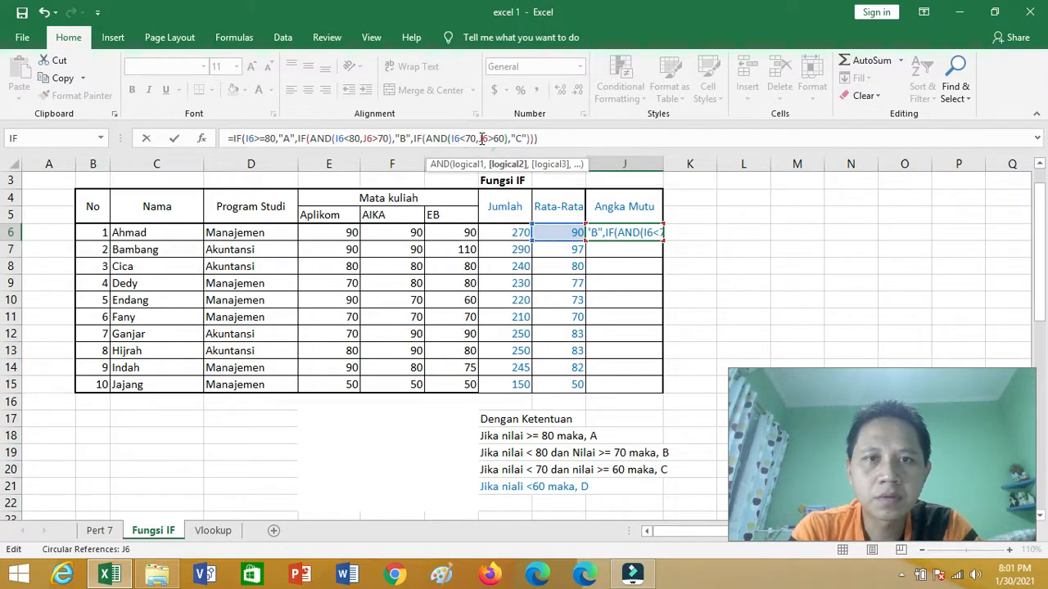
pyautogui.press('BackSpace')
pyautogui.write('I')
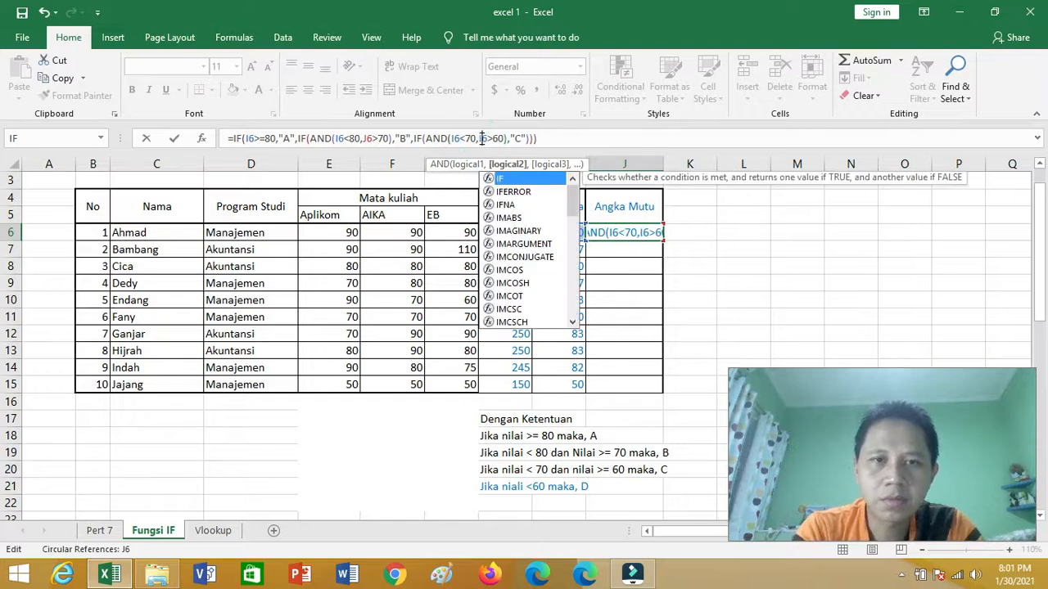
pyautogui.click(576, 134)
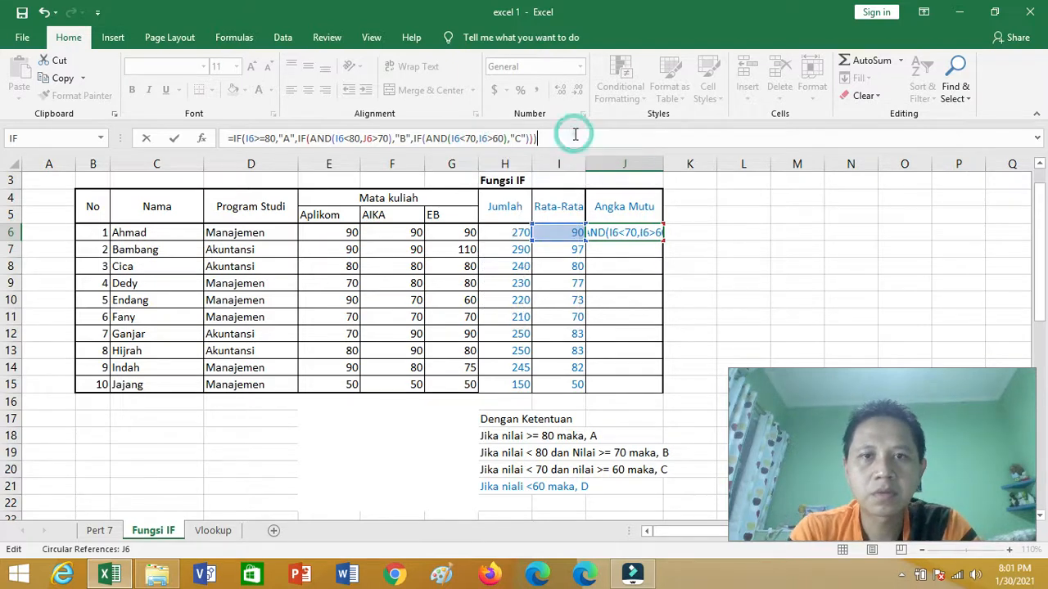
pyautogui.press('Return')
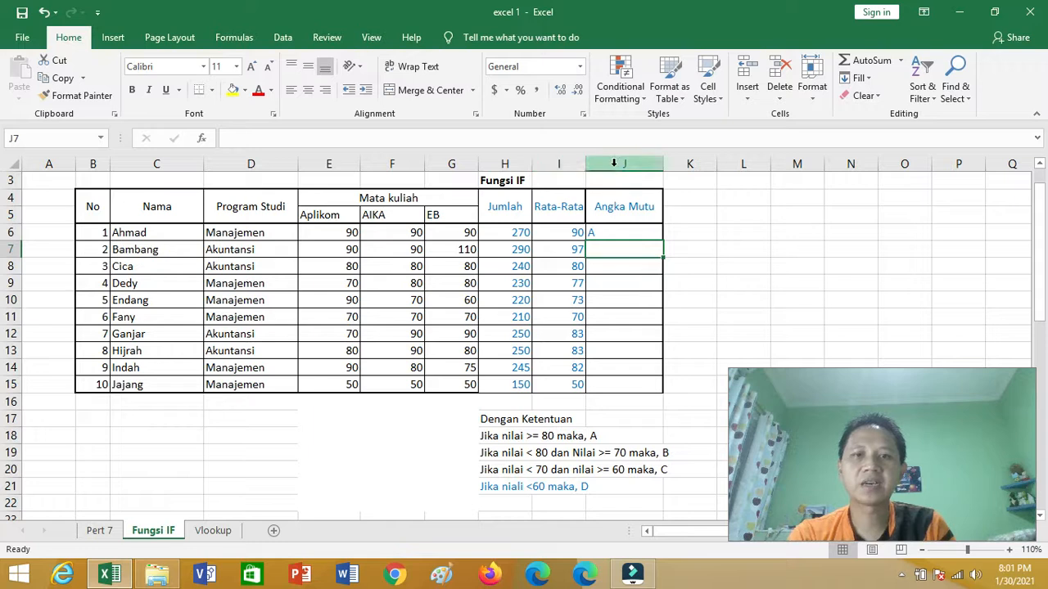
# Step: Fill the Angka Mutu formula from J6 down to J15 and dismiss the circular reference warning
pyautogui.click(627, 232)
pyautogui.moveTo(664, 241); pyautogui.dragTo(667, 397)
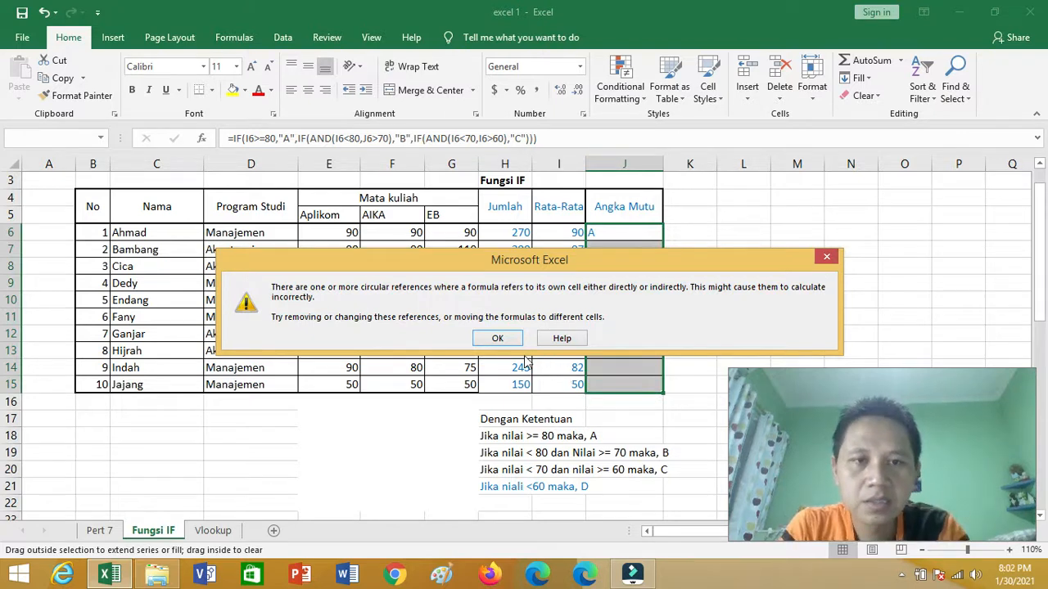
pyautogui.click(497, 339)
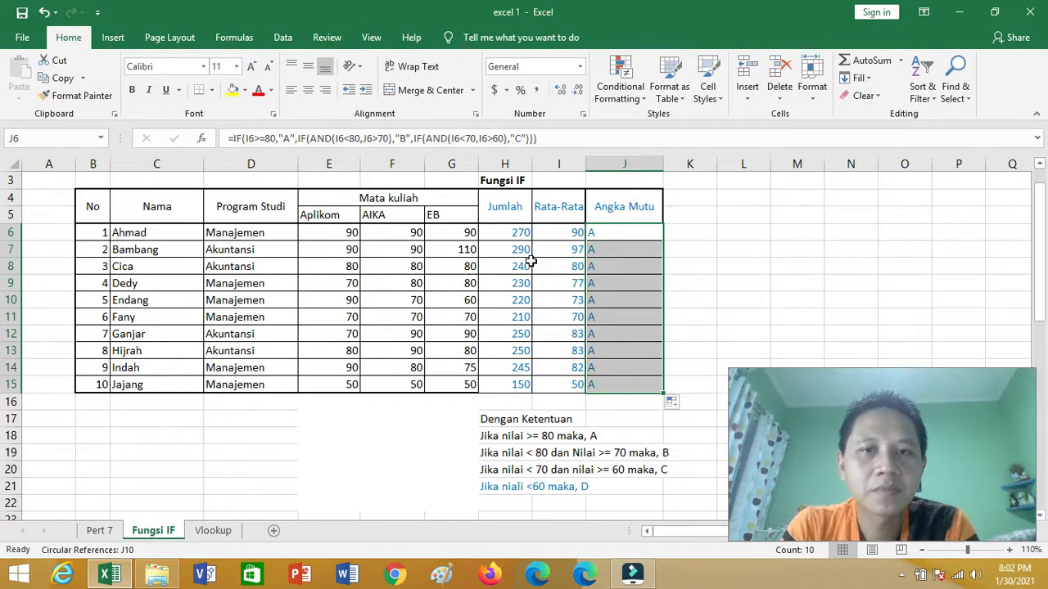
# Step: Add "D" as the false value of the third IF in J6 and commit the formula
pyautogui.click(527, 138)
pyautogui.write(',"D"')
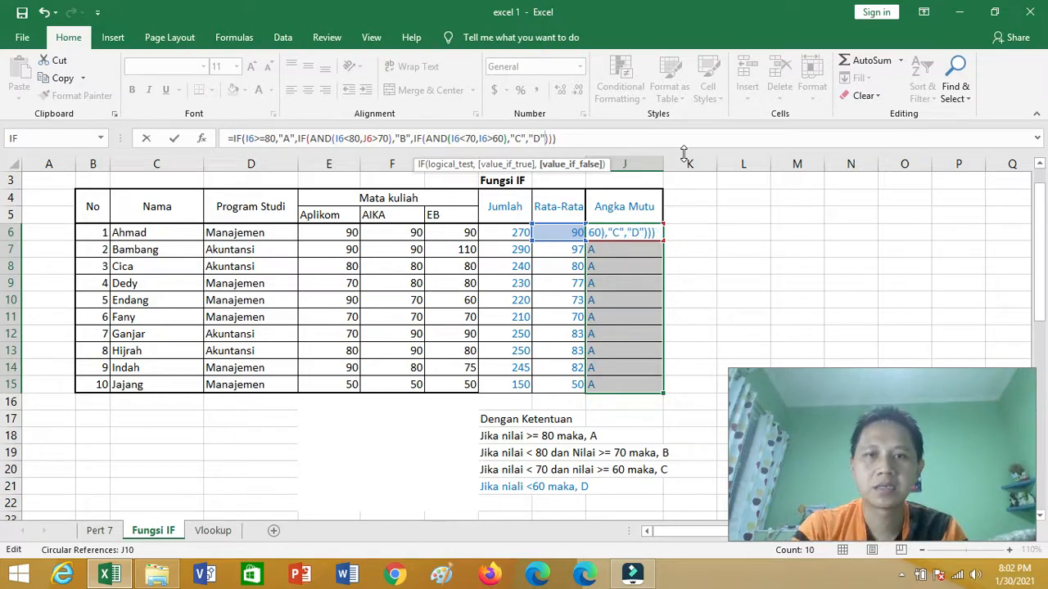
pyautogui.press('Return')
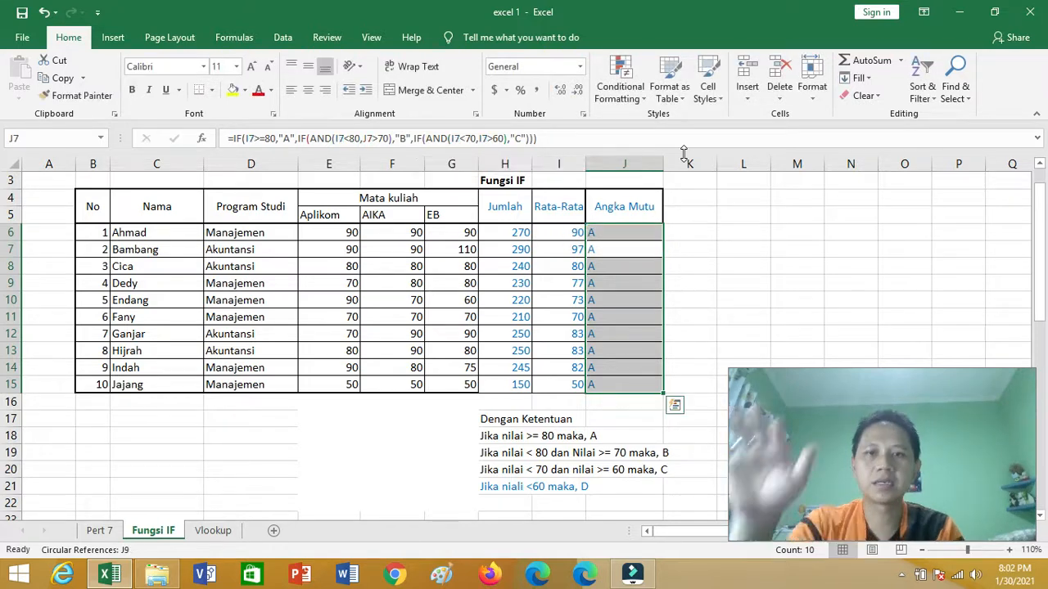
# Step: Copy the J6 formula with the "D" result down to J15, and inspect the formula in J15
pyautogui.click(636, 232)
pyautogui.moveTo(664, 240); pyautogui.dragTo(665, 390)
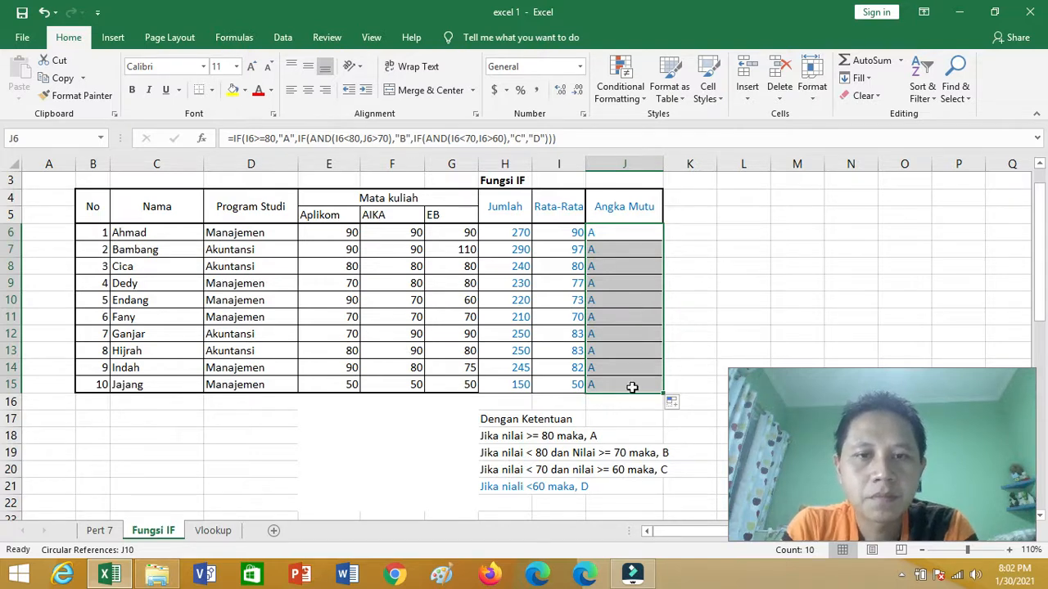
pyautogui.click(632, 388)
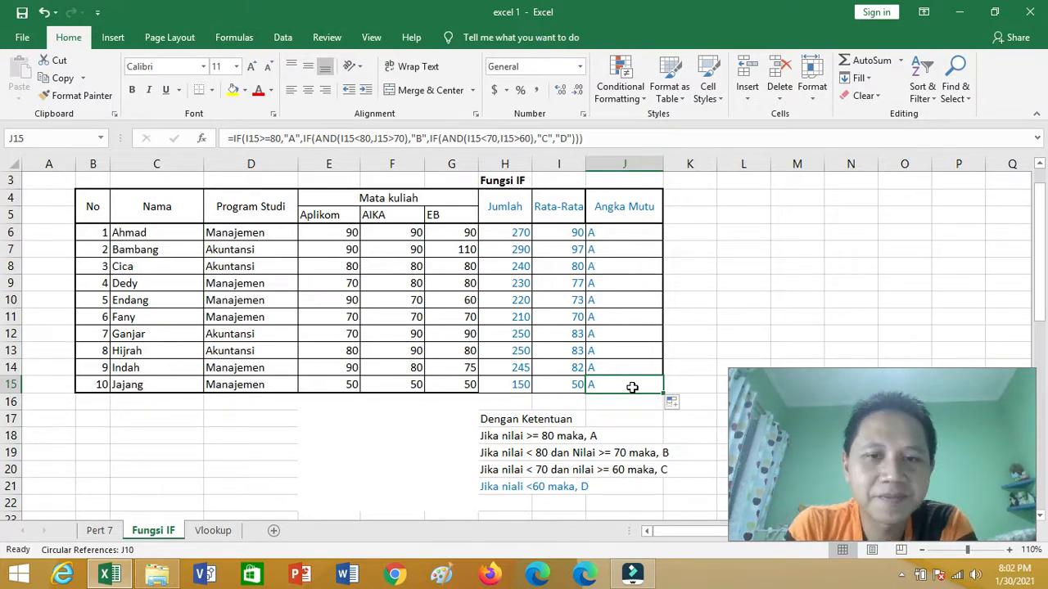
# Step: Change the lower bound of the "B" condition in J6 to >=70 and commit the formula
pyautogui.click(624, 235)
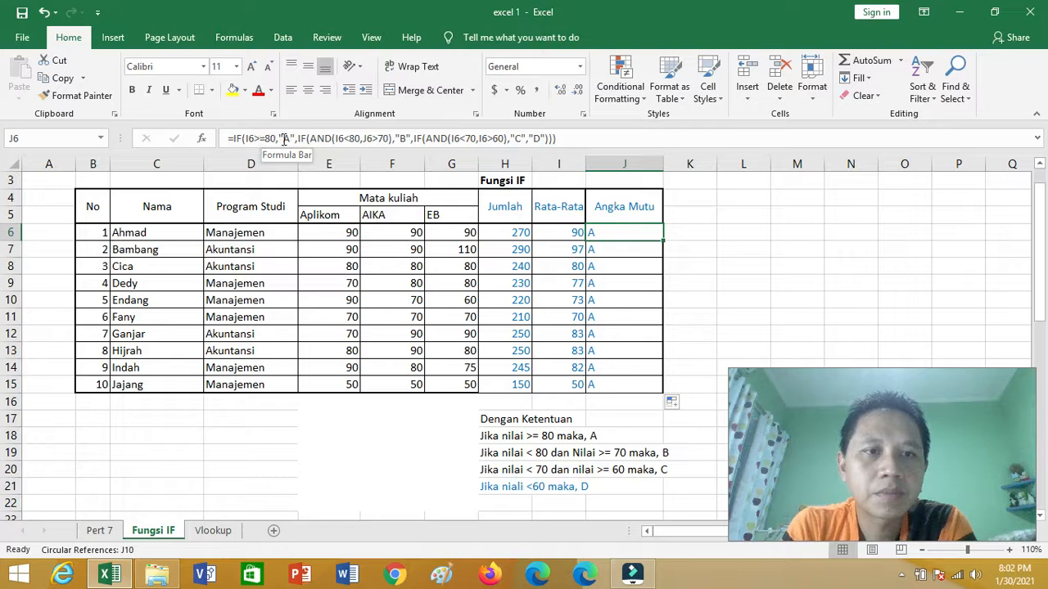
pyautogui.click(379, 139)
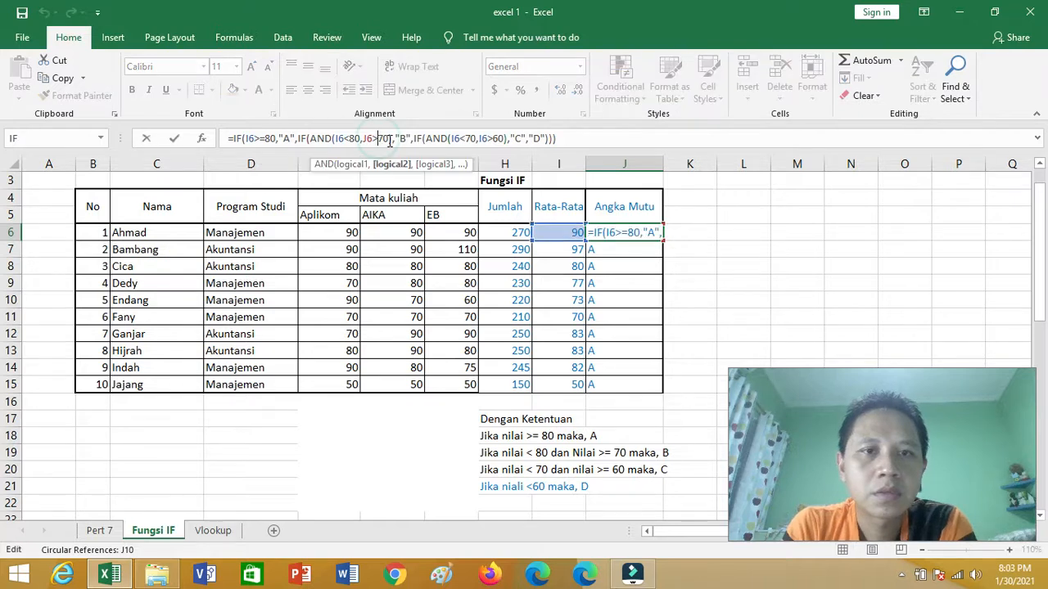
pyautogui.write('=')
pyautogui.press('Right')
pyautogui.press('Right')
pyautogui.write(')')
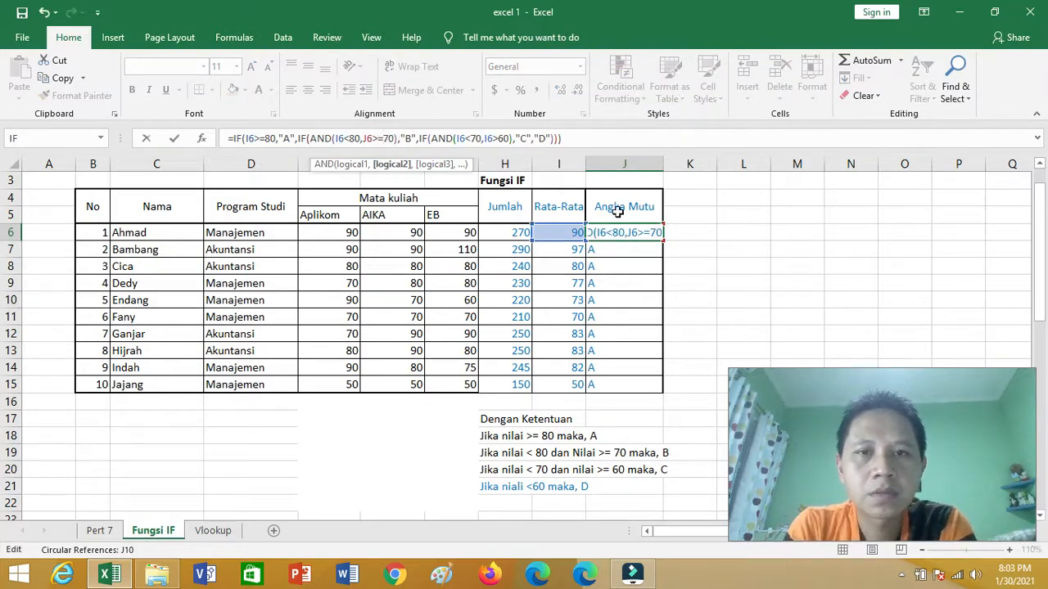
pyautogui.click(633, 233)
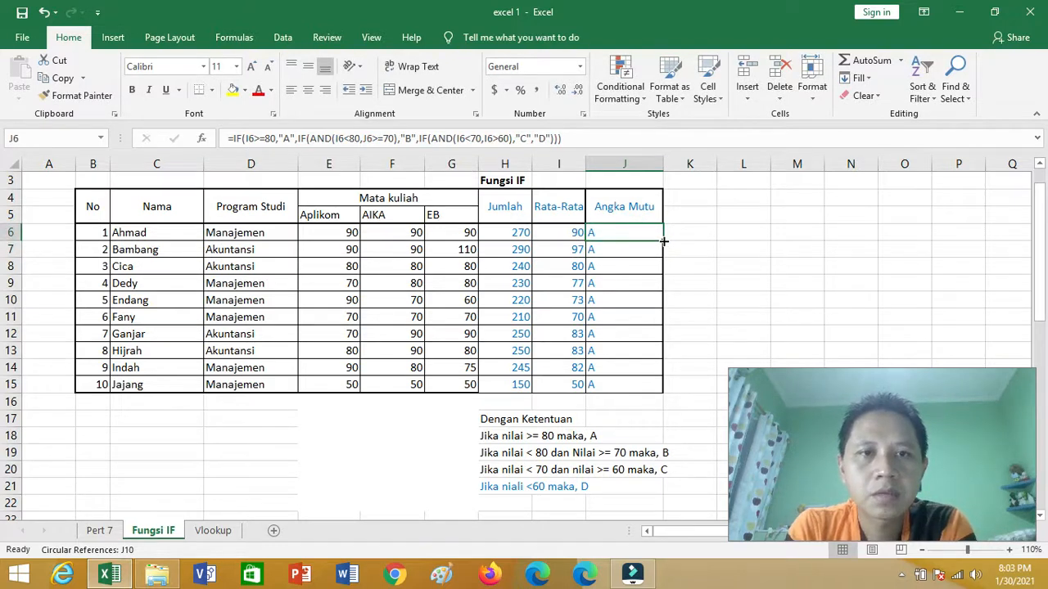
# Step: Change the lower bound of the "C" condition in J6 to >=60, and fill the formula down to J15
pyautogui.click(498, 139)
pyautogui.write('=')
pyautogui.press('Return')
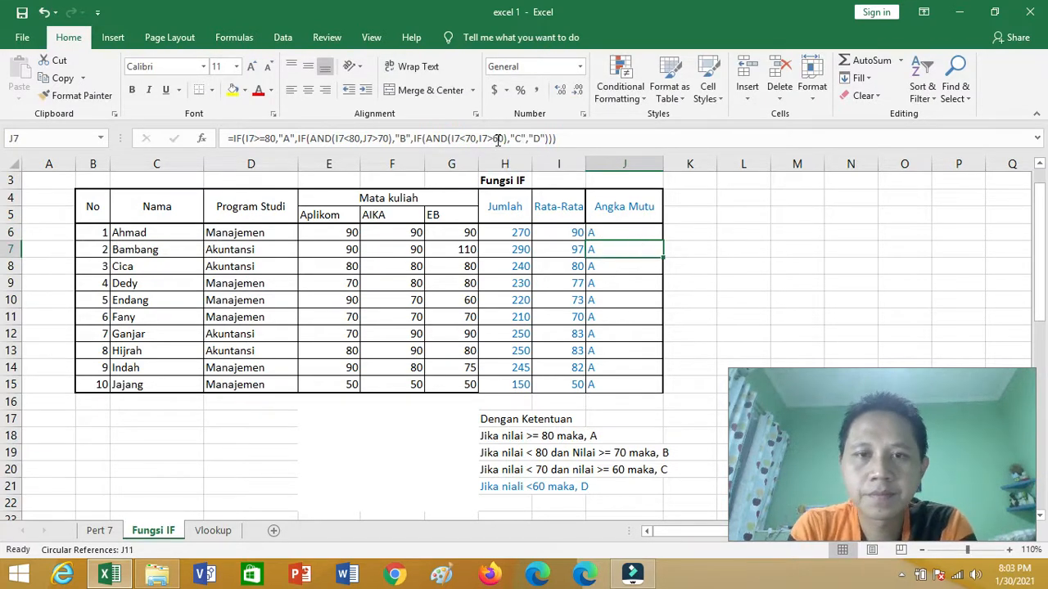
pyautogui.click(638, 235)
pyautogui.moveTo(665, 243); pyautogui.dragTo(666, 391)
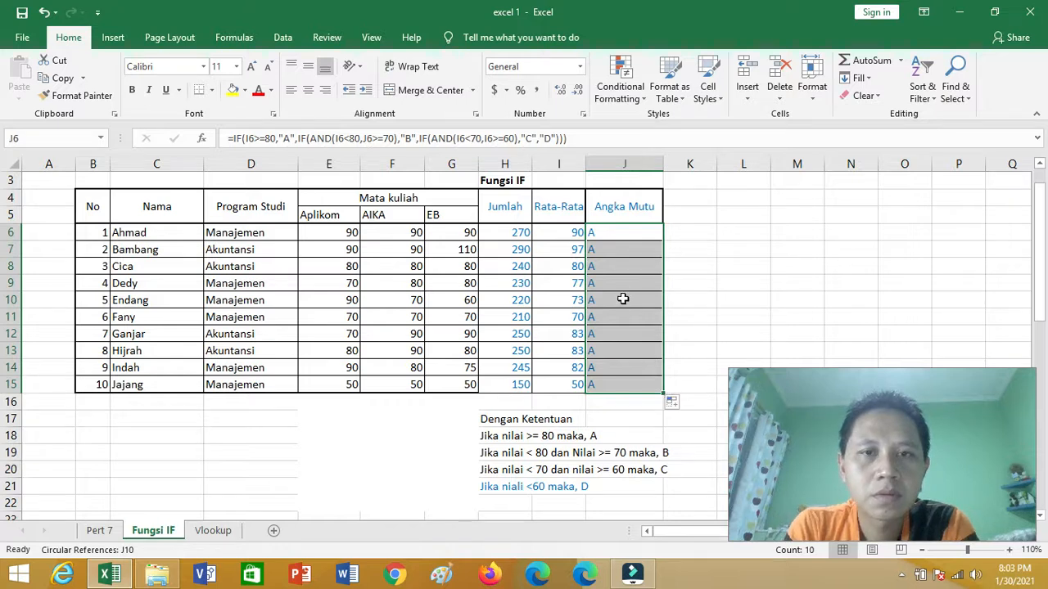
# Step: Replace the remaining self-reference in the >=70 condition of the J6 formula with I6 and commit it
pyautogui.click(629, 234)
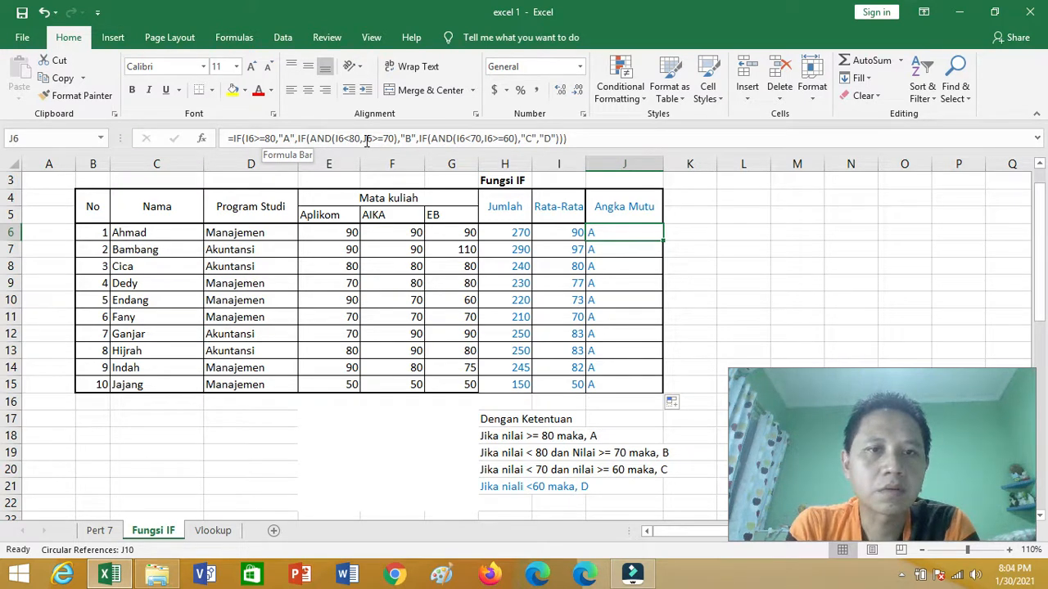
pyautogui.click(366, 139)
pyautogui.press('BackSpace')
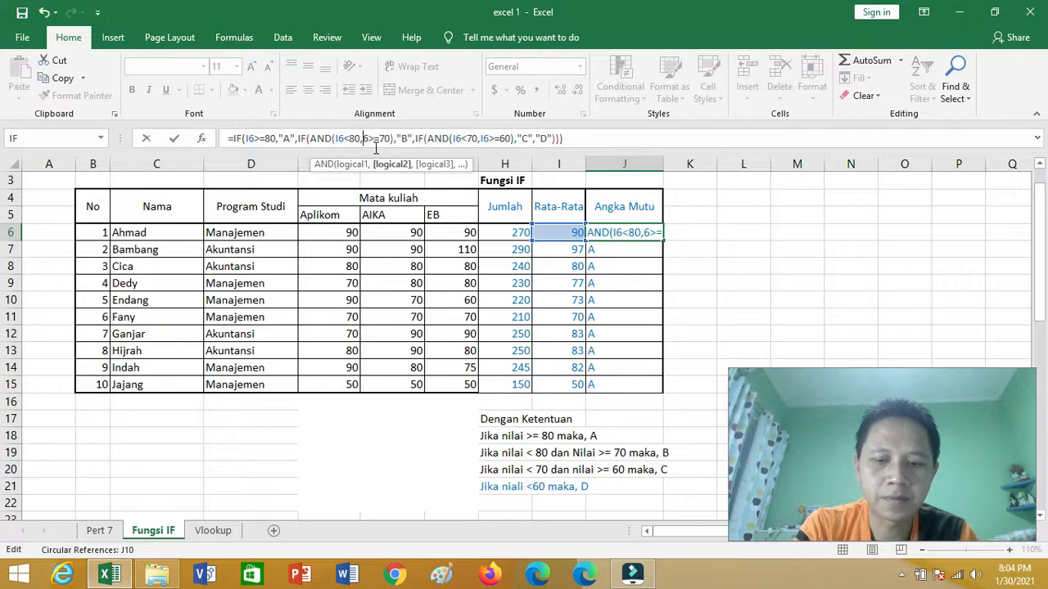
pyautogui.write('I')
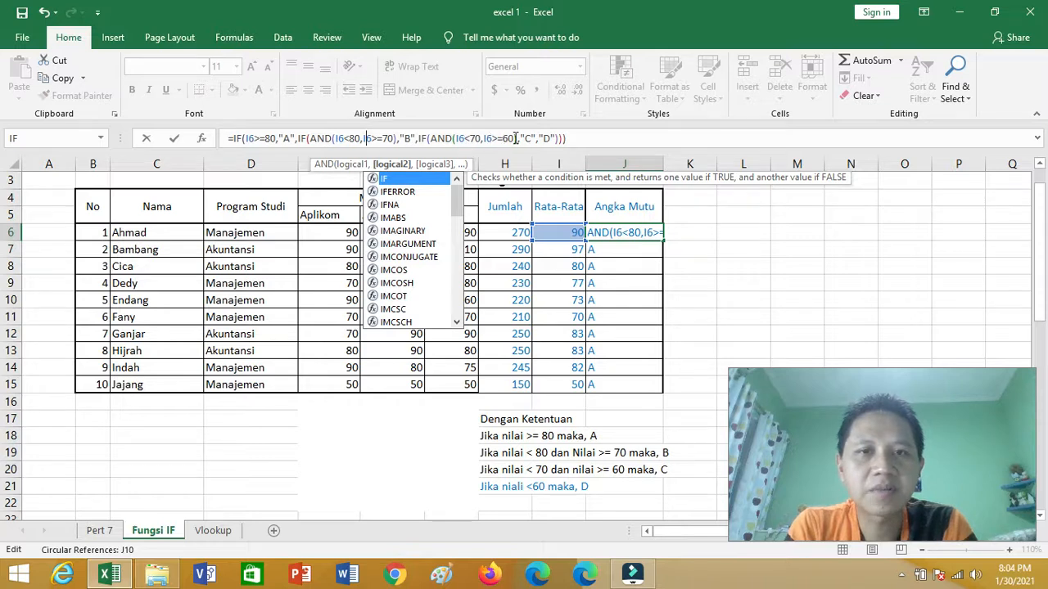
pyautogui.click(574, 141)
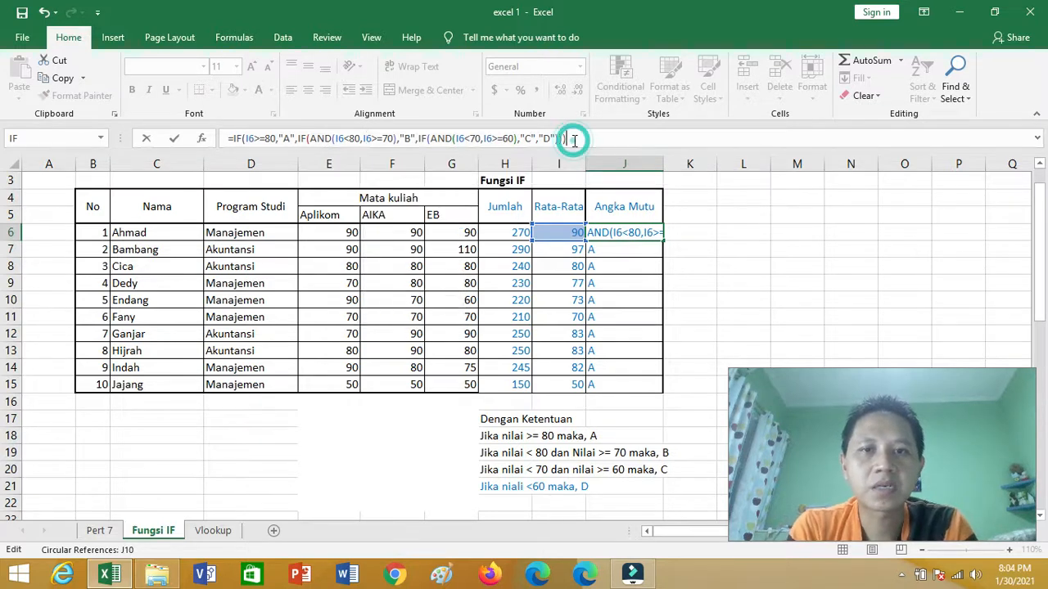
pyautogui.press('Return')
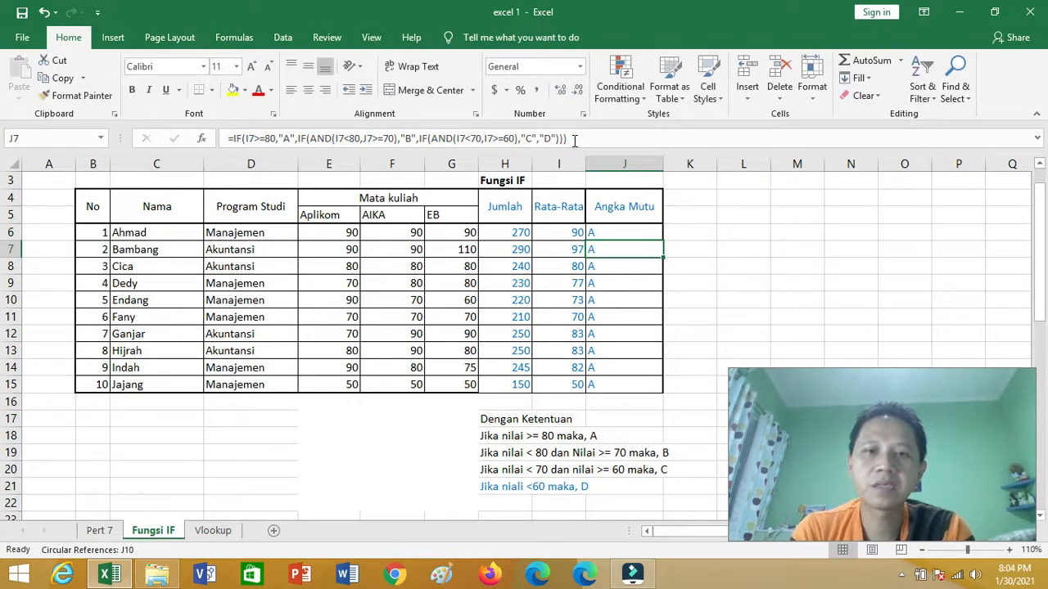
# Step: Fill the corrected Angka Mutu formula from J6 down through J15, and reselect J6 to show its formula
pyautogui.click(637, 232)
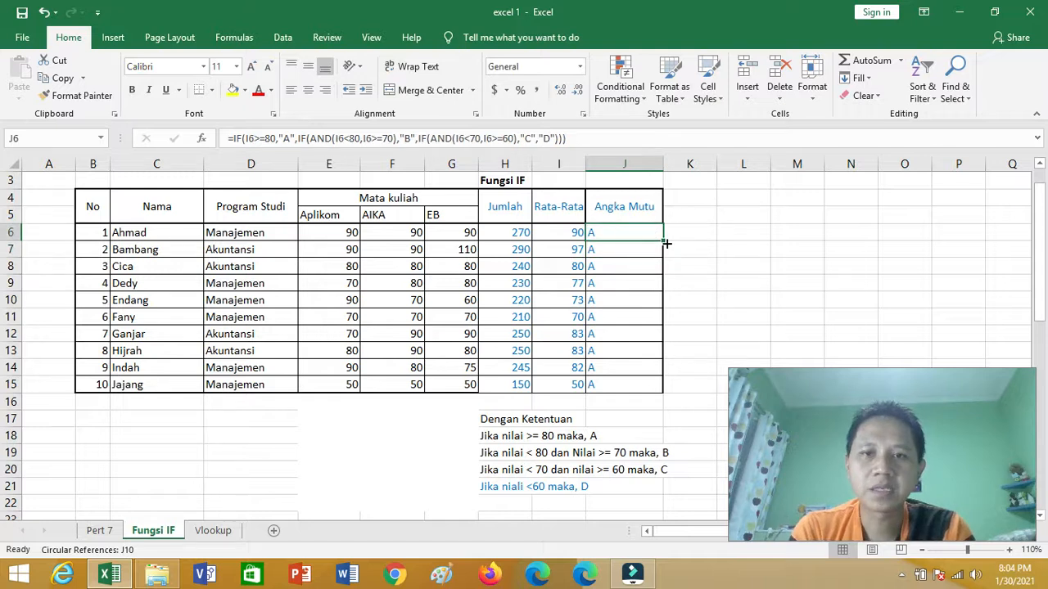
pyautogui.moveTo(662, 242); pyautogui.dragTo(662, 386)
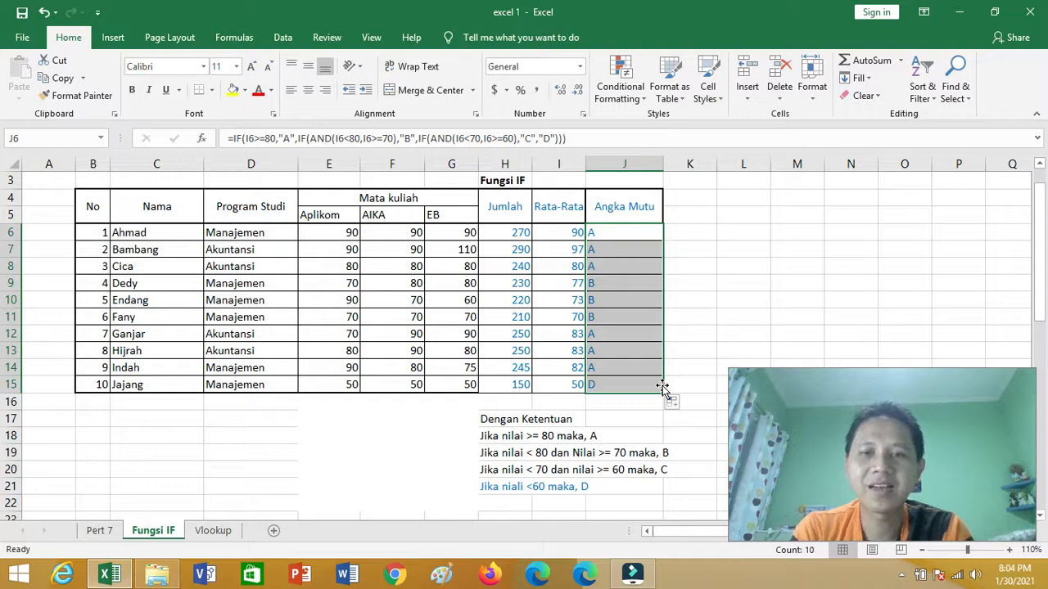
pyautogui.click(718, 260)
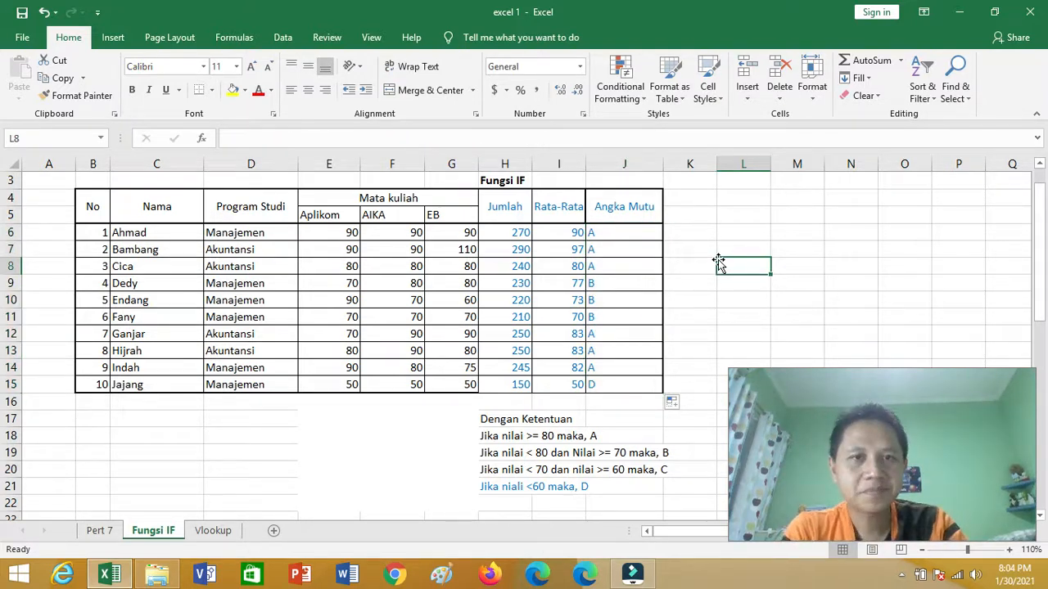
pyautogui.click(606, 232)
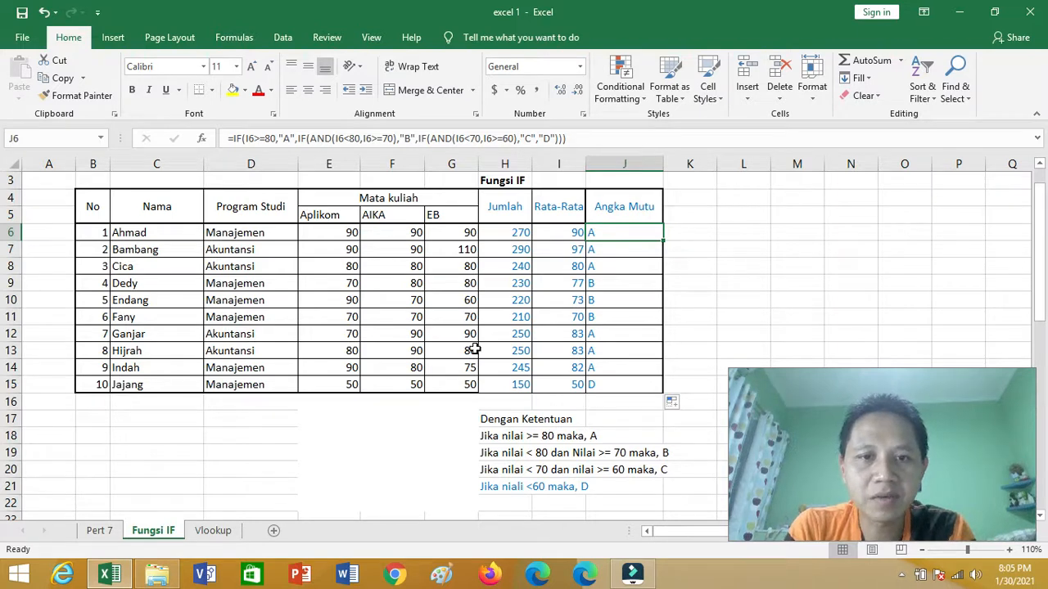
# Step: Set the Aplikom, AIKA and EB scores in row 13 to 60 each, and reselect J6 to show its formula
pyautogui.click(352, 351)
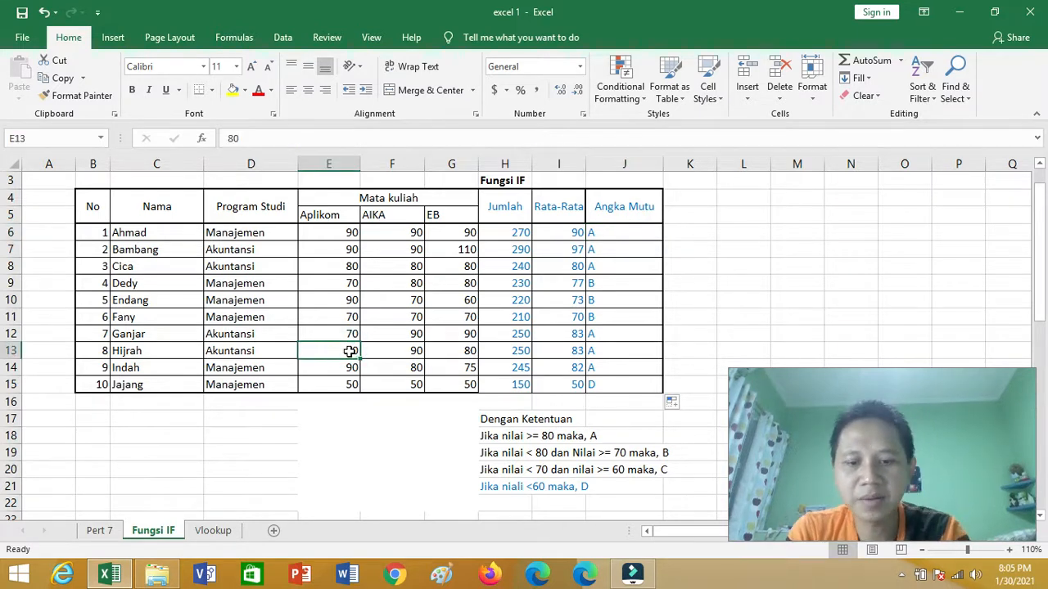
pyautogui.write('60')
pyautogui.press('Tab')
pyautogui.write('60')
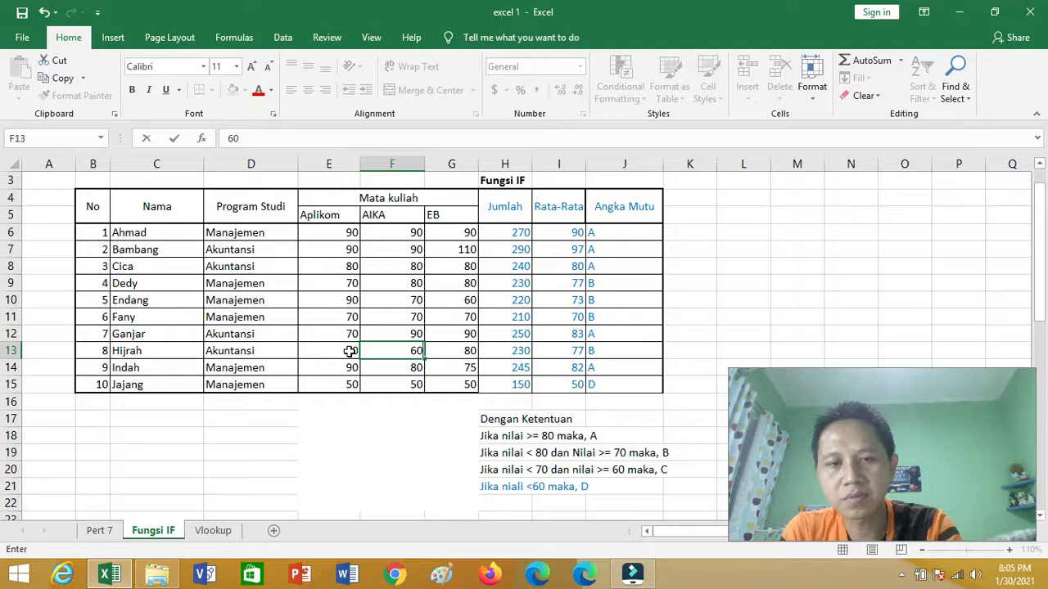
pyautogui.press('Tab')
pyautogui.write('60')
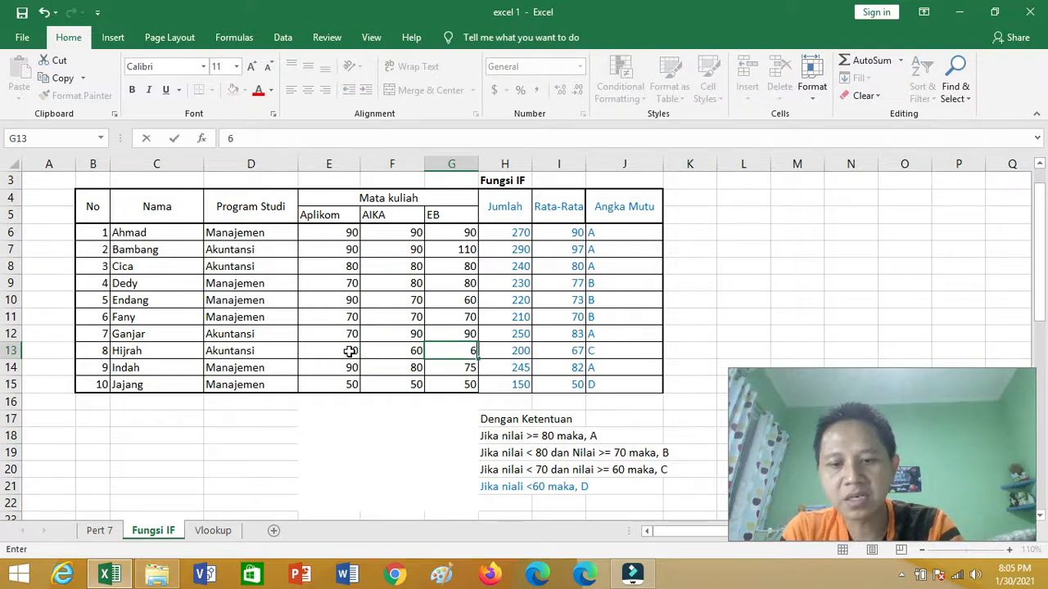
pyautogui.press('Return')
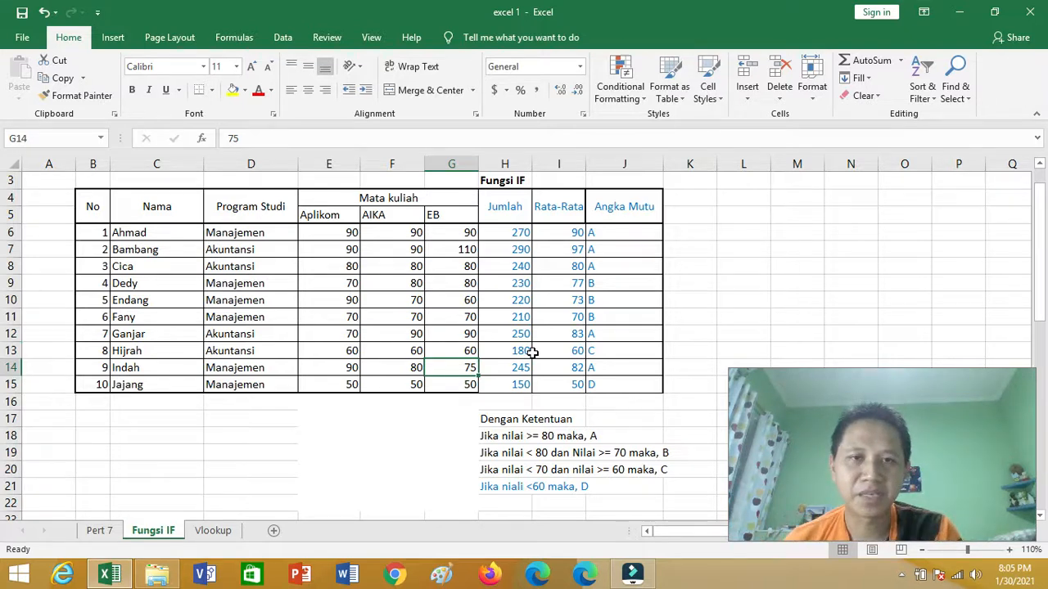
pyautogui.click(623, 232)
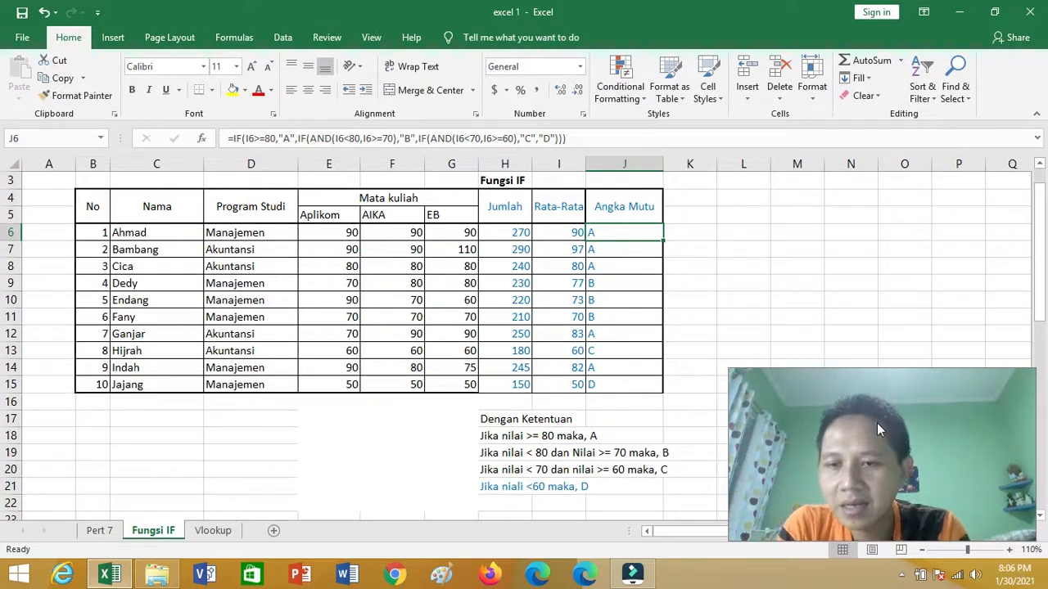
pyautogui.click(902, 576)
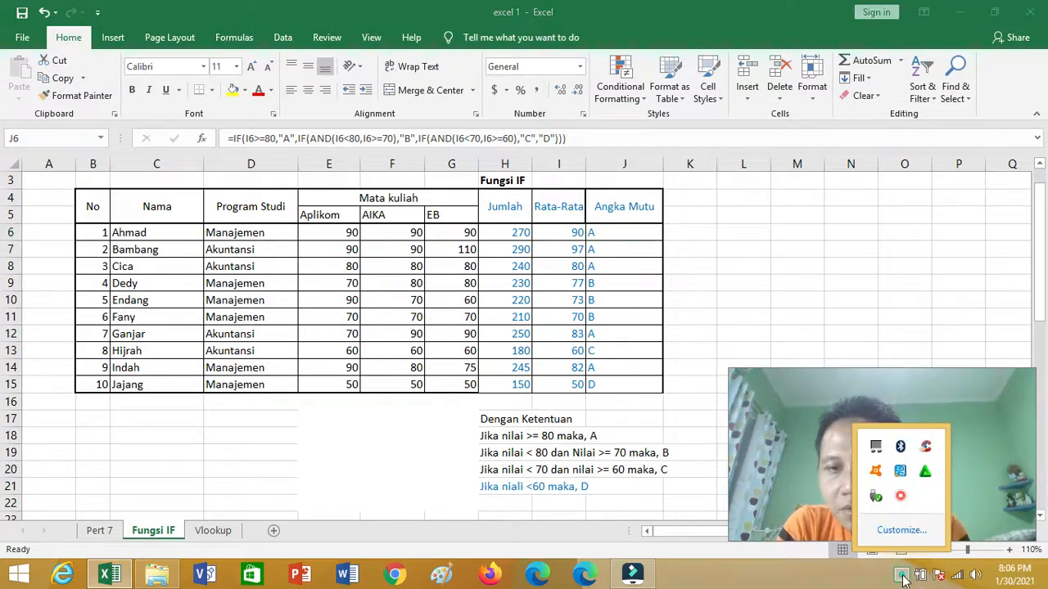
pyautogui.rightClick(901, 498)
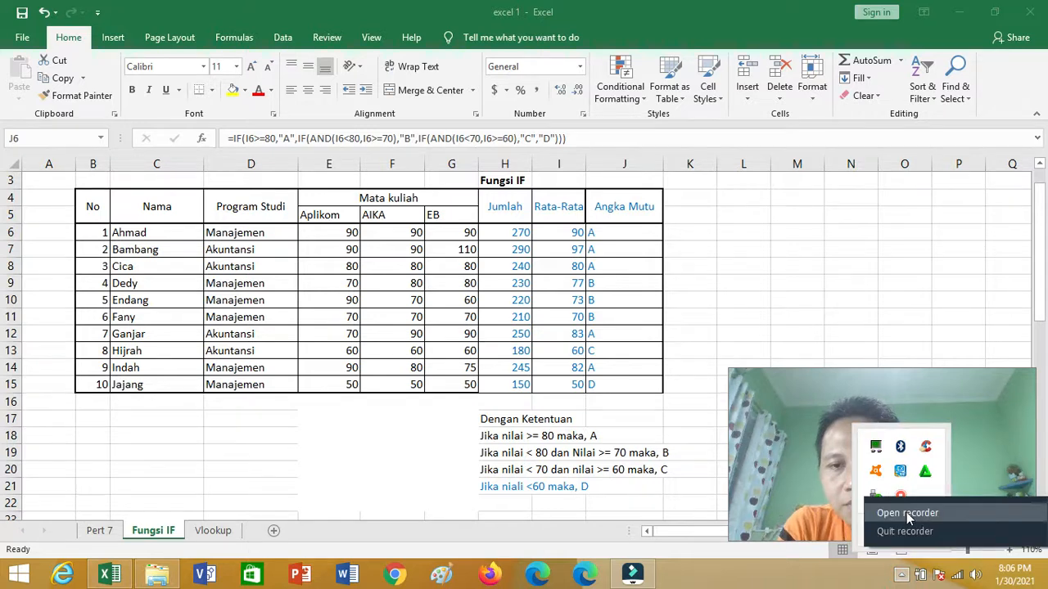
pyautogui.click(909, 514)
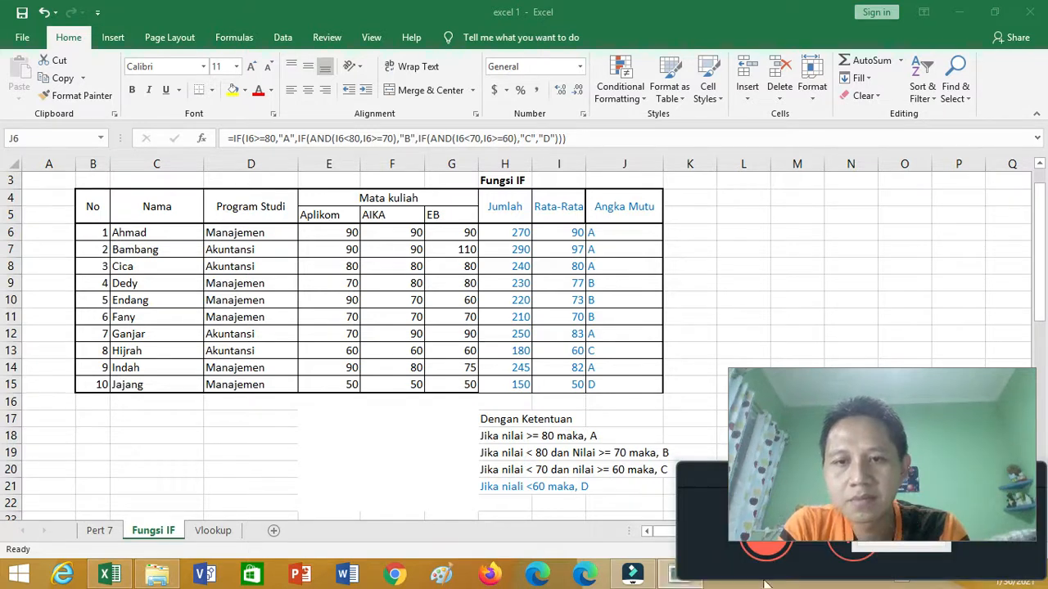
pyautogui.moveTo(710, 475); pyautogui.dragTo(432, 480)
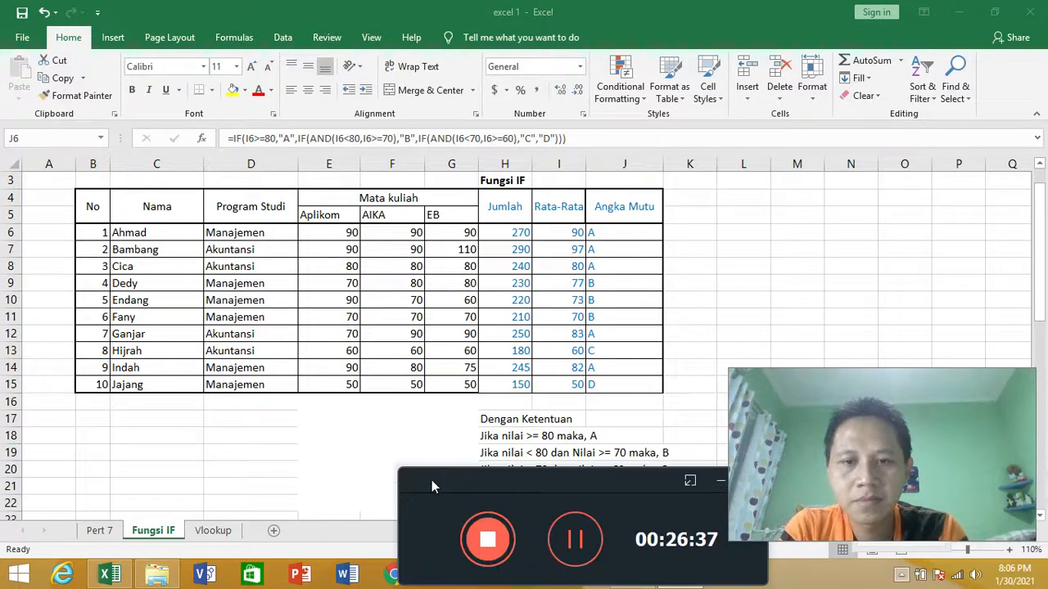